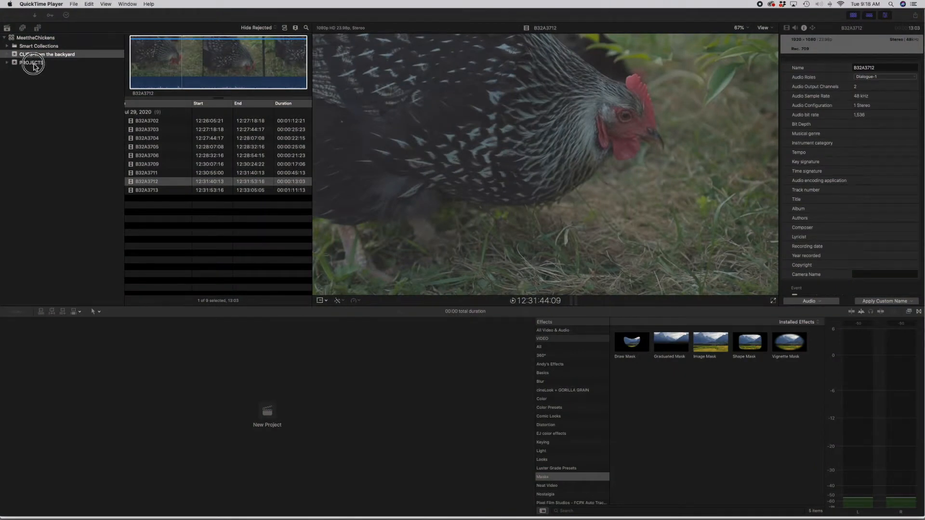
Step: Start a new project in the PROJECTS event and name it "Meet the Chickens"
left_click(35, 67)
left_click(37, 67)
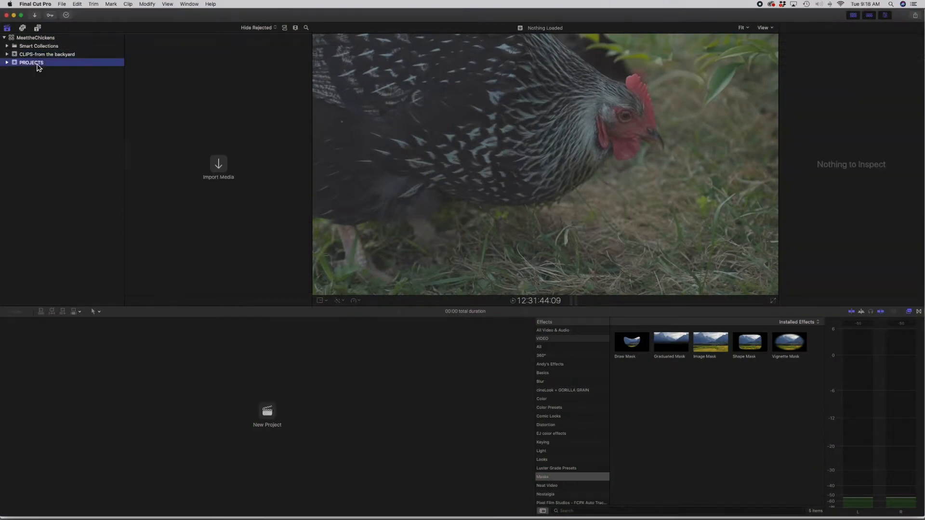
left_click(62, 5)
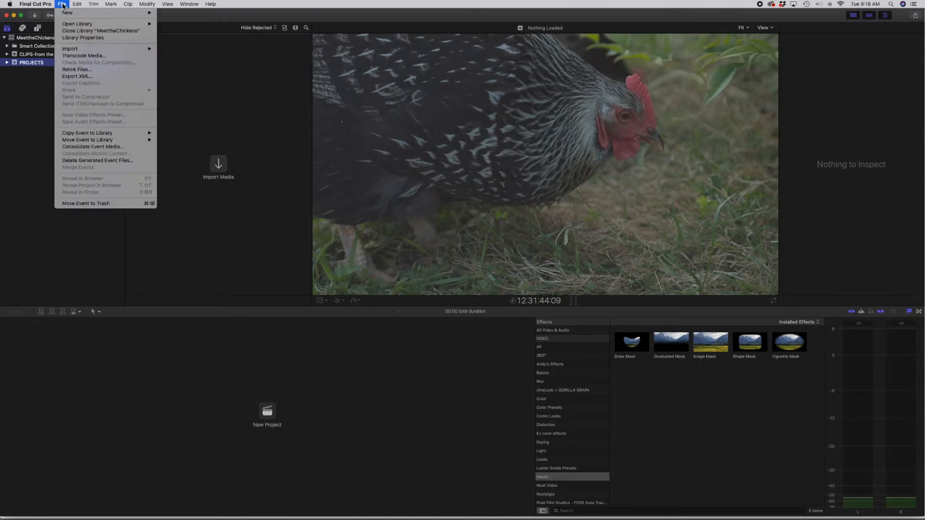
mouse_move(82, 13)
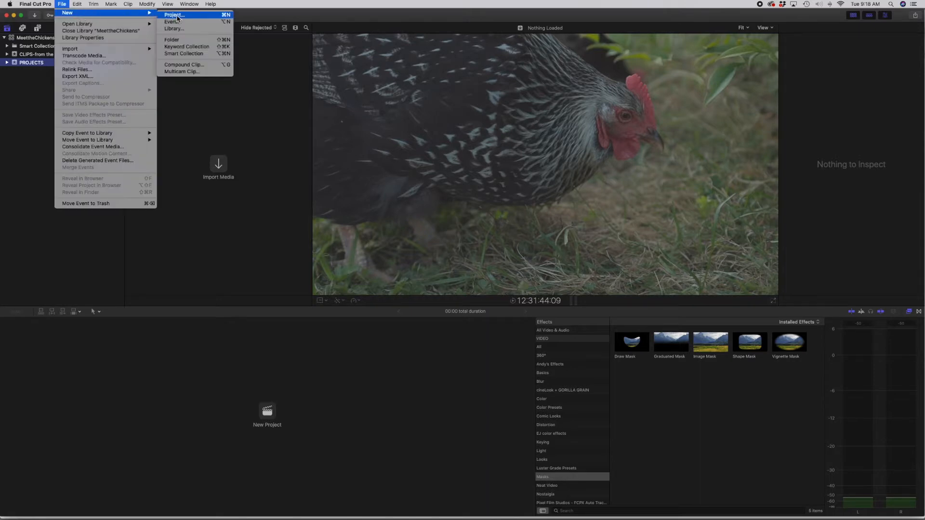
left_click(174, 15)
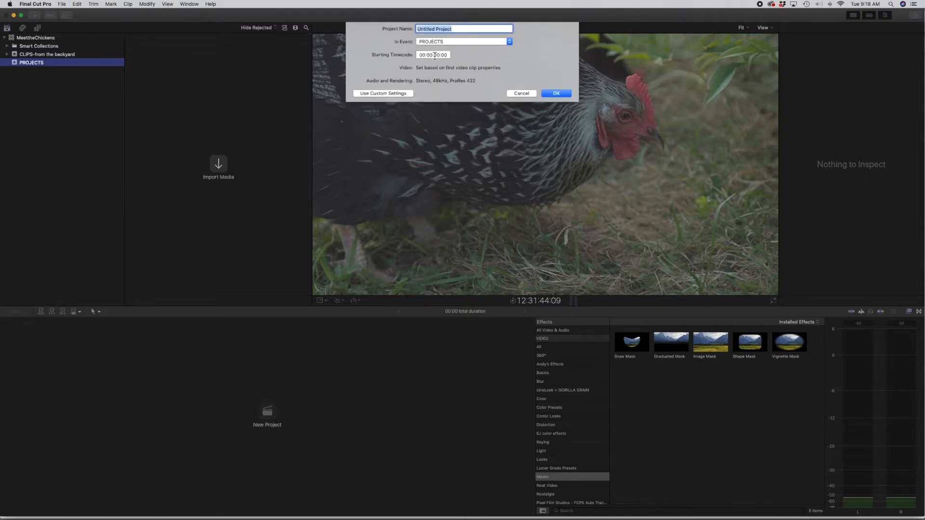
left_click_drag(464, 30, 402, 31)
type("Meet the Chickens")
Step: Try custom video settings with a 29.97p rate for the project, and return it to automatic settings
left_click(394, 94)
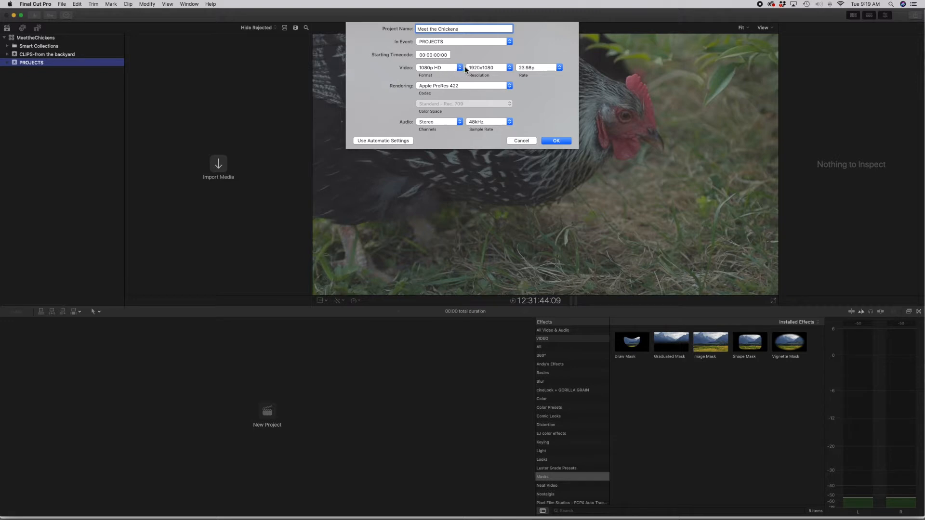
left_click(484, 69)
left_click(498, 67)
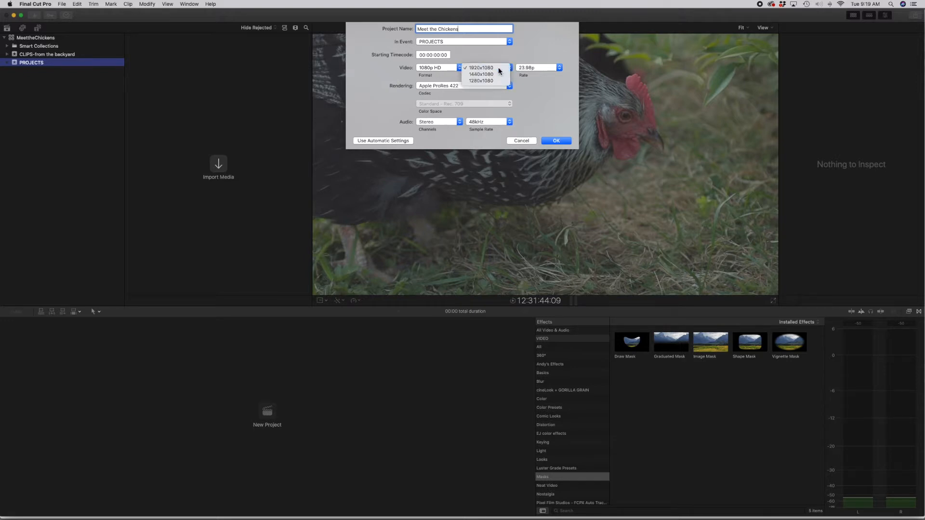
left_click(559, 68)
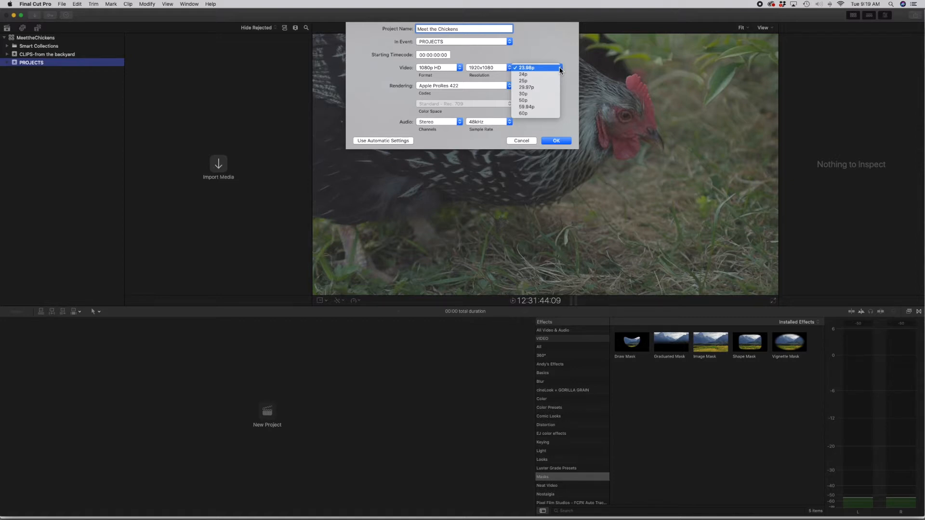
left_click(537, 89)
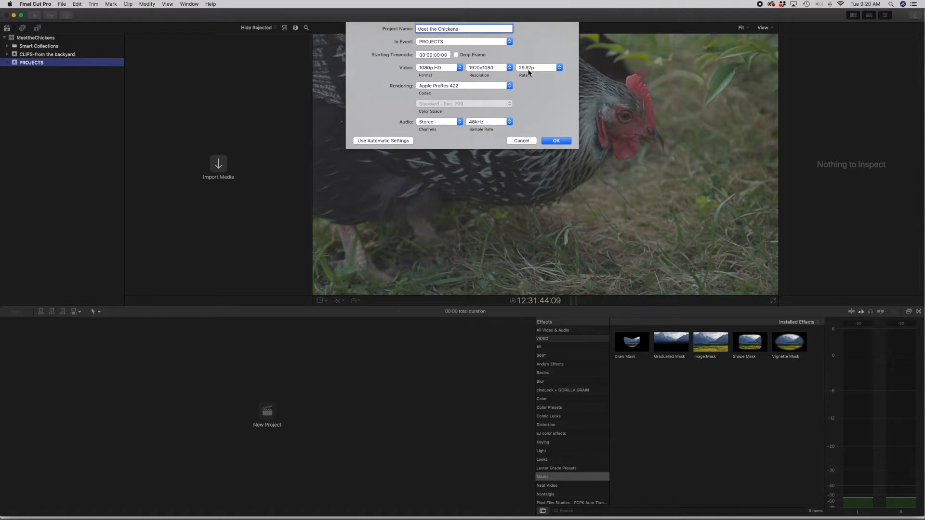
left_click(553, 70)
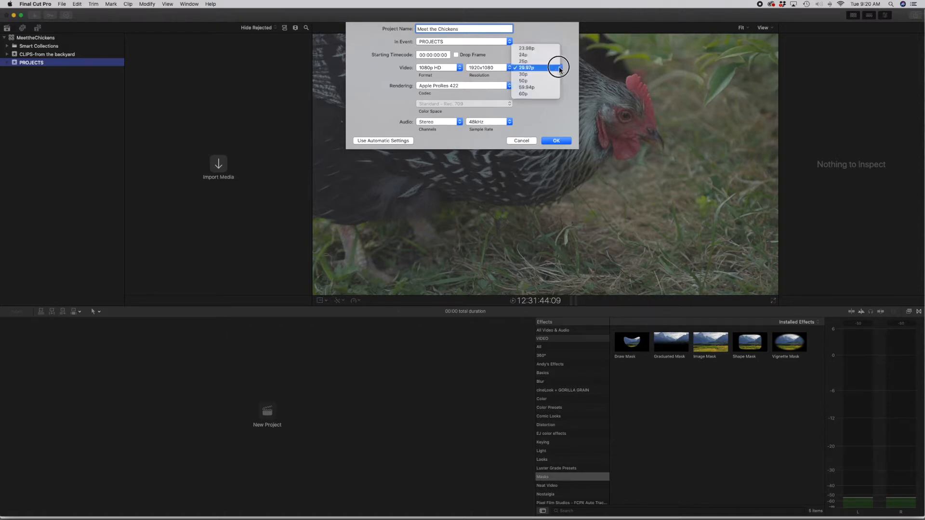
left_click(532, 68)
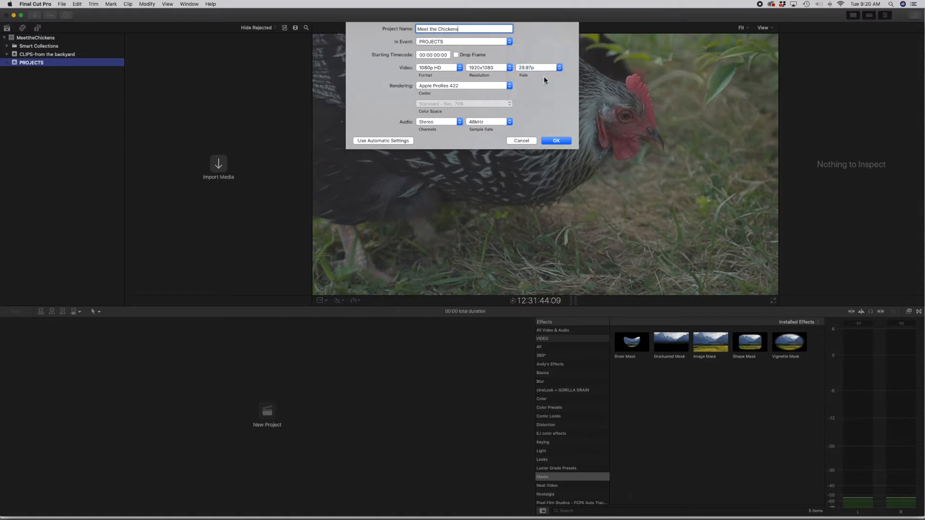
left_click(545, 80)
left_click(388, 141)
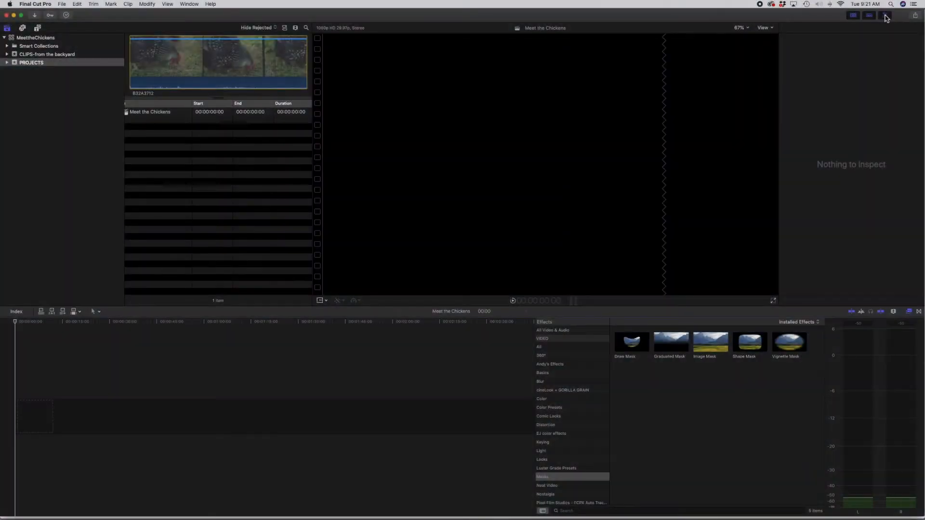
Step: Hide the inspector and the effects browser to enlarge the viewer and timeline
left_click(886, 16)
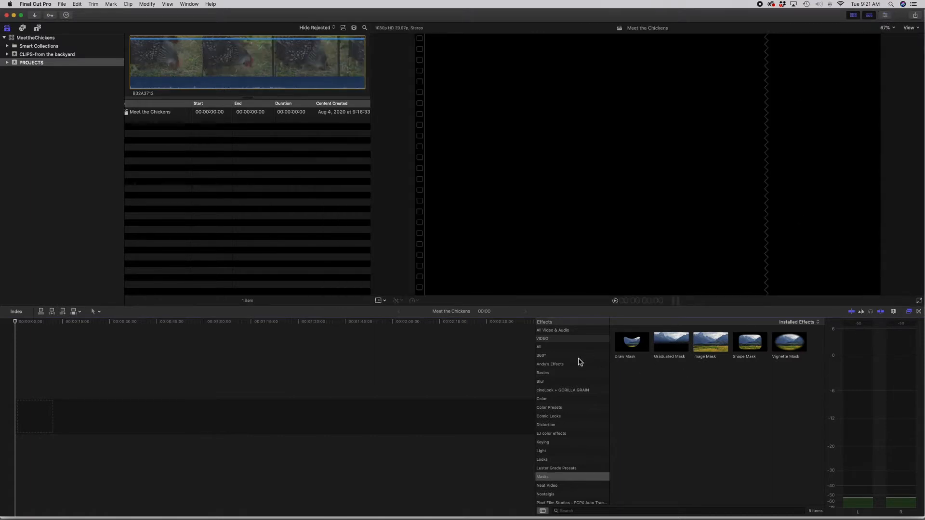
left_click(909, 311)
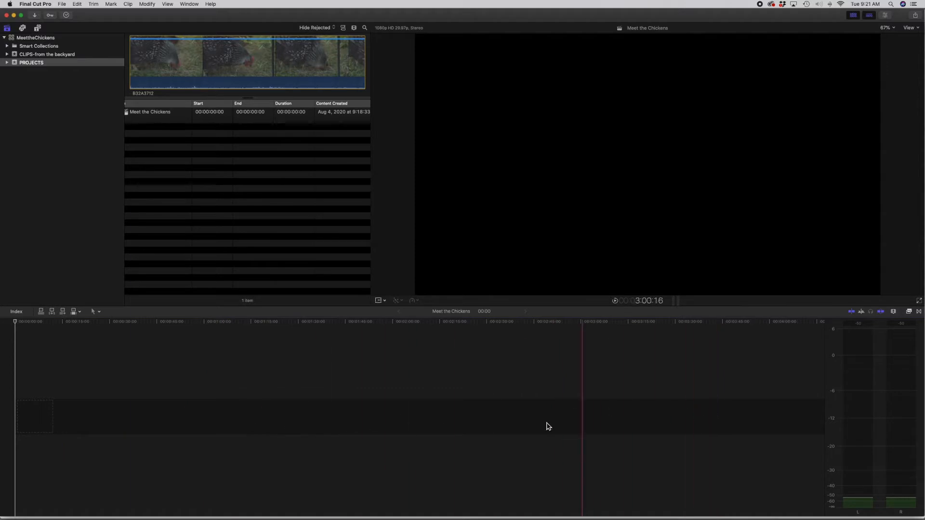
Step: Add a range of about 6 seconds of clip B32A3706 from the backyard collection to the primary storyline
left_click(7, 54)
left_click(37, 67)
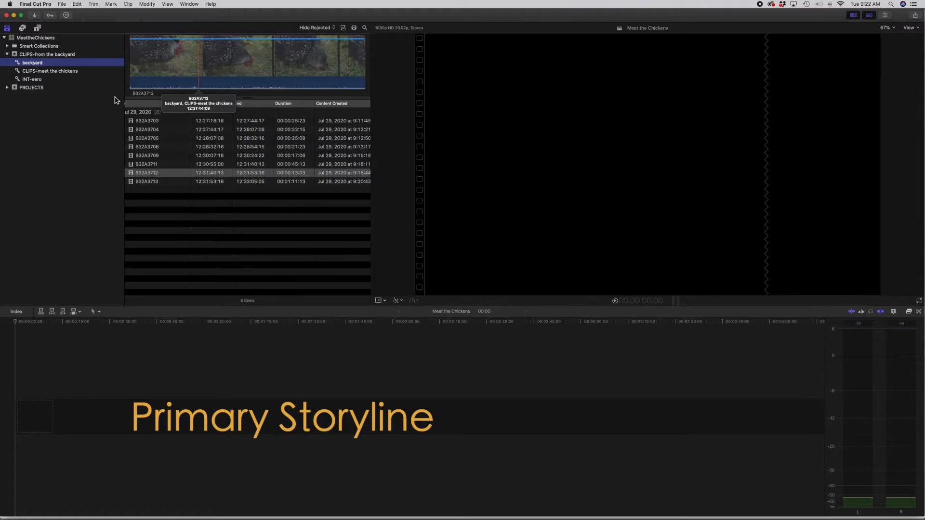
left_click(155, 147)
left_click_drag(177, 61, 26, 415)
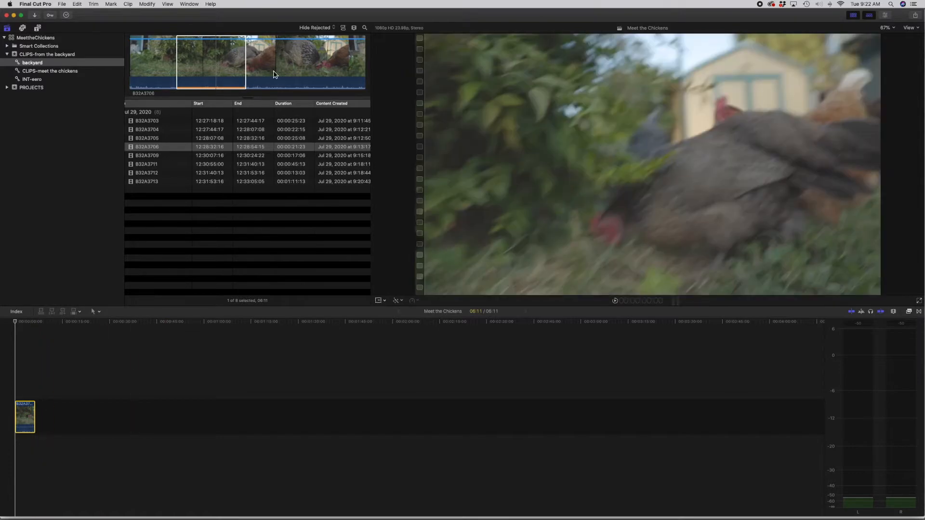
Step: Append another range of about 3 seconds of clip B32A3706 twice to the end of the primary storyline
left_click_drag(282, 58, 318, 61)
left_click_drag(317, 355, 623, 355)
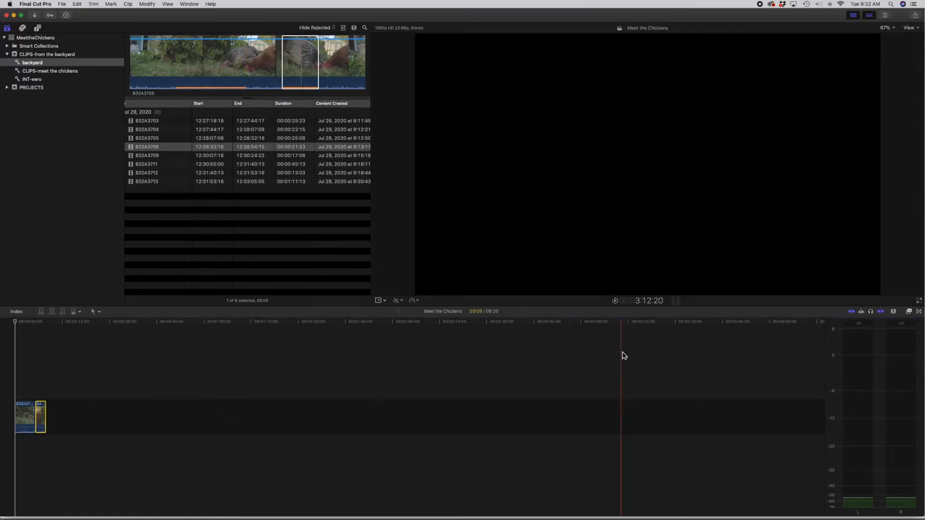
left_click_drag(295, 61, 503, 356)
left_click(52, 418)
key("l")
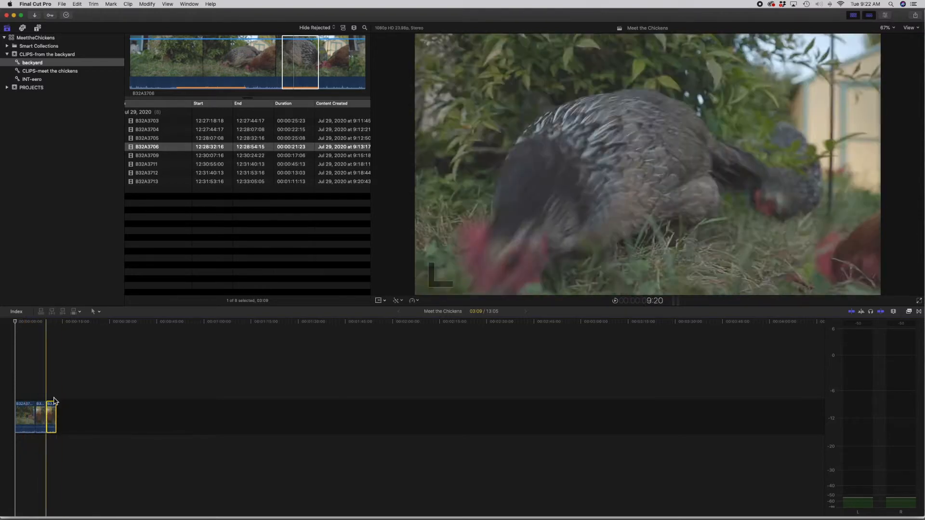
Step: Delete the three B32A3706 clips from the primary storyline
left_click_drag(53, 389, 25, 420)
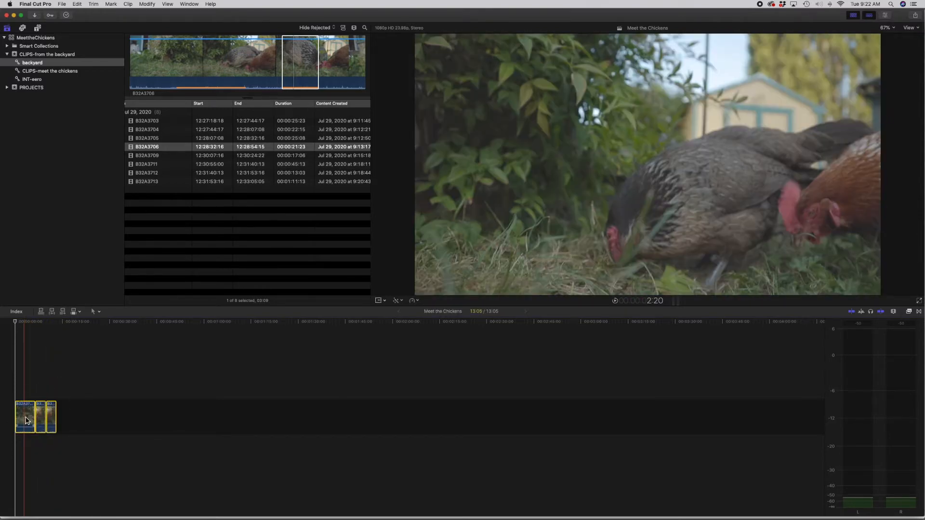
key("Delete")
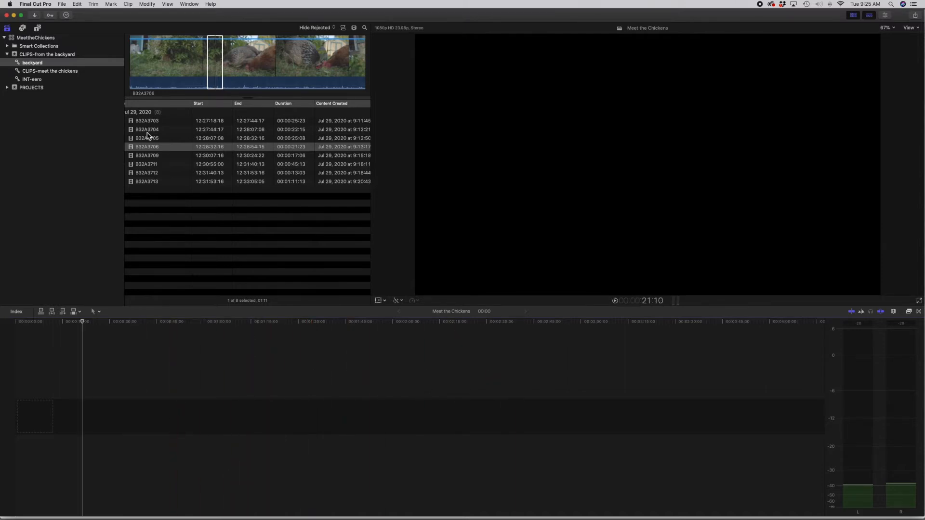
Step: Add a range of about 17 seconds of clip B32A3704 to the empty primary storyline
left_click(147, 131)
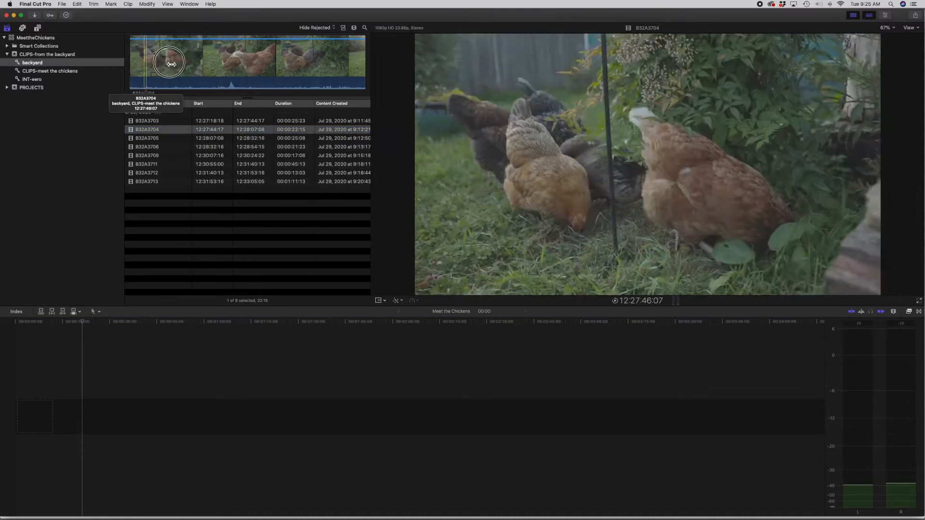
left_click_drag(244, 104, 56, 439)
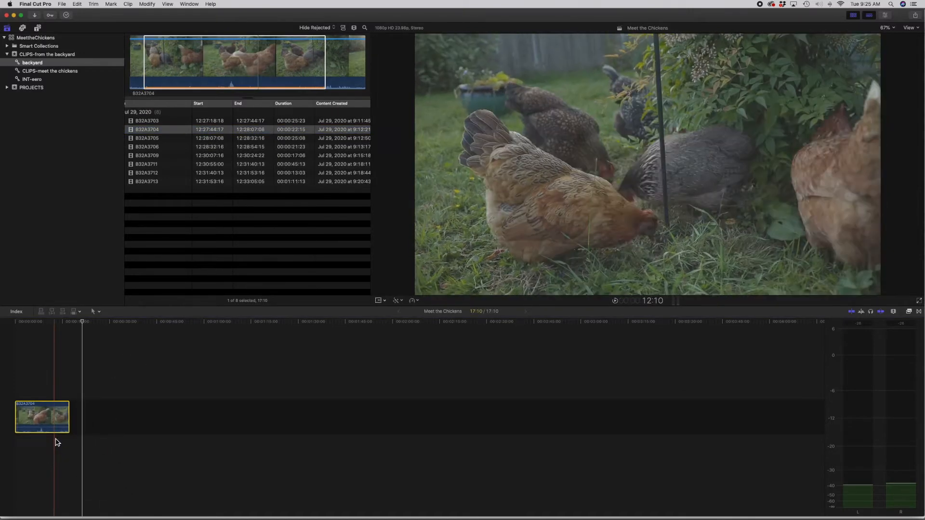
key("super+equal")
key("super+equal")
key("super+equal")
scroll(38, 377, "left", 5)
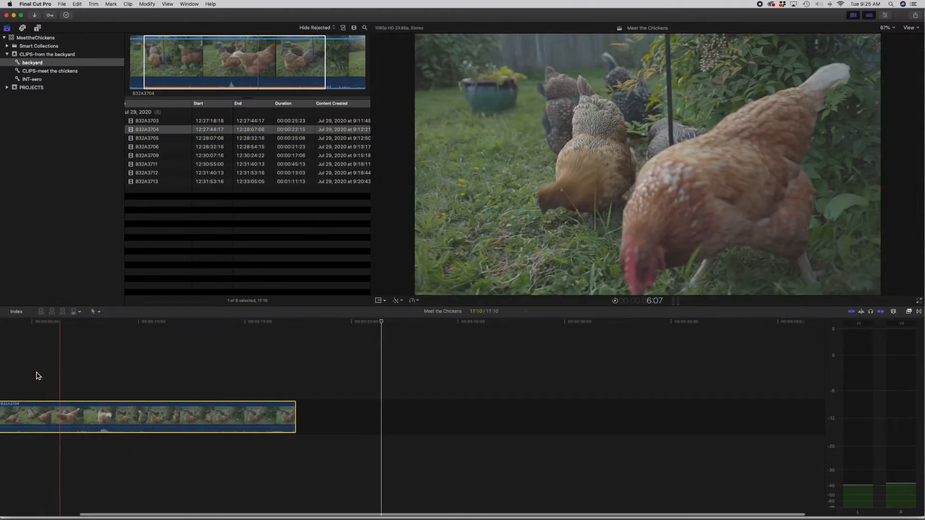
Step: Connect two short ranges of clip B32A3705 to the storyline clip, one above it and one below it
left_click(197, 138)
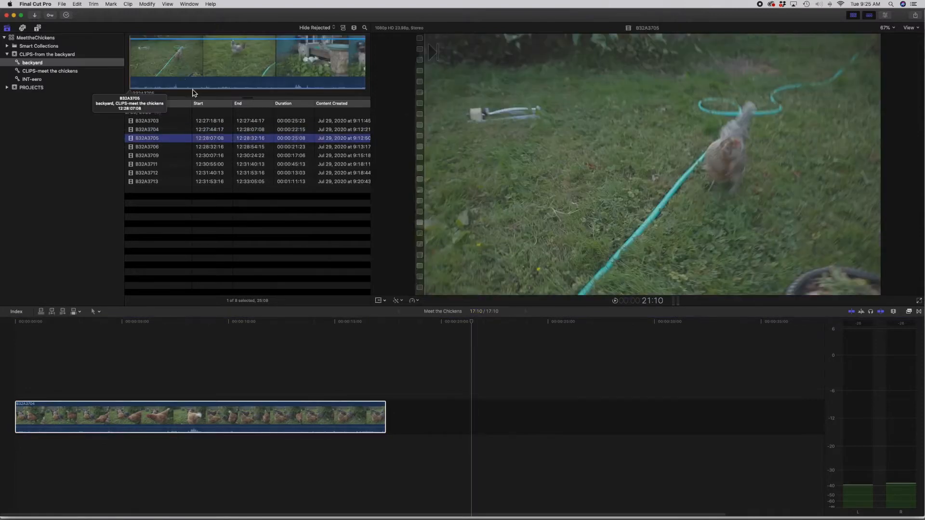
left_click_drag(194, 73, 192, 380)
left_click_drag(232, 63, 133, 455)
Step: Rearrange the two connected B32A3705 clips, putting one above the storyline clip and the other at the end of the primary storyline
left_click_drag(195, 380, 130, 488)
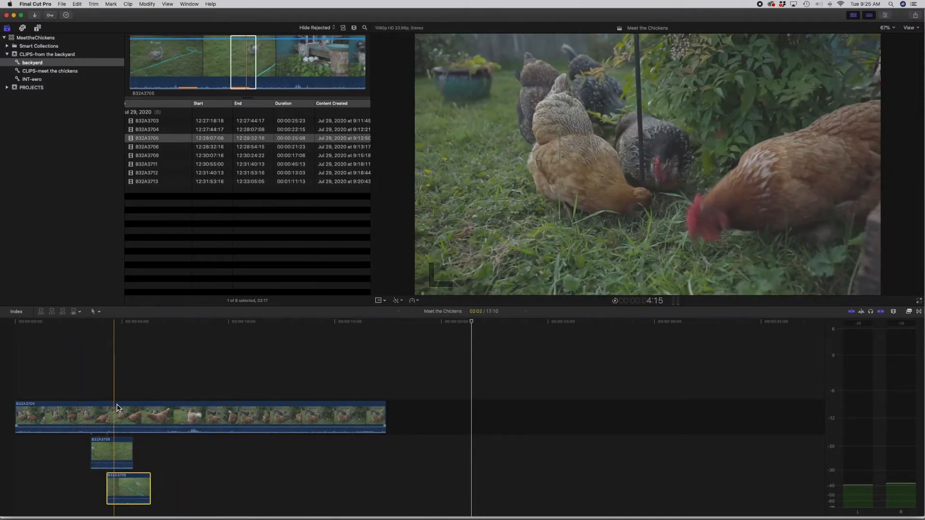
left_click_drag(129, 489, 272, 381)
left_click_drag(117, 446, 563, 428)
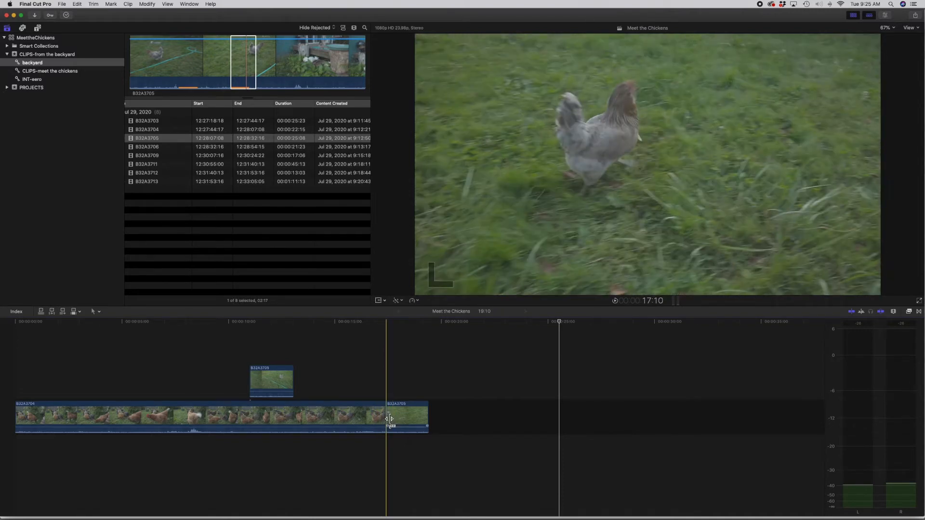
Step: Delete all the clips from the project timeline
left_click_drag(417, 419, 256, 376)
key("Delete")
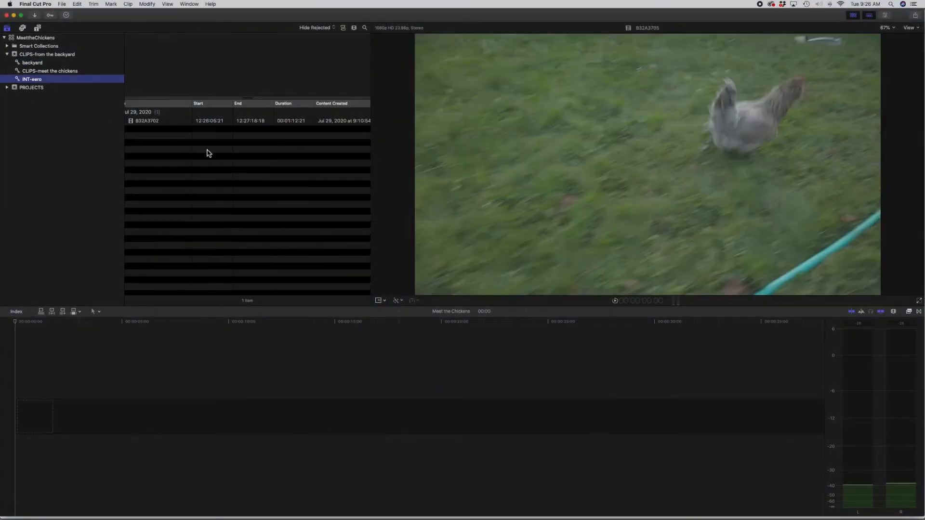
Step: Add the entire interview clip B32A3702 to the start of the primary storyline
left_click(154, 123)
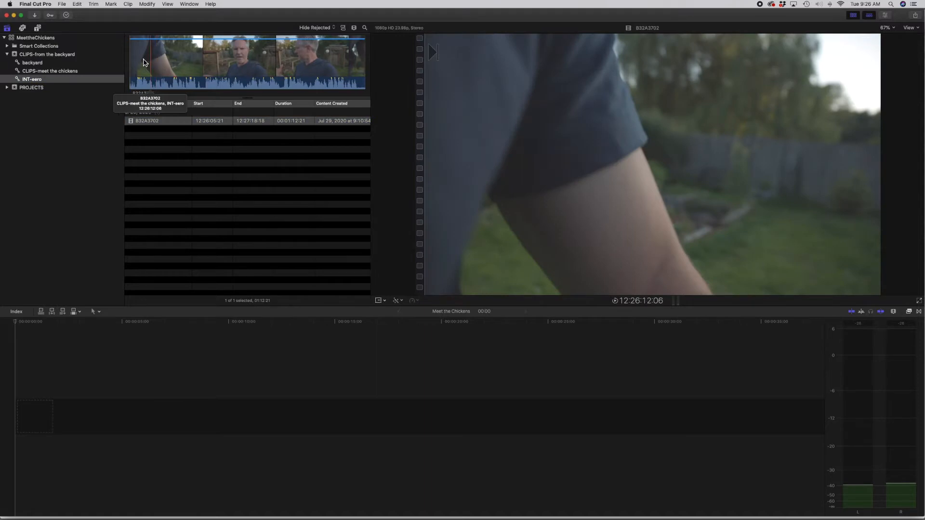
left_click(199, 63)
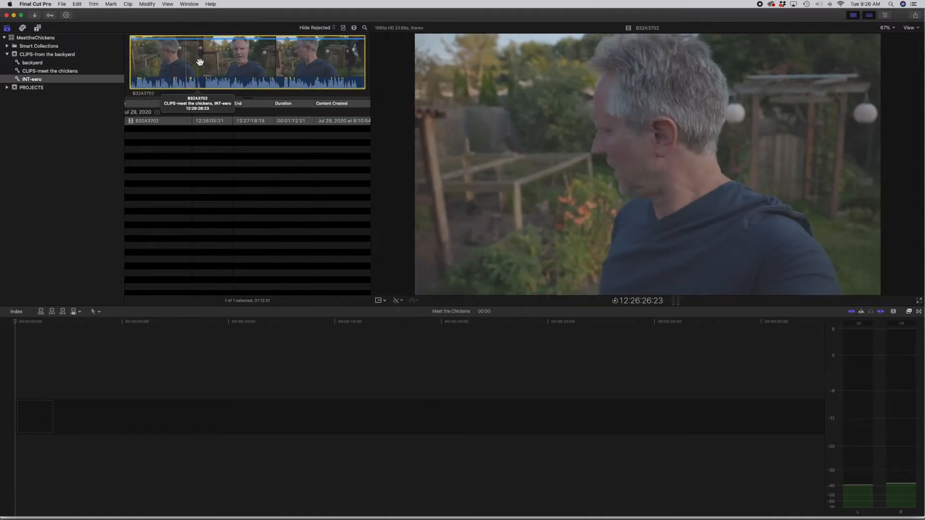
left_click_drag(199, 62, 22, 415)
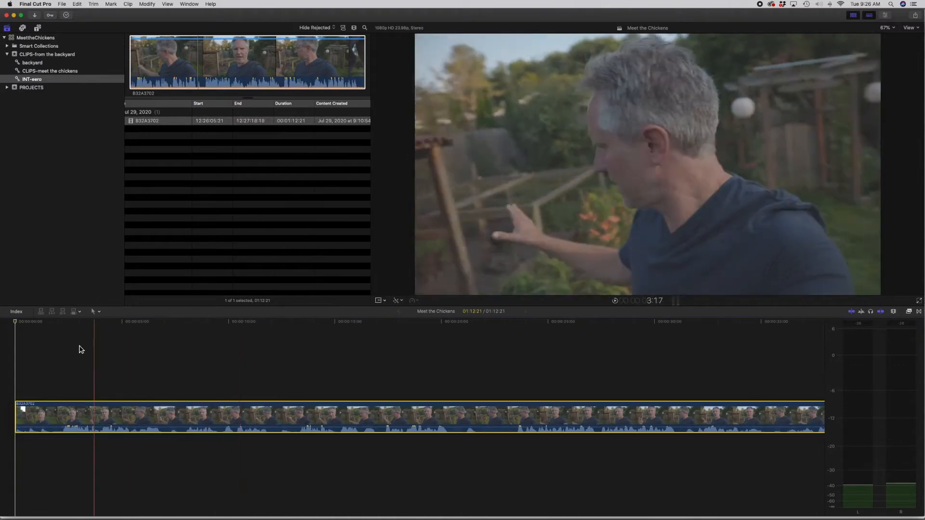
Step: Play the interview clip in the timeline from near its start and replay the section from about 17 seconds
left_click(21, 324)
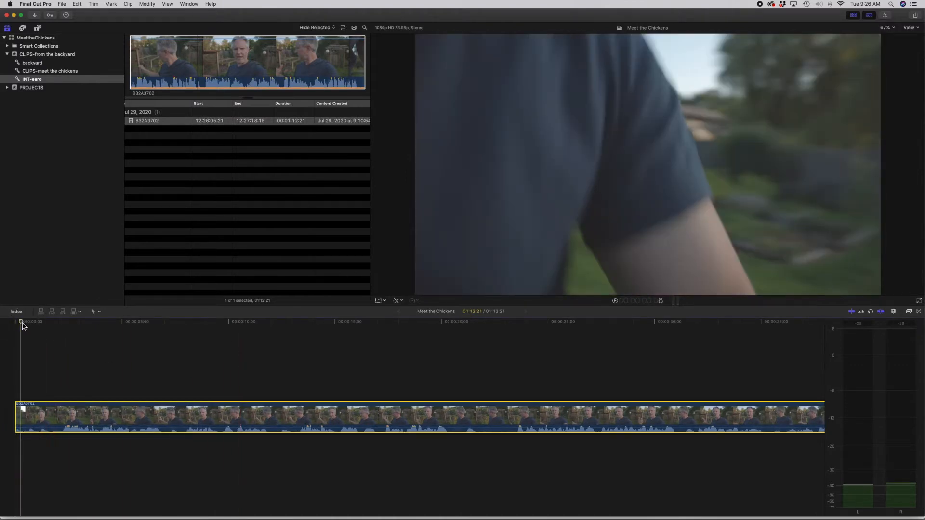
key("space")
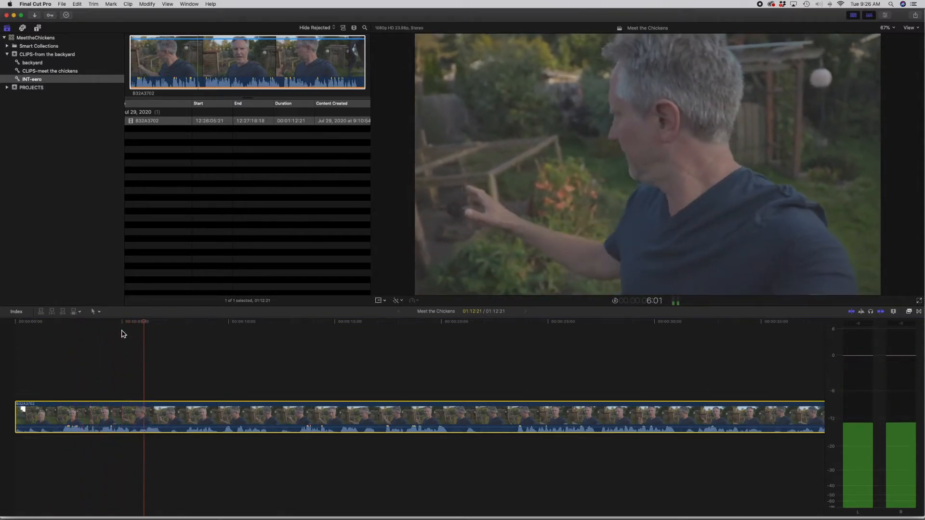
scroll(206, 337, "right", 1)
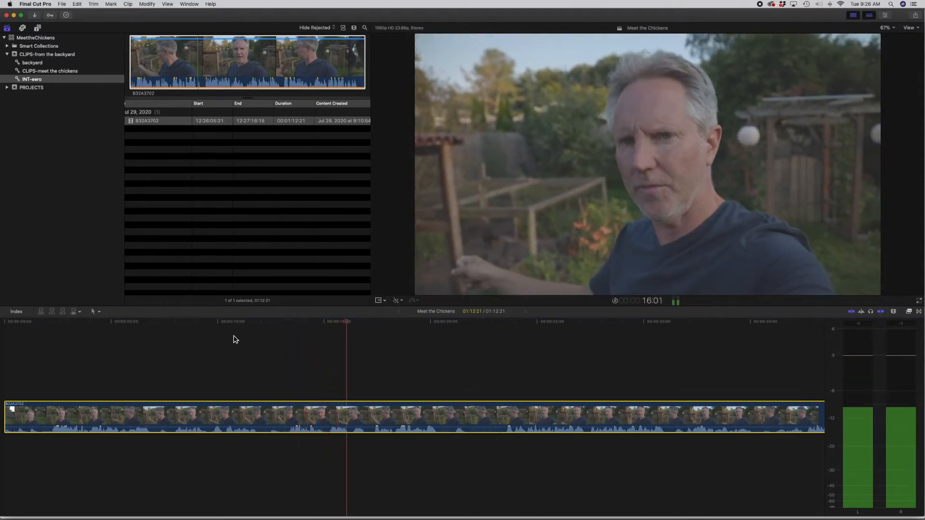
key("super+minus")
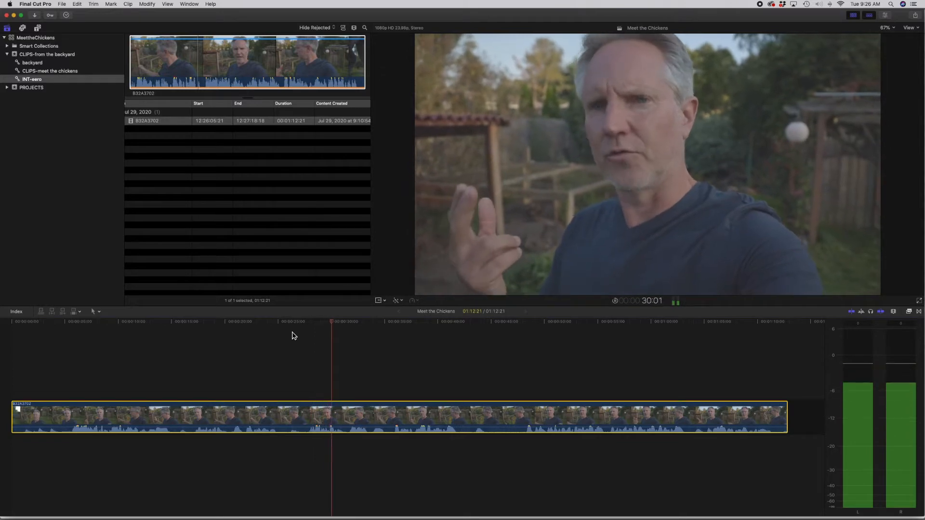
key("space")
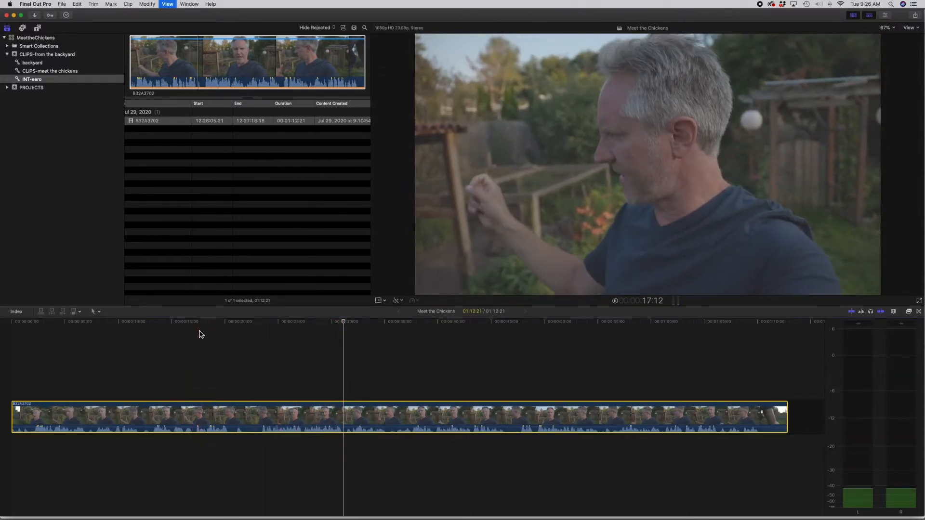
key("space")
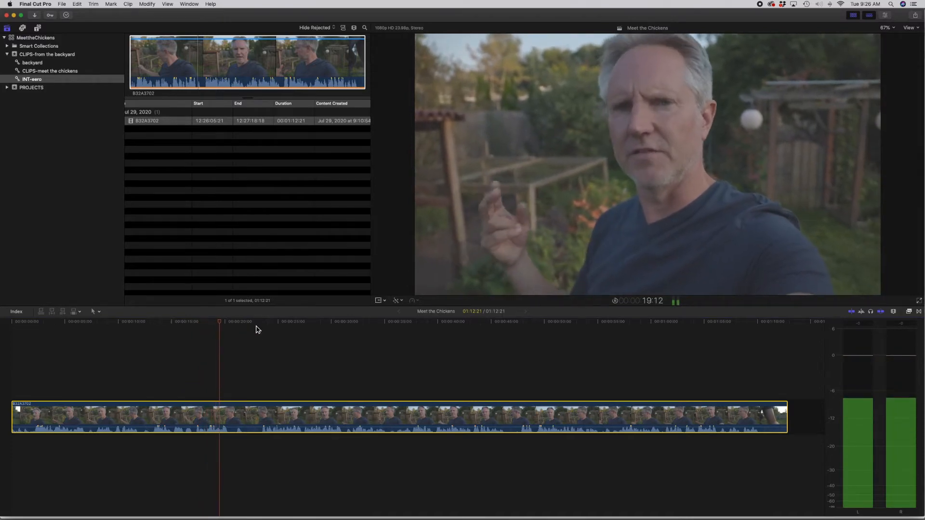
key("space")
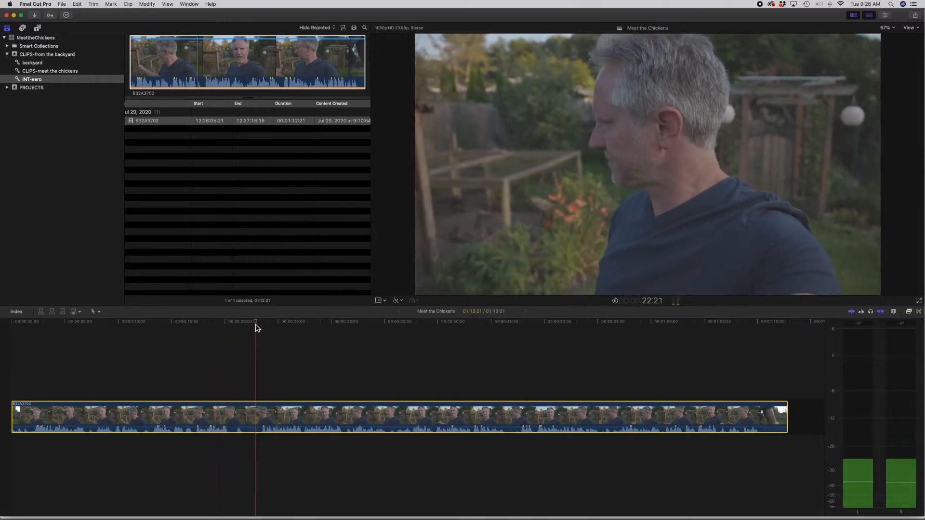
Step: Split the interview clip in the timeline at 23:08
key("space")
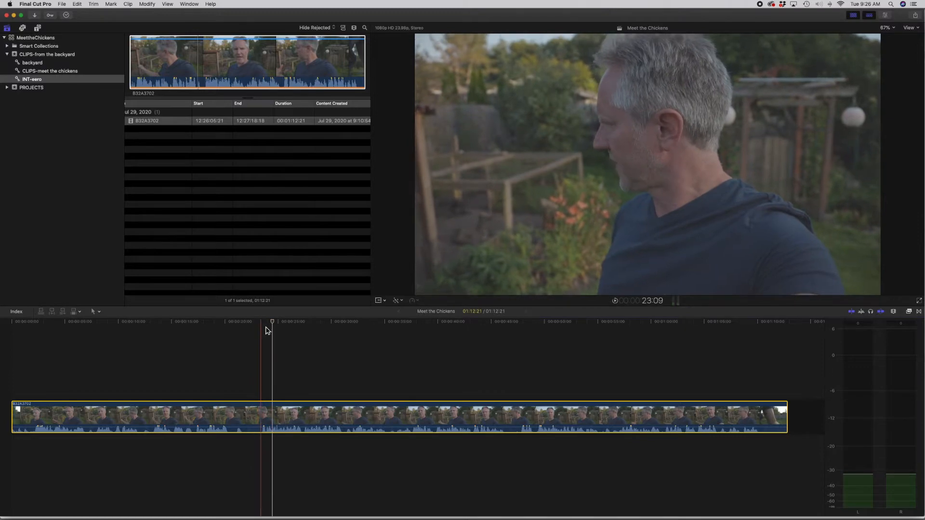
left_click(260, 328)
left_click(262, 419)
key("super+b")
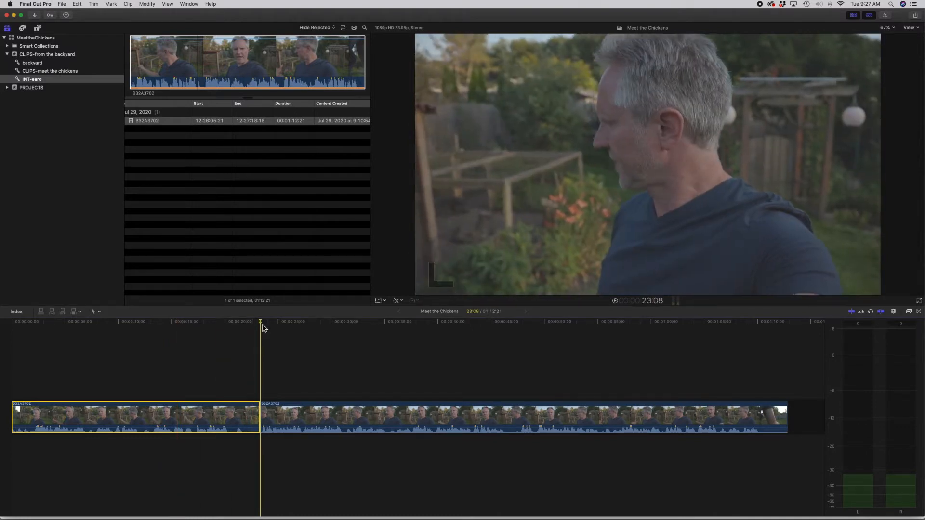
Step: Trim the first interview segment's end back to 16:08 and shorten the second segment's end until the project lasts 31:16
left_click_drag(255, 328, 145, 332)
key("space")
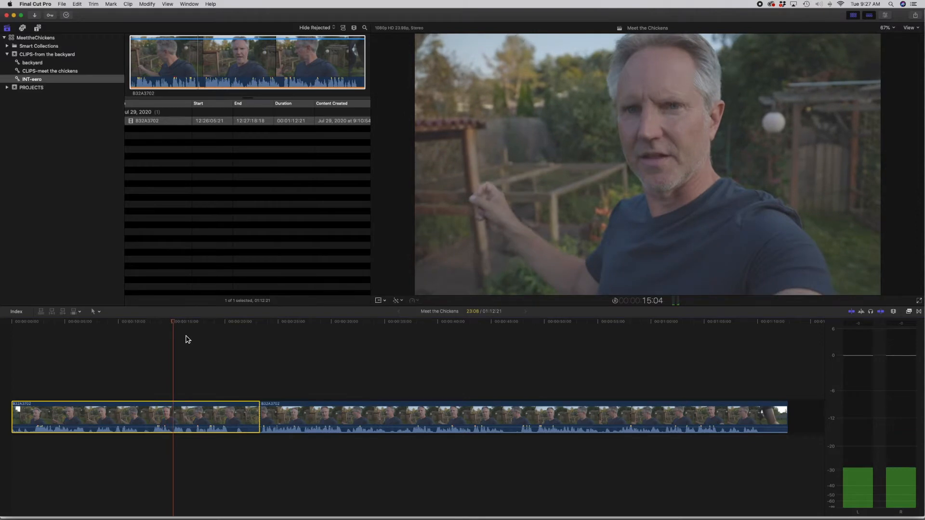
key("space")
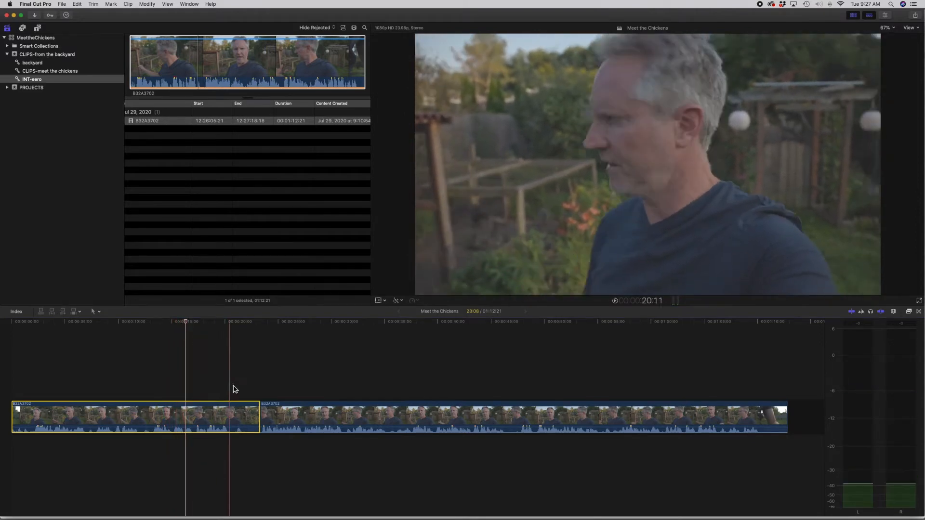
left_click_drag(259, 413, 259, 413)
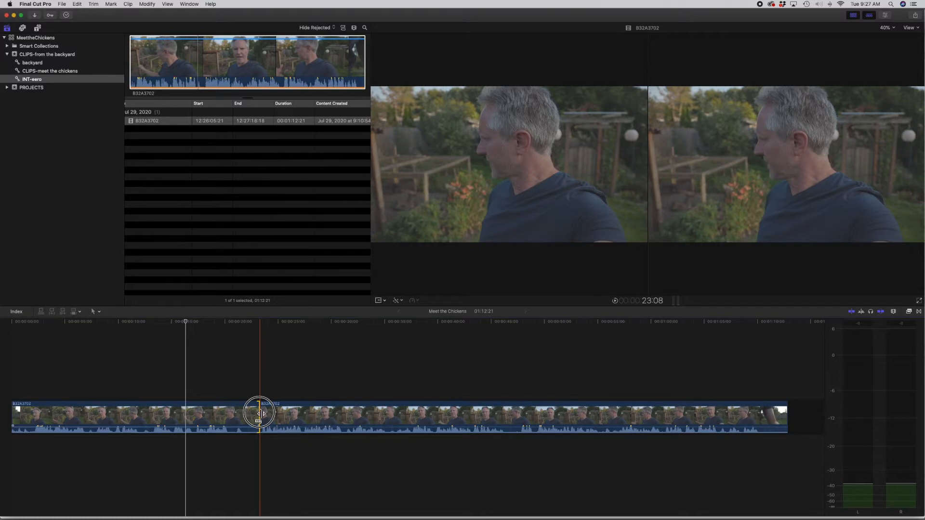
left_click_drag(259, 414, 186, 411)
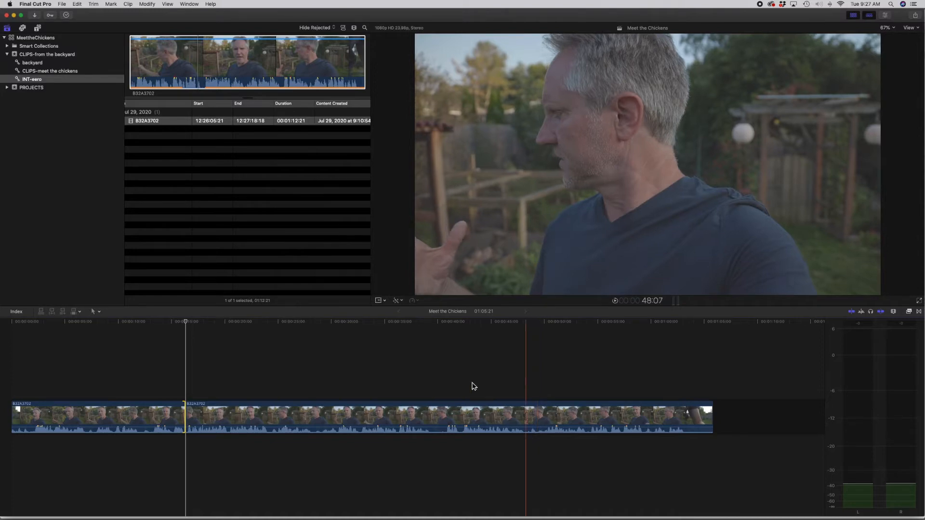
mouse_move(185, 414)
left_mouse_down()
mouse_move(388, 410)
mouse_move(68, 409)
mouse_move(248, 399)
mouse_move(123, 398)
mouse_move(181, 404)
left_mouse_up()
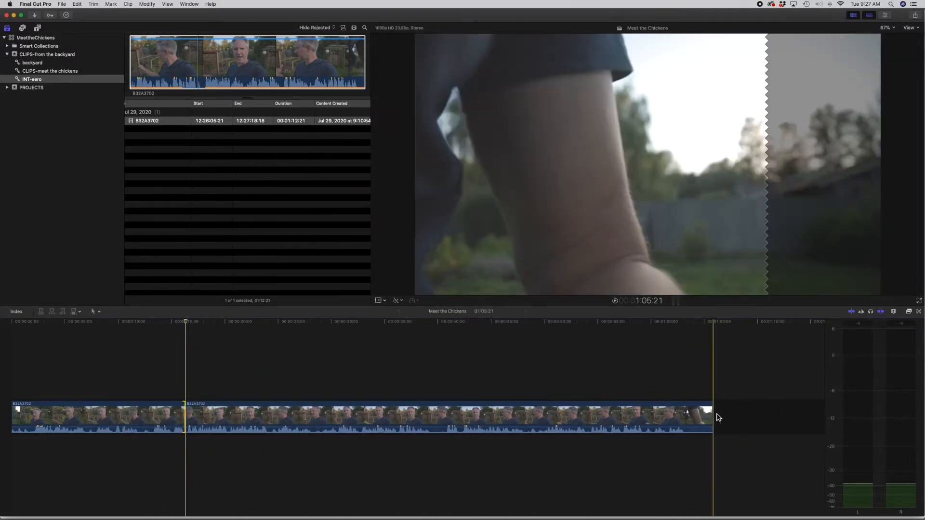
left_click_drag(710, 414, 348, 414)
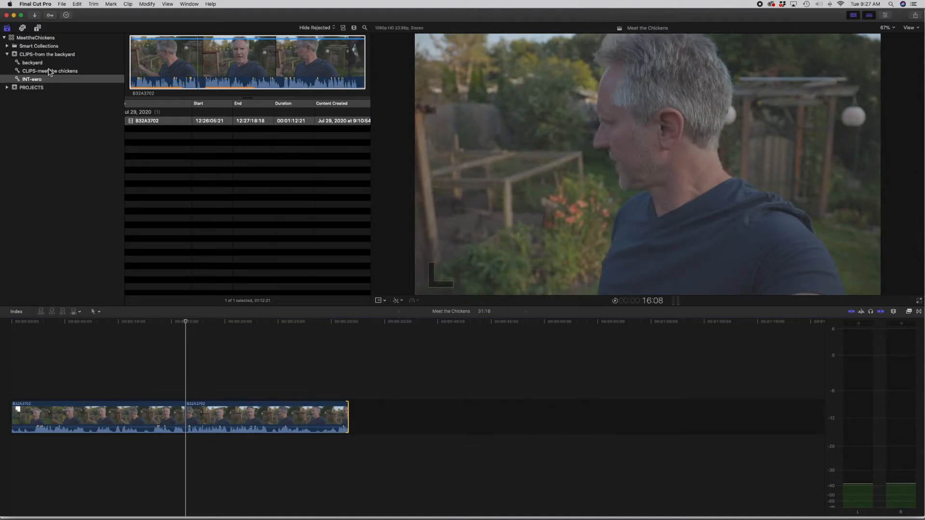
Step: Append a 5:11 range from the middle of backyard clip B32A3709 to the end of the primary storyline
left_click(38, 72)
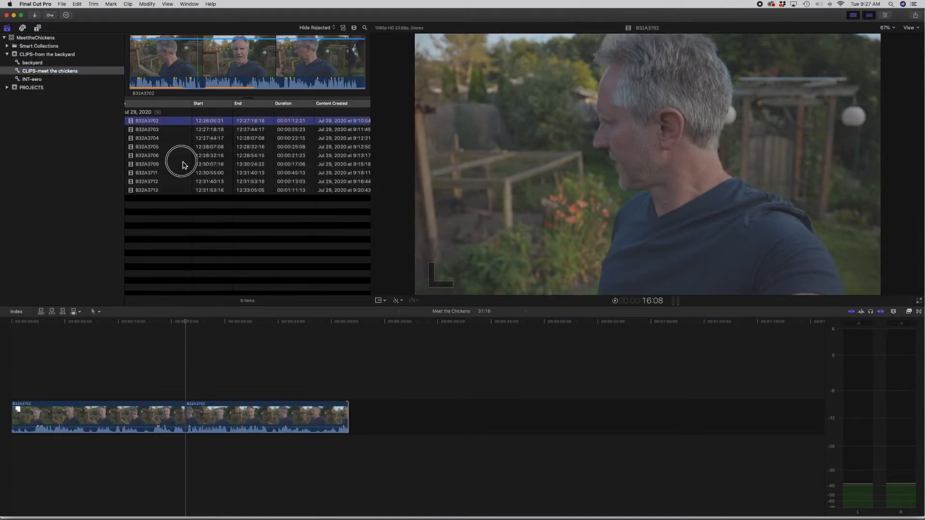
left_click(181, 165)
left_click_drag(189, 53, 265, 62)
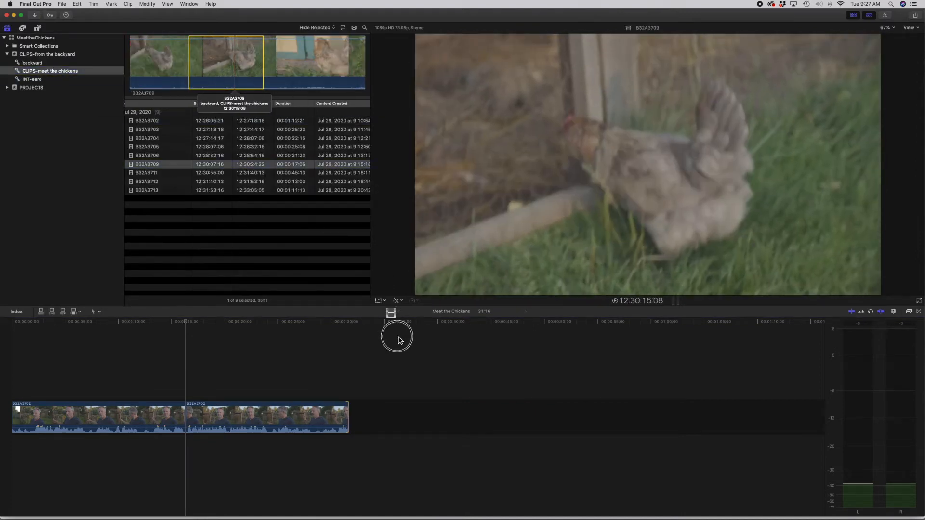
left_click_drag(398, 341, 380, 412)
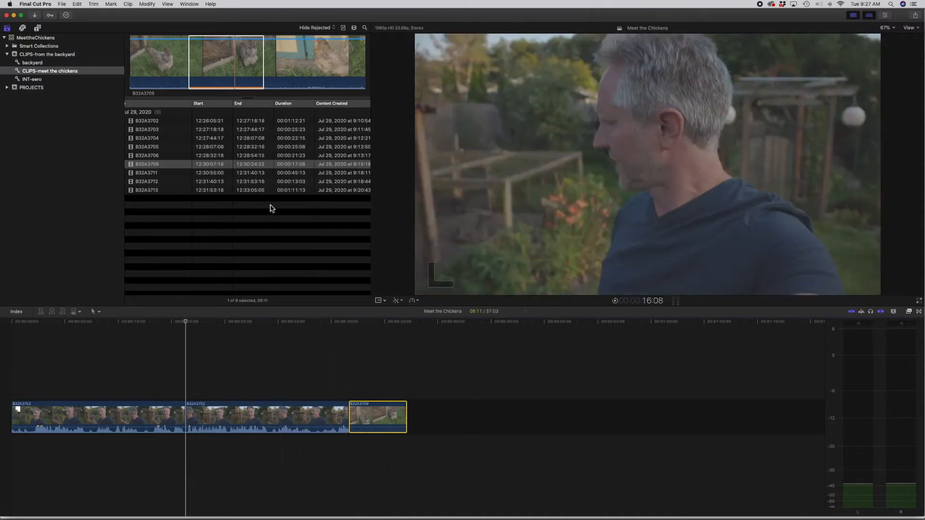
Step: Append a 2:17 range from the early part of clip B32A3711 to the end of the primary storyline
left_click(220, 168)
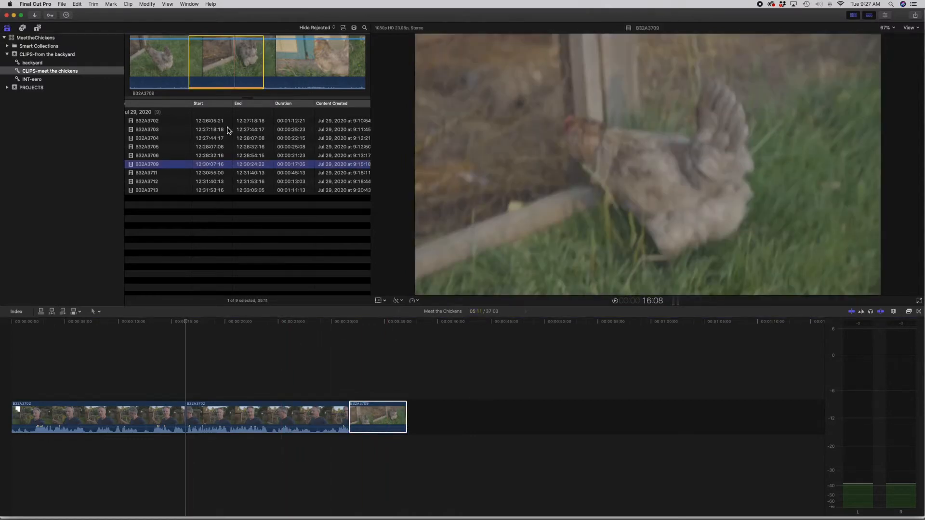
left_click(218, 176)
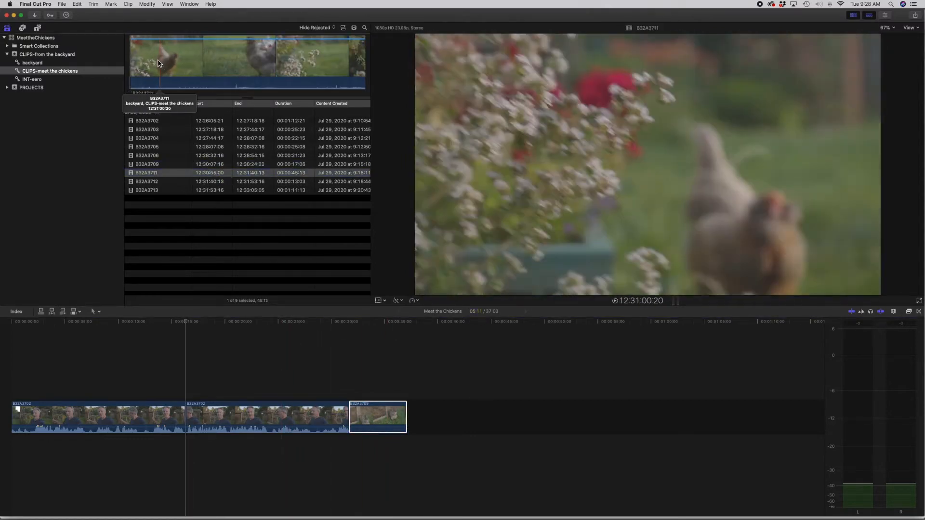
left_click_drag(152, 60, 434, 418)
Step: Delete both chicken clips that follow the interview segments in the primary storyline
mouse_move(185, 410)
left_mouse_down()
mouse_move(130, 410)
mouse_move(350, 414)
mouse_move(123, 412)
mouse_move(457, 430)
mouse_move(185, 419)
left_mouse_up()
left_click_drag(364, 361, 420, 407)
key("Delete")
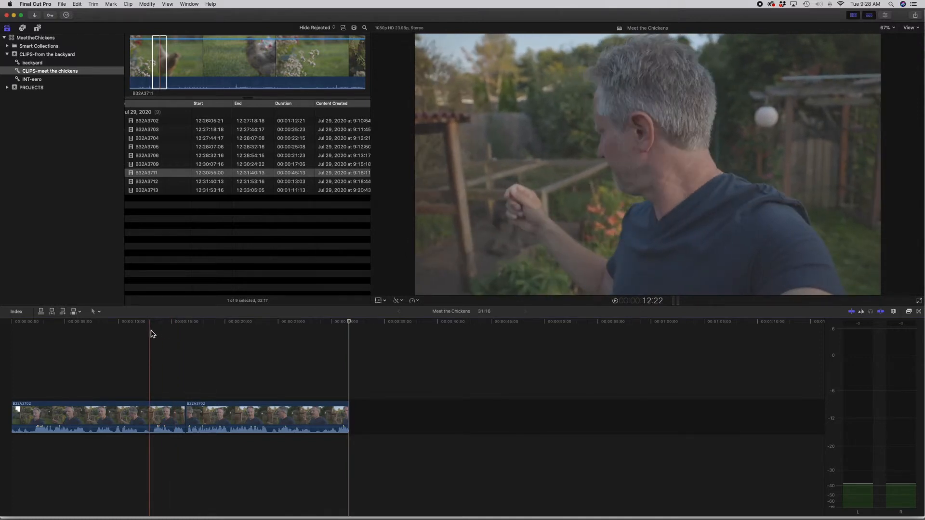
Step: Play across the first cut and trim the start of the second interview segment until the project lasts 31:02
left_click(153, 334)
key("space")
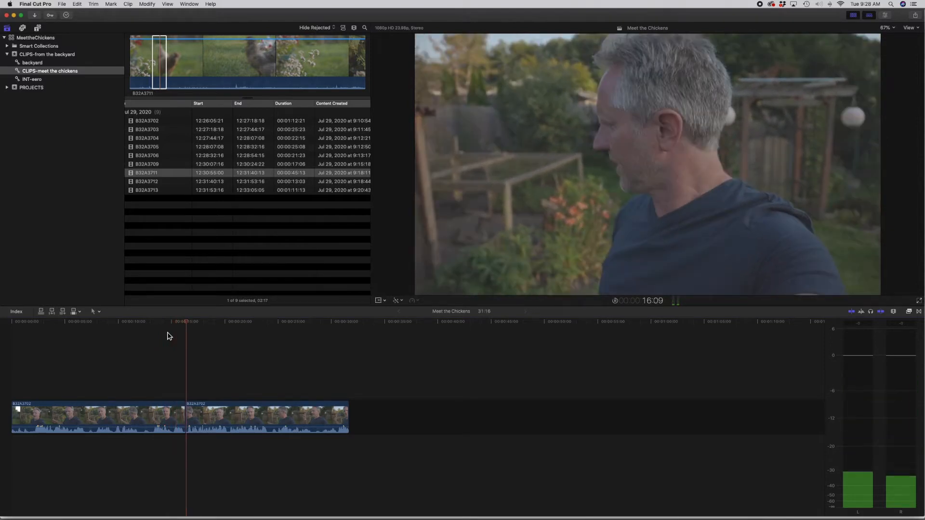
left_click(187, 327)
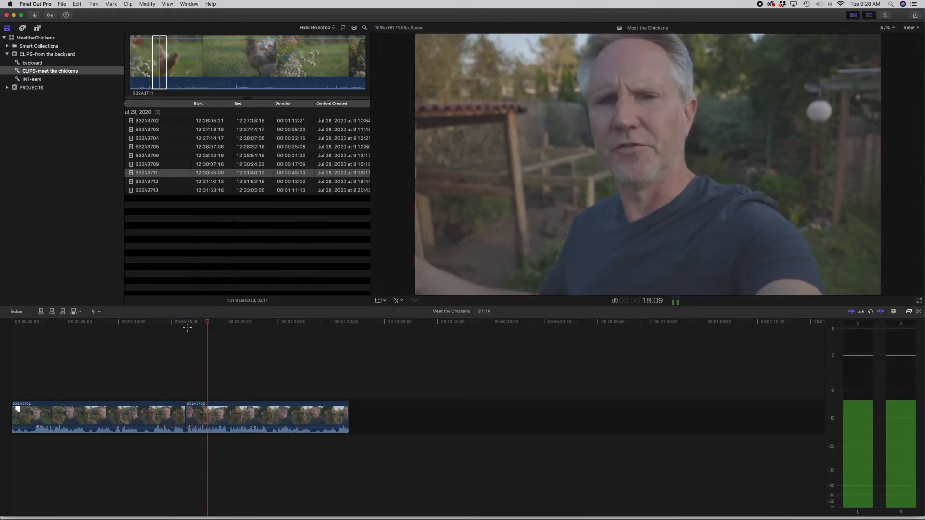
key("space")
key("super+minus")
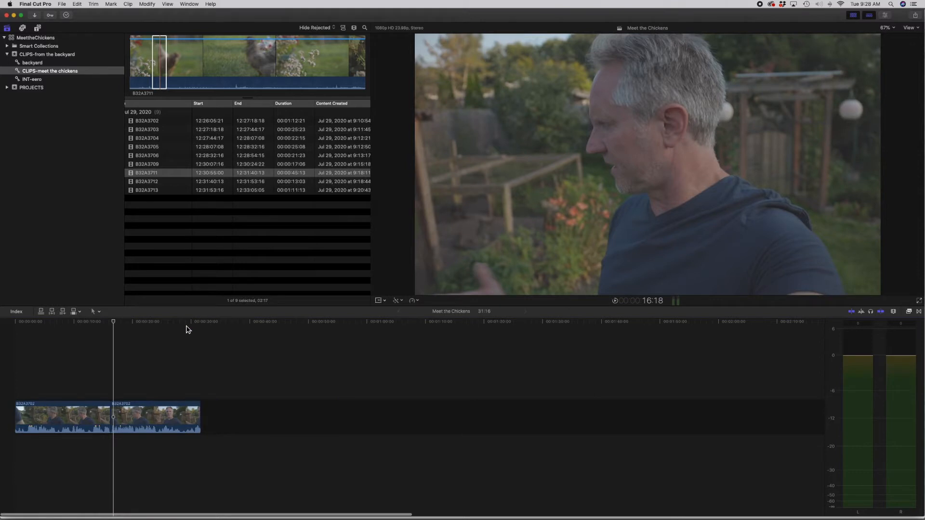
key("super+equal")
key("super+equal")
key("super+equal")
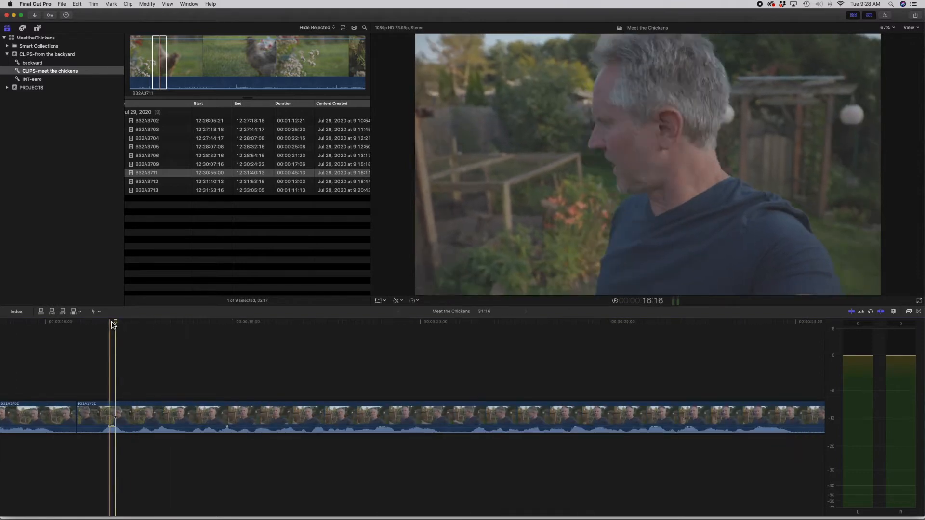
left_click_drag(117, 323, 132, 323)
left_click_drag(82, 421, 132, 420)
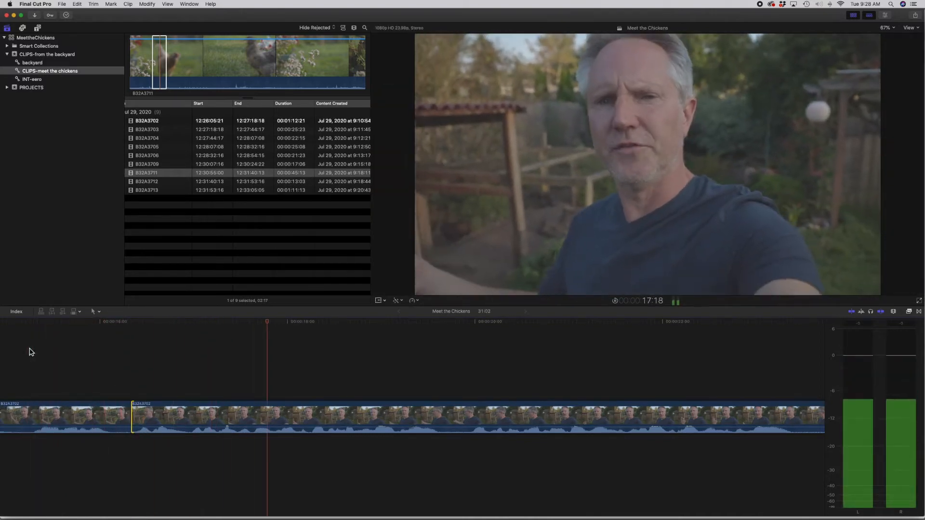
Step: Replay the first cut and trim the second interview segment's start further, to a project length of 30:21
key("space")
left_click(153, 357)
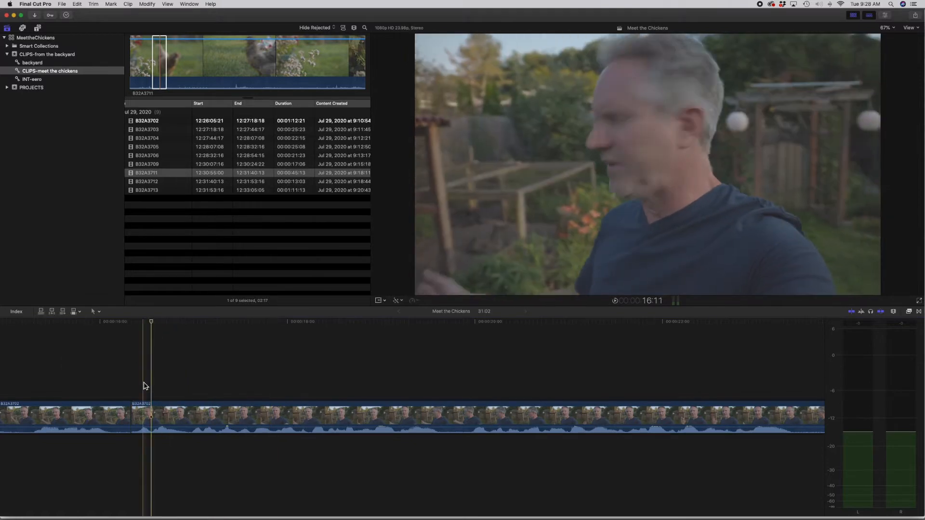
left_click_drag(136, 414, 151, 413)
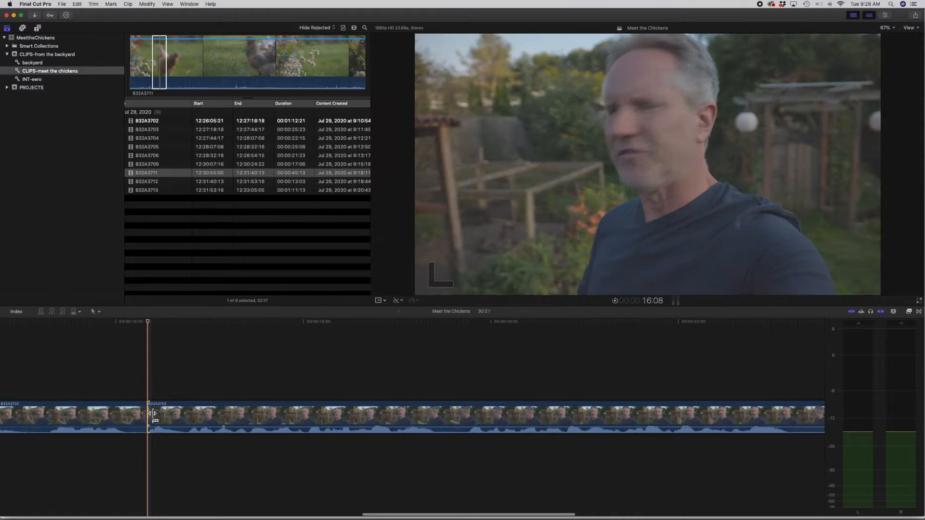
Step: Play the lead-in to the first cut again and trim the second segment's start to a project length of 30:15
left_click(100, 331)
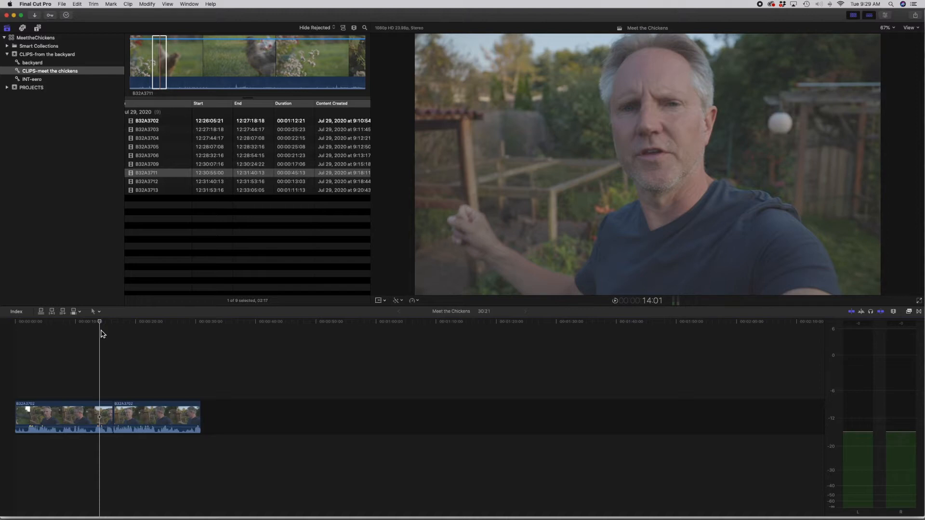
key("super+equal")
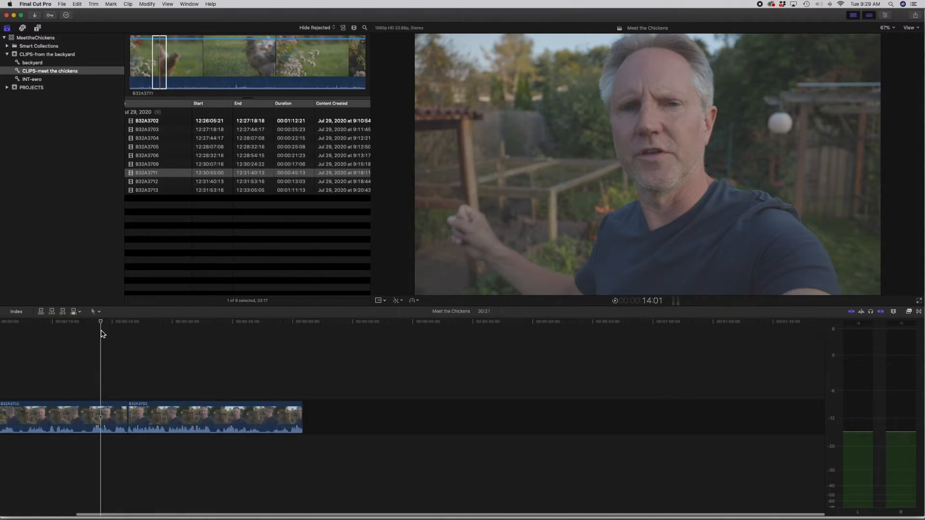
left_click_drag(84, 326, 70, 326)
key("space")
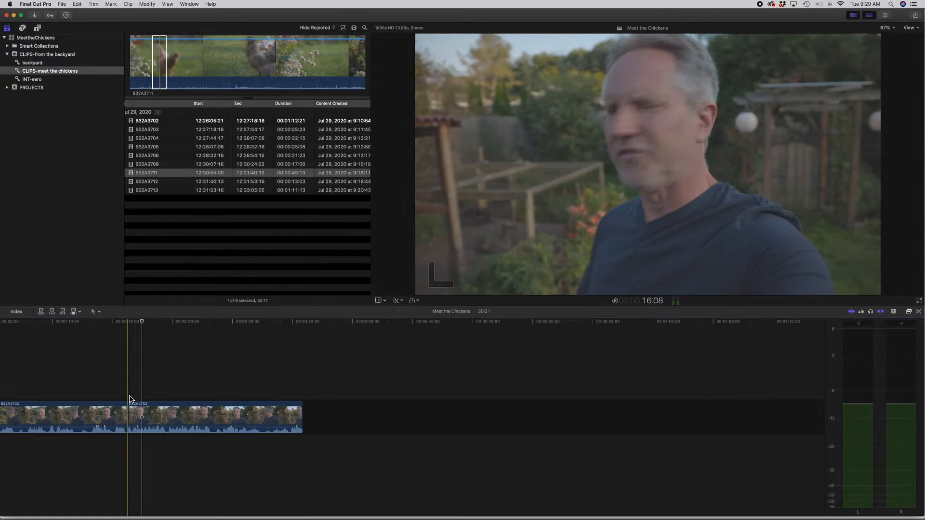
left_click_drag(129, 407, 138, 411)
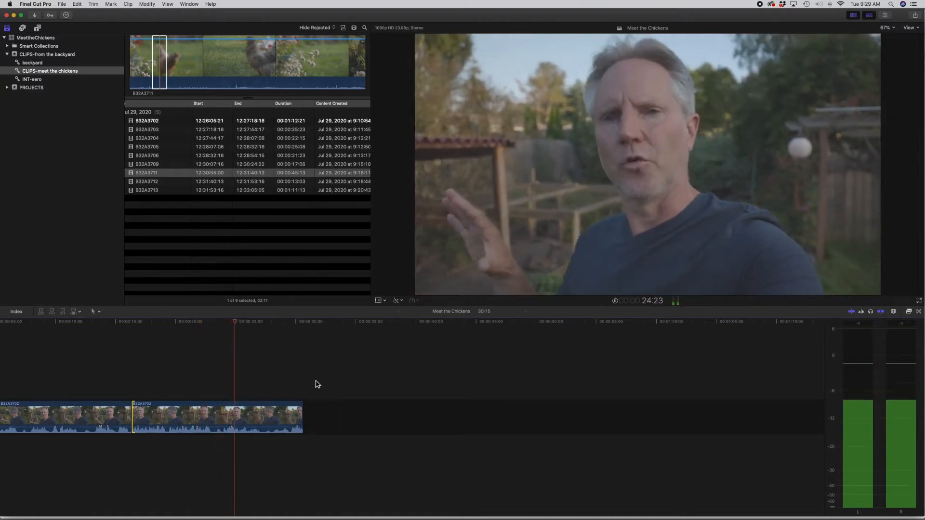
Step: Split the second interview segment at 26:04 and extend the end of the new last segment until the project lasts 56:16
left_click(237, 326)
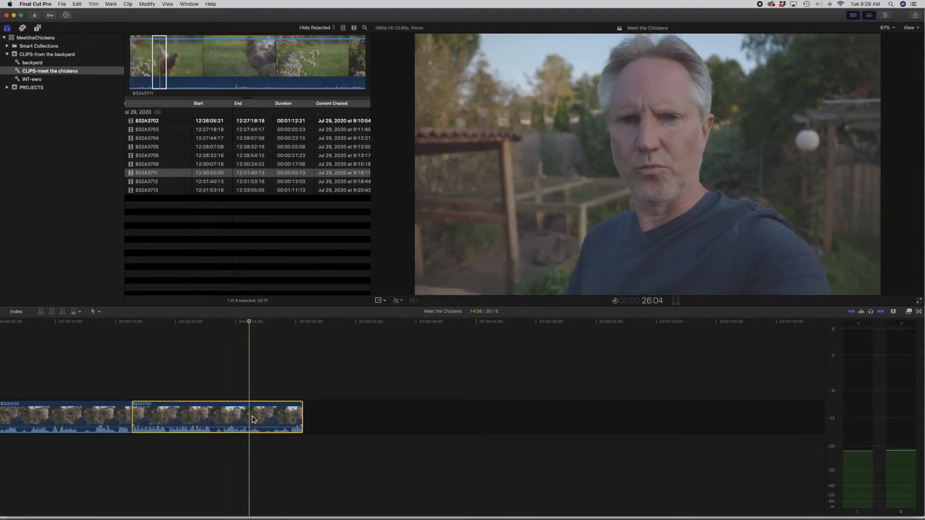
left_click_drag(299, 414, 510, 412)
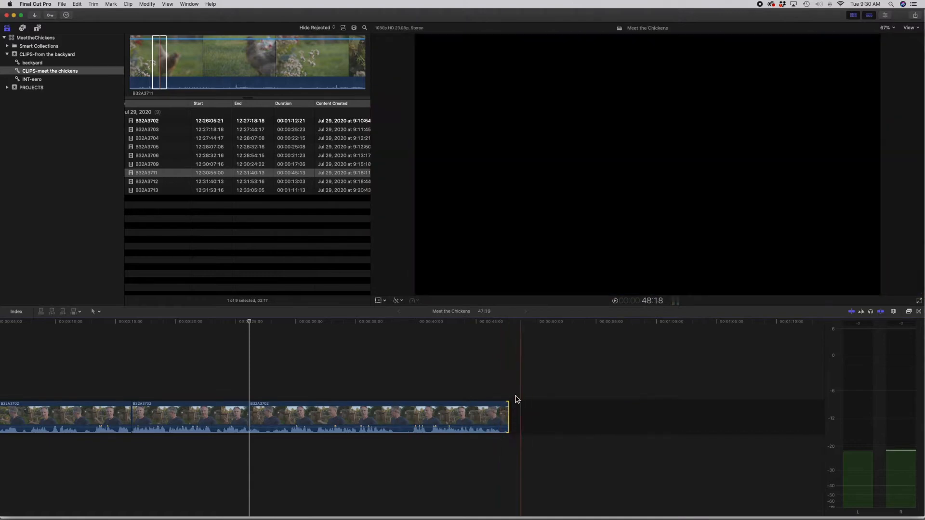
left_click(490, 421)
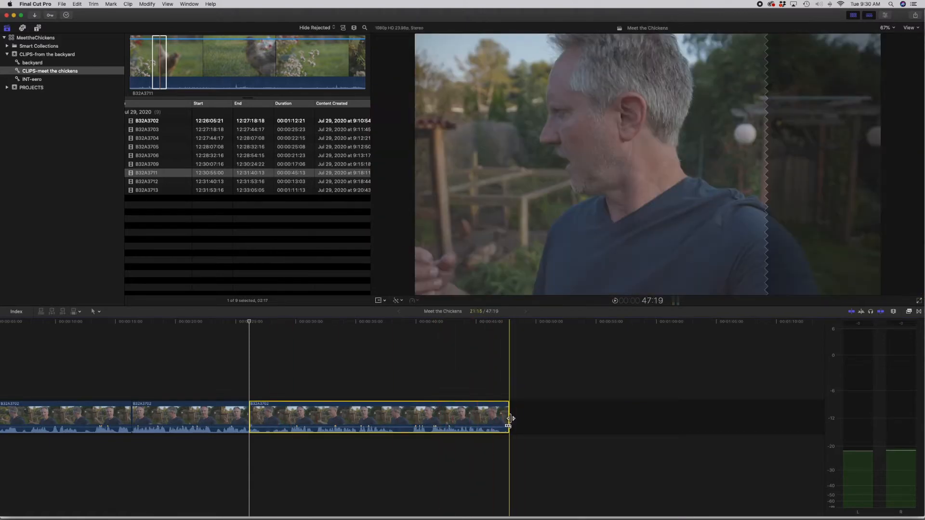
left_click_drag(509, 418, 615, 417)
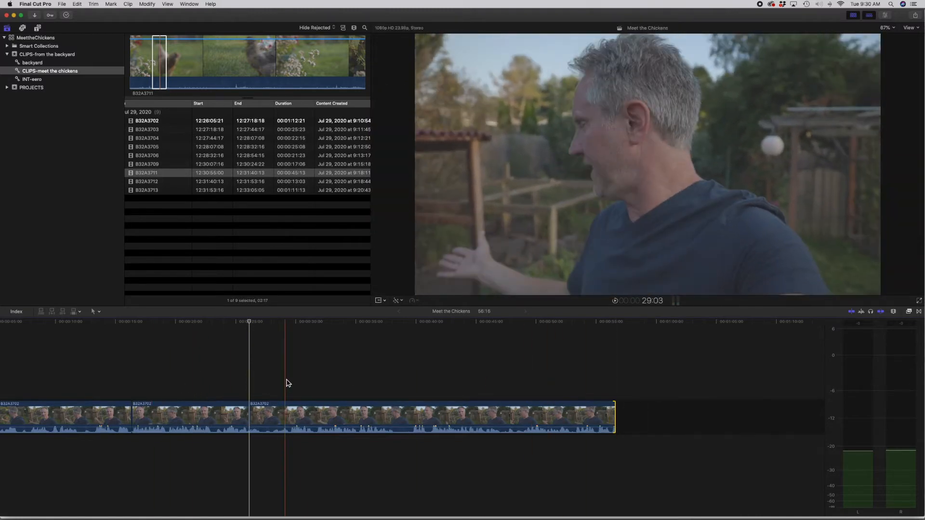
Step: Split the last interview segment at 36:19 and delete the part after the cut
scroll(286, 383, "left", 5)
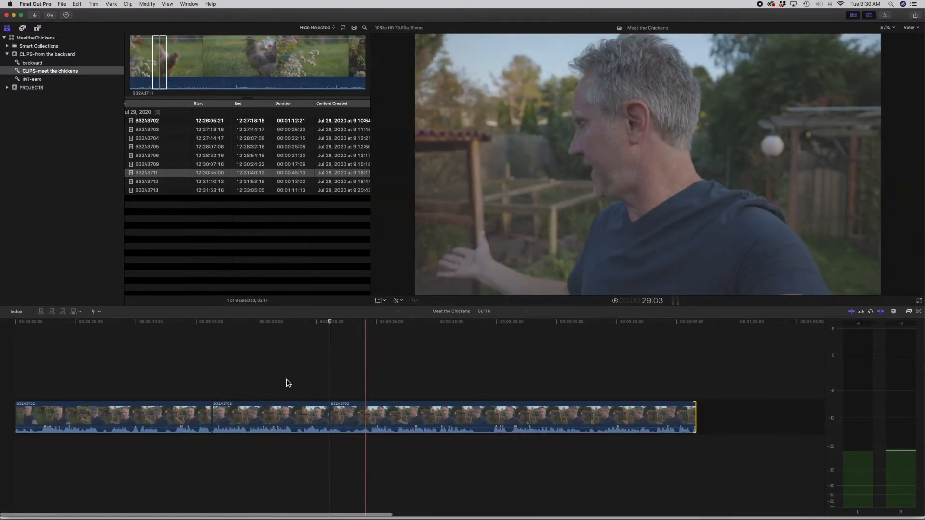
mouse_move(330, 322)
left_mouse_down()
mouse_move(380, 326)
mouse_move(330, 330)
left_mouse_up()
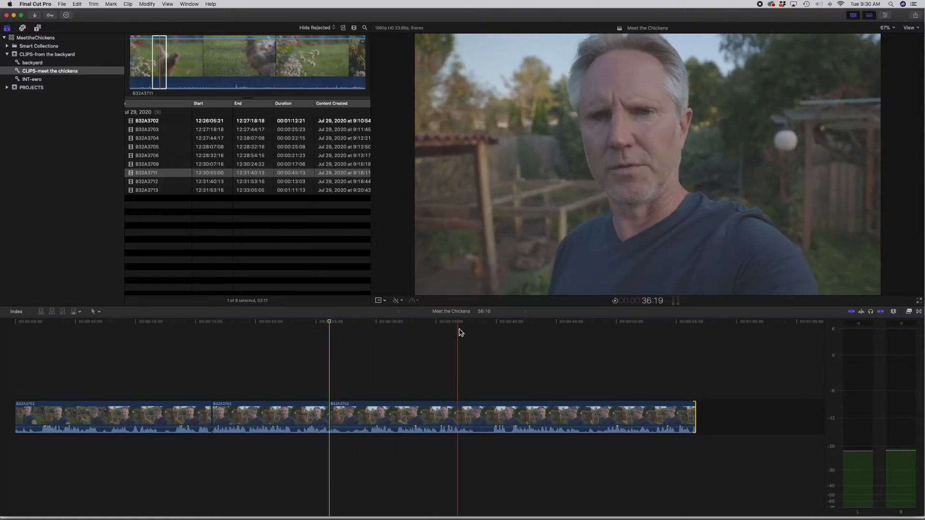
key("super+b")
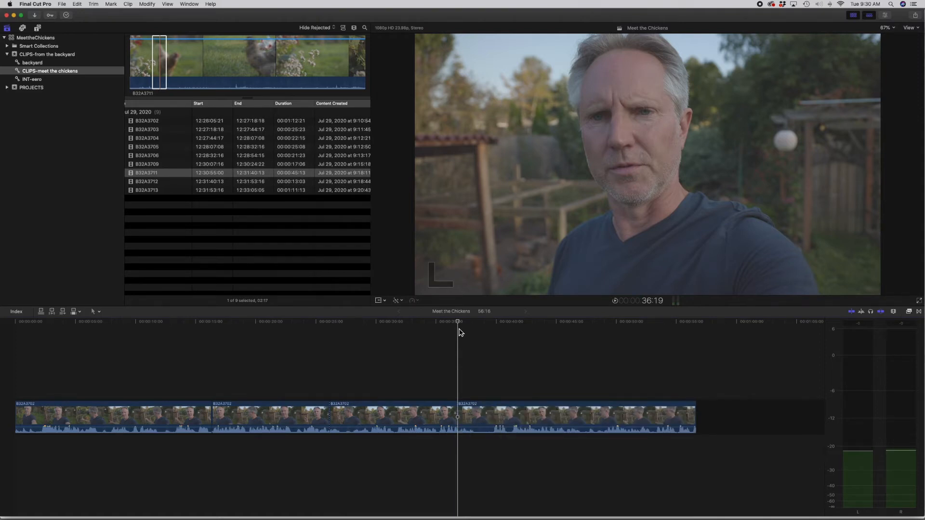
left_click(506, 419)
left_click(389, 418)
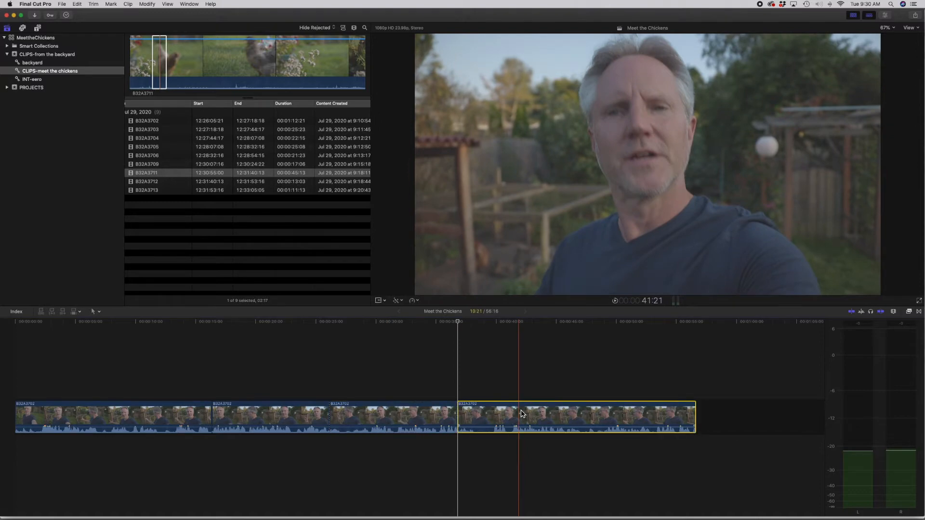
key("Delete")
Step: Extend the end of the last interview segment to 28:03 long, giving a project length of 54:07
left_click_drag(455, 417, 666, 428)
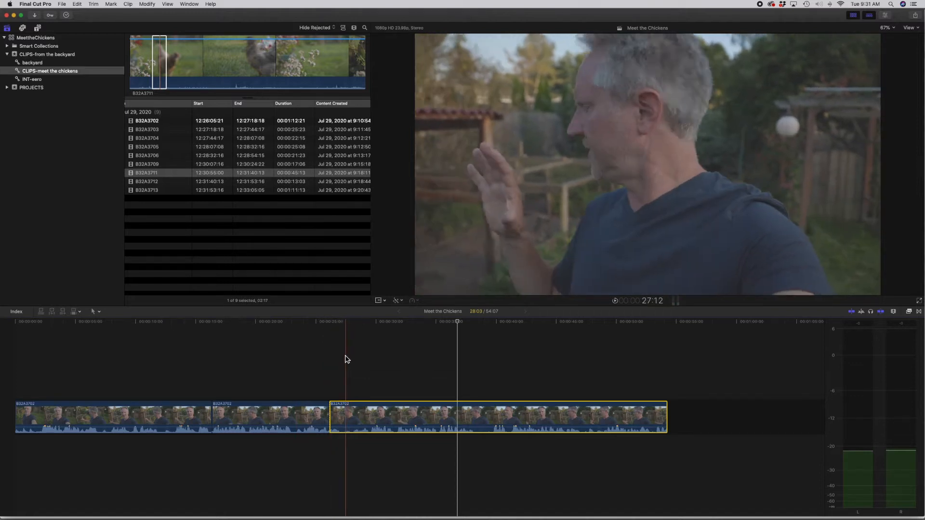
left_click(348, 325)
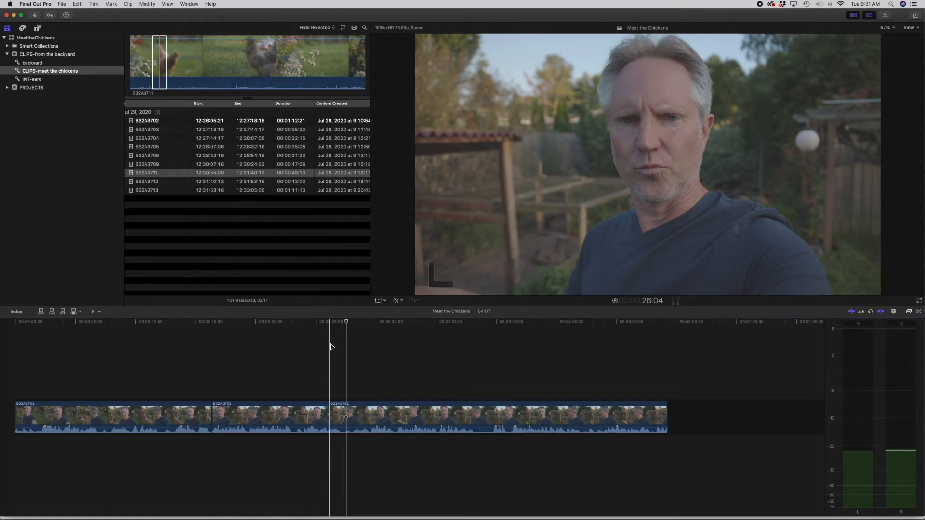
Step: Reposition the last interview segment further along the timeline without rippling, and delete the gap left in front of it
left_click_drag(396, 417, 502, 418)
left_click(507, 416)
left_click_drag(561, 417, 478, 417)
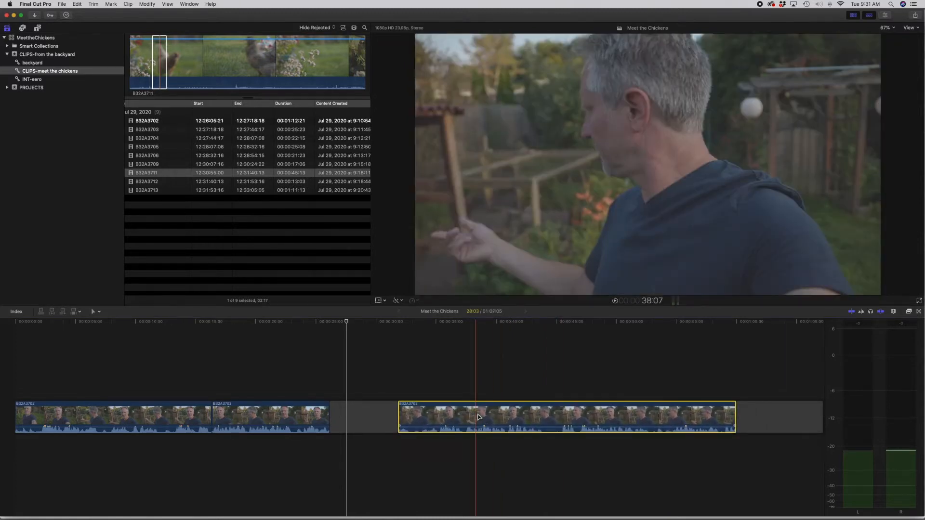
left_click(373, 424)
key("BackSpace")
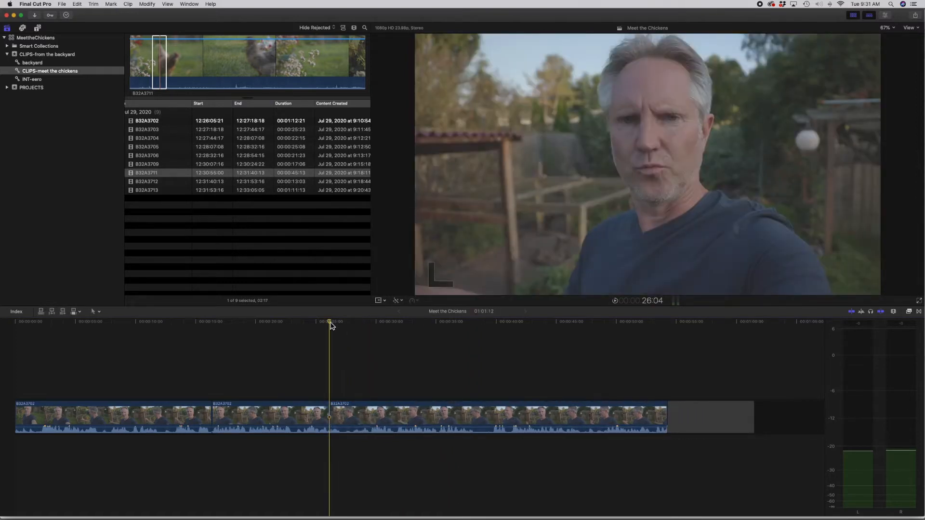
Step: Try a gap clip at 26:04 shortened to 00:21 before the last interview segment, and delete it
key("alt+w")
left_click_drag(365, 414, 338, 415)
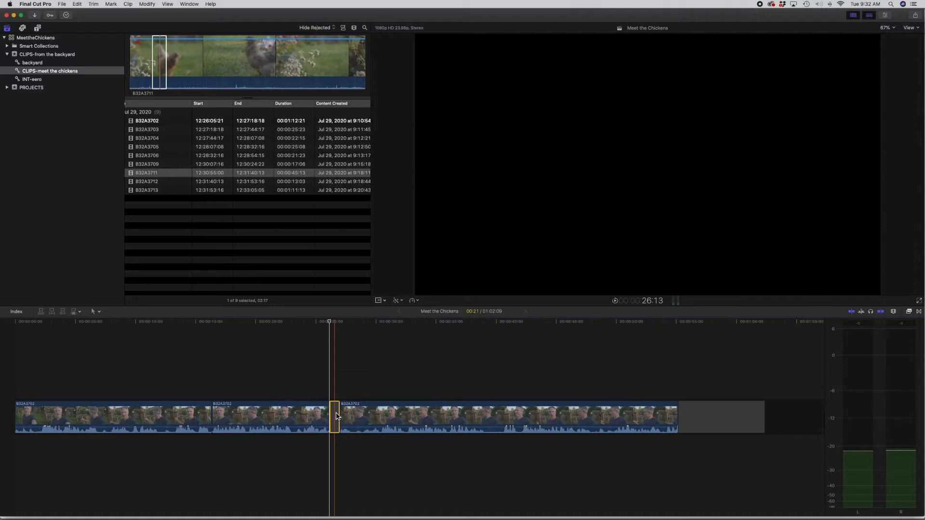
key("Delete")
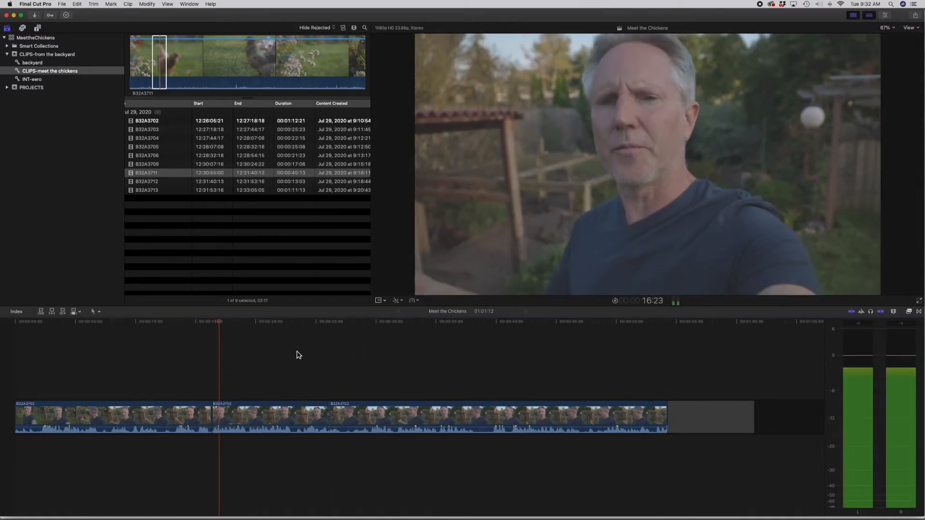
Step: Trim a few frames off the start of the second interview segment and play through the cut
left_click(196, 333)
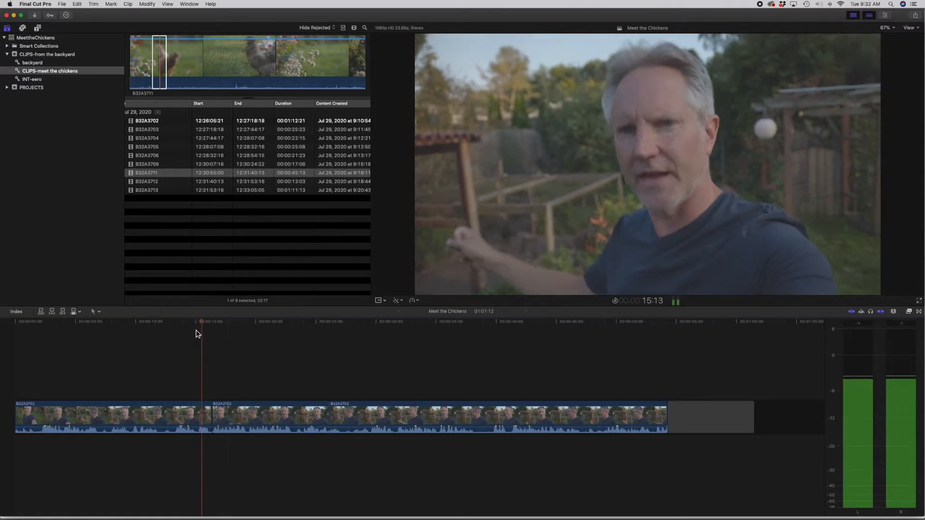
key("super+equal")
key("super+equal")
key("super+equal")
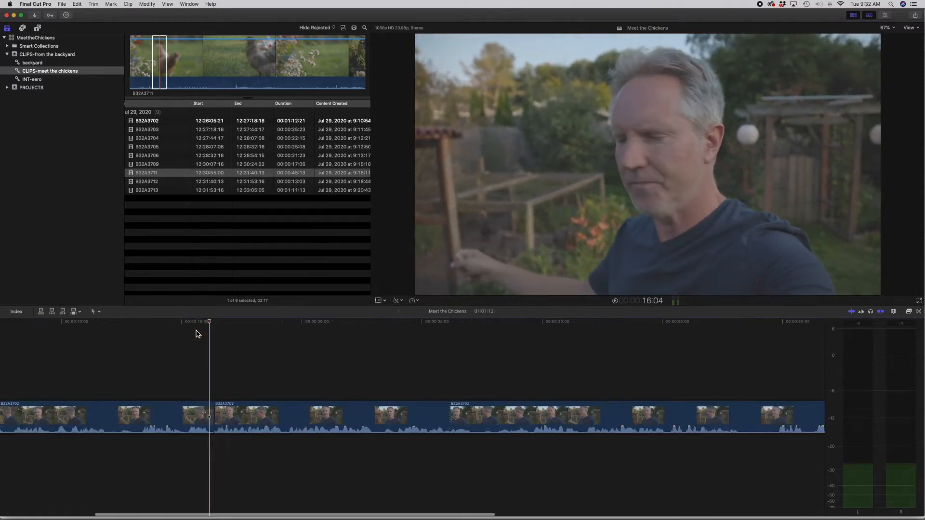
mouse_move(230, 419)
left_mouse_down()
mouse_move(218, 419)
mouse_move(226, 419)
left_mouse_up()
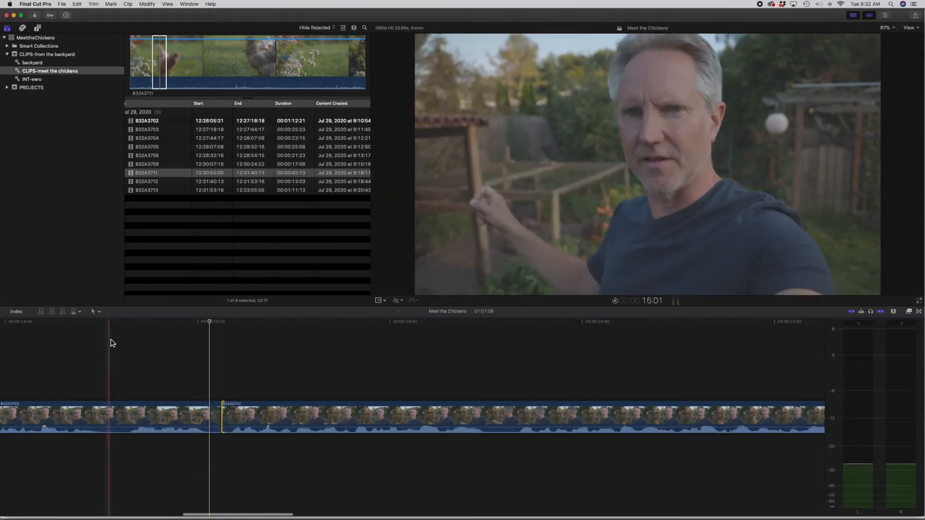
key("space")
key("super+minus")
key("super+minus")
key("super+minus")
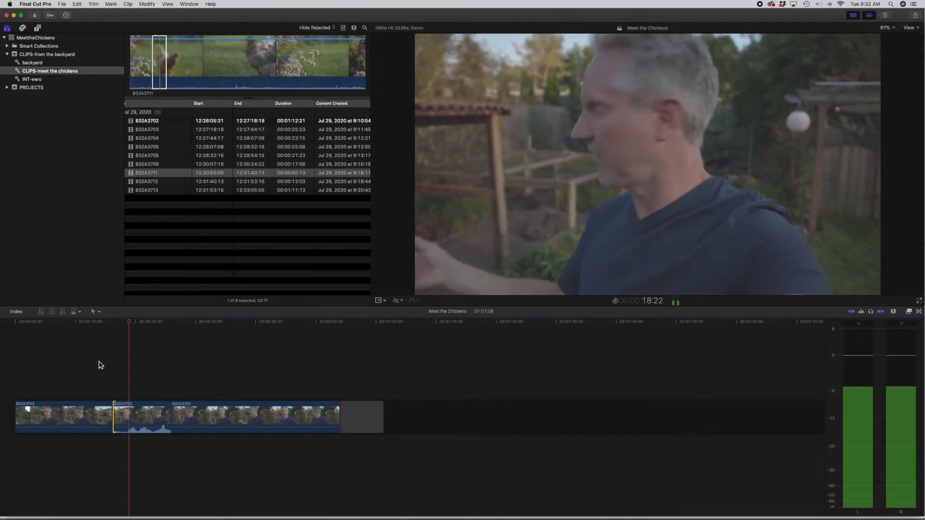
Step: Trim the start of the third interview segment to a project length of 57:23 and play across the cut
key("super+equal")
scroll(273, 370, "left", 3)
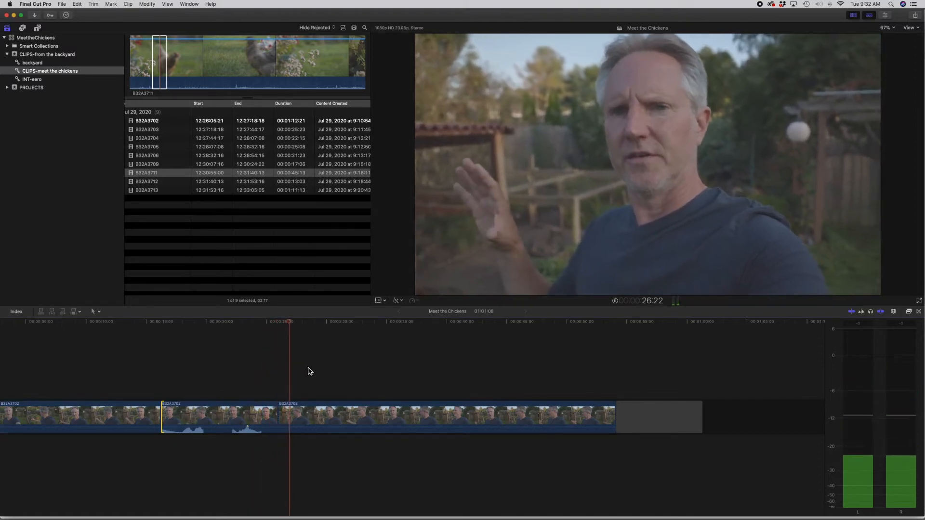
scroll(310, 371, "right", 1)
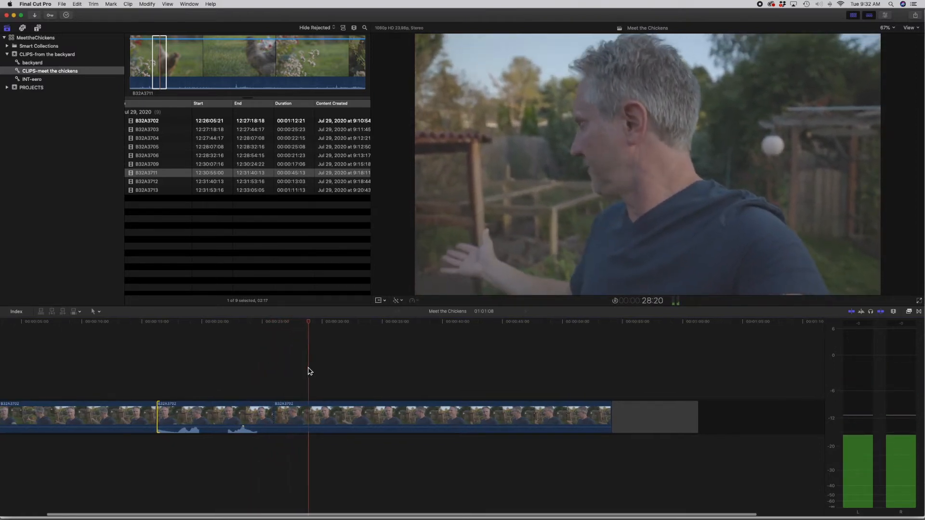
left_click(308, 326)
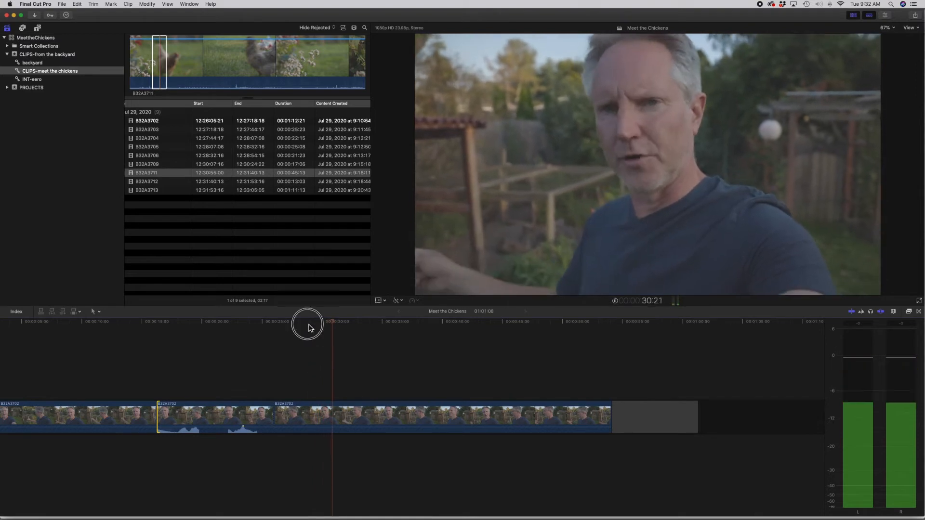
key("space")
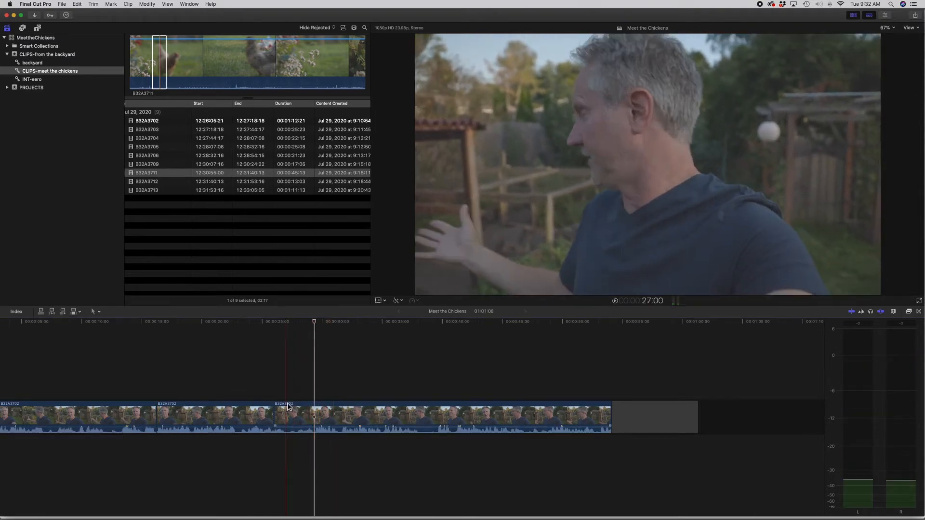
left_click_drag(279, 419, 319, 318)
left_click(324, 326)
left_click(288, 326)
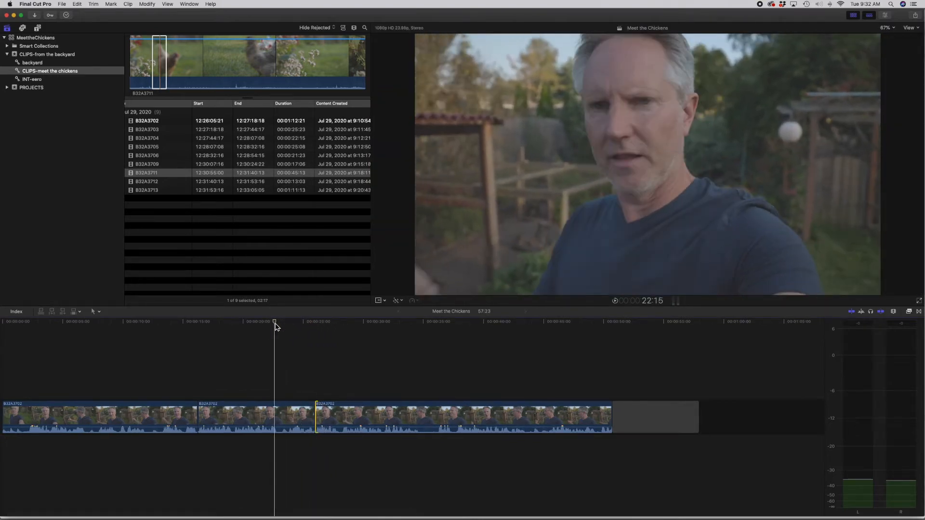
key("space")
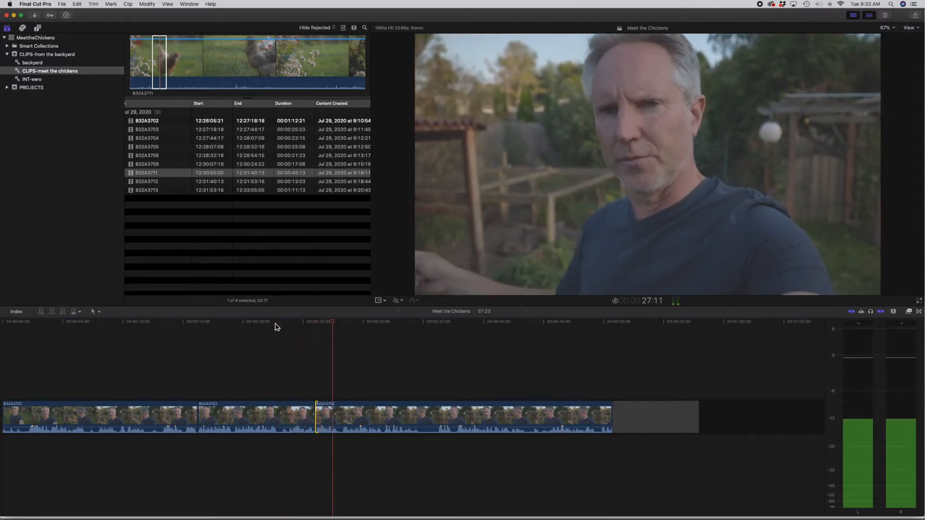
key("space")
Step: Insert a gap clip at 26:00 between the second and third segments, shorten it to 00:17, and play across it
scroll(336, 327, "left", 1)
left_click_drag(336, 325, 318, 325)
key("alt+w")
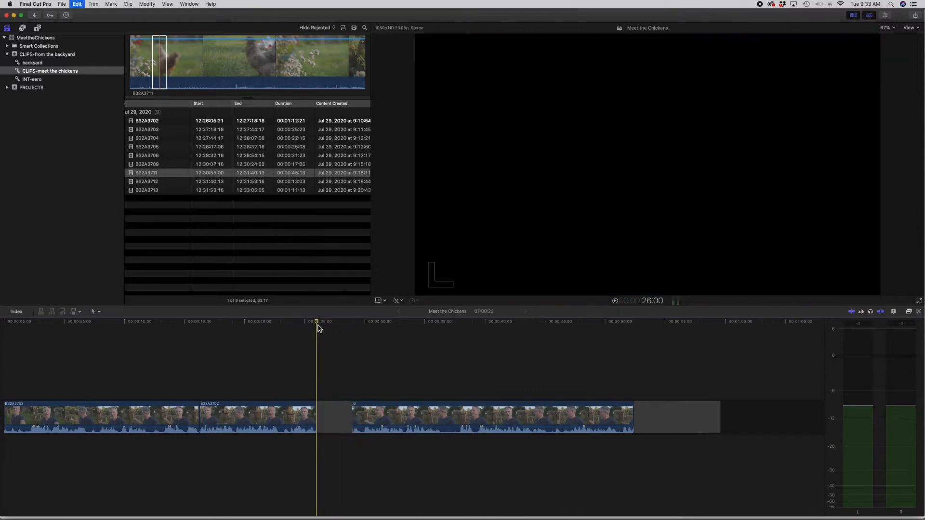
left_click_drag(350, 415, 324, 416)
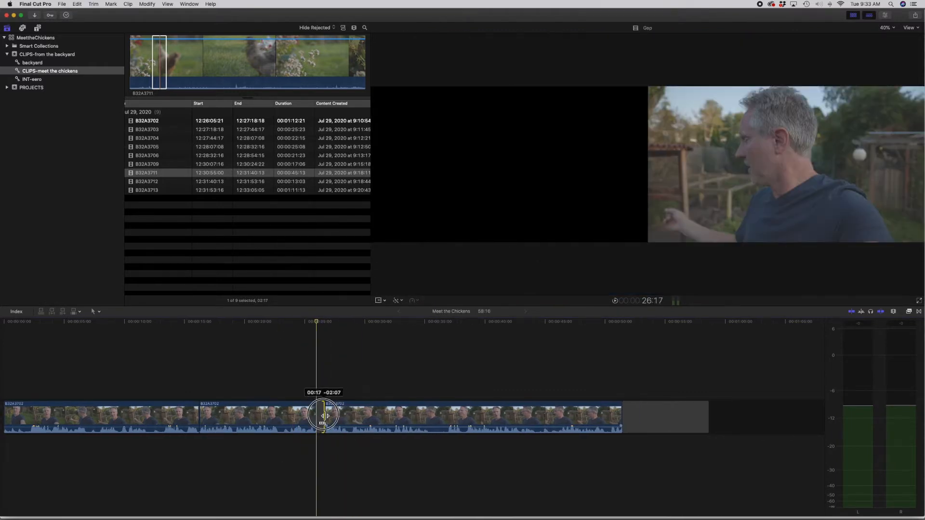
left_click(306, 331)
key("space")
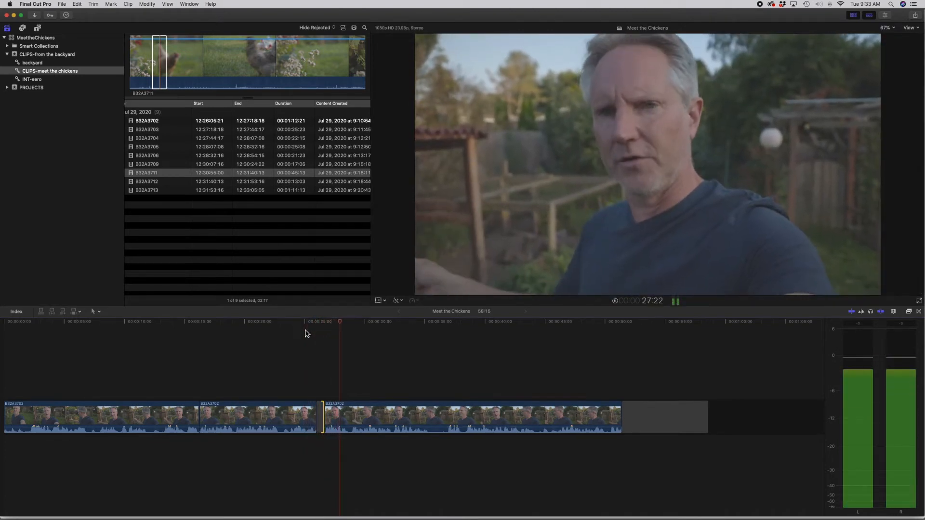
key("space")
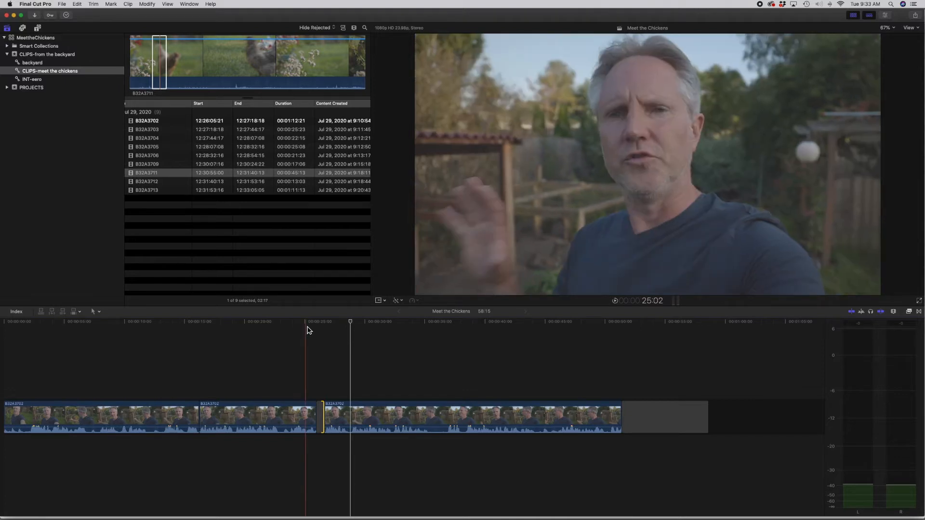
Step: Play the third interview segment to find the cut point and split it at 32:08
key("space")
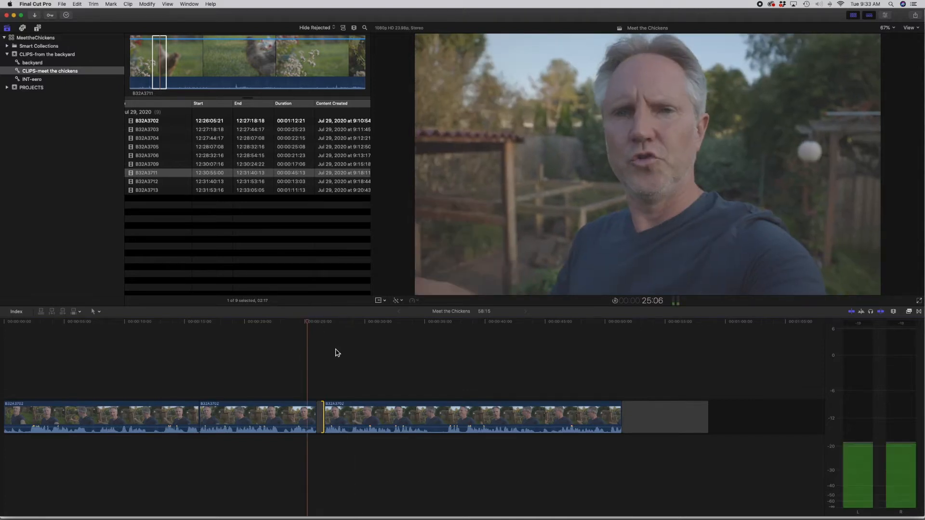
scroll(337, 353, "right", 5)
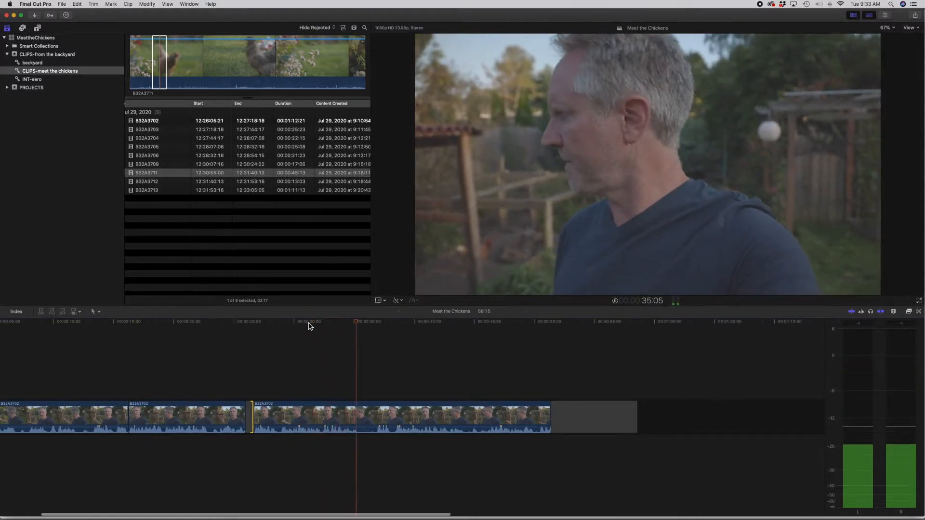
key("space")
key("space")
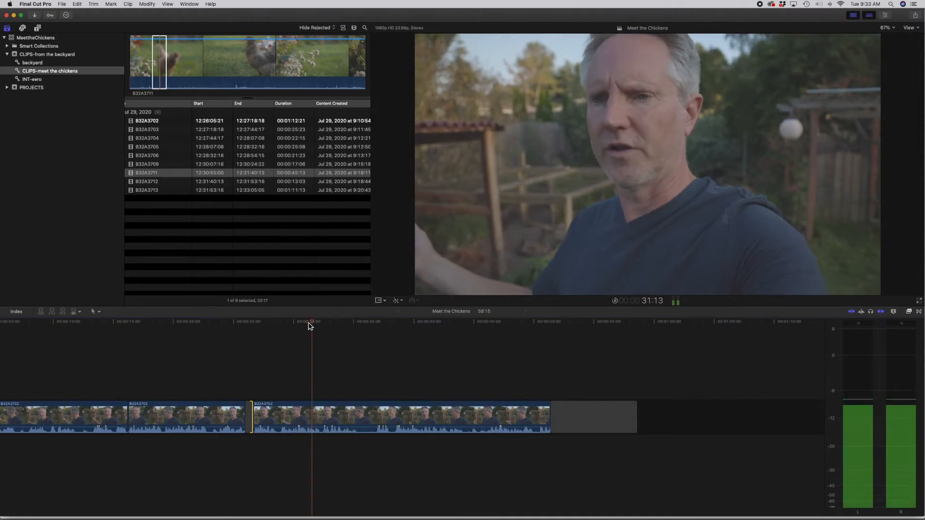
key("space")
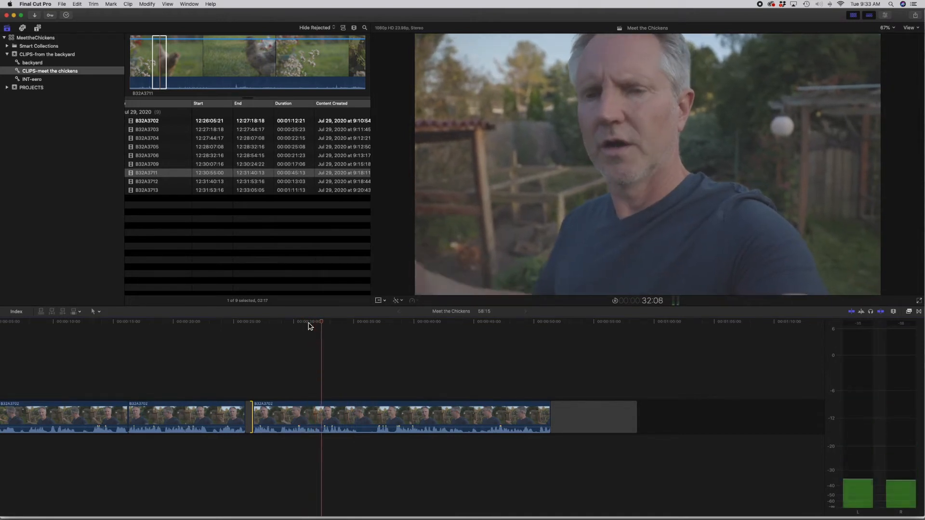
key("super+b")
Step: Play past the new cut and trim the start of the last interview segment to a project length of 52:18
key("space")
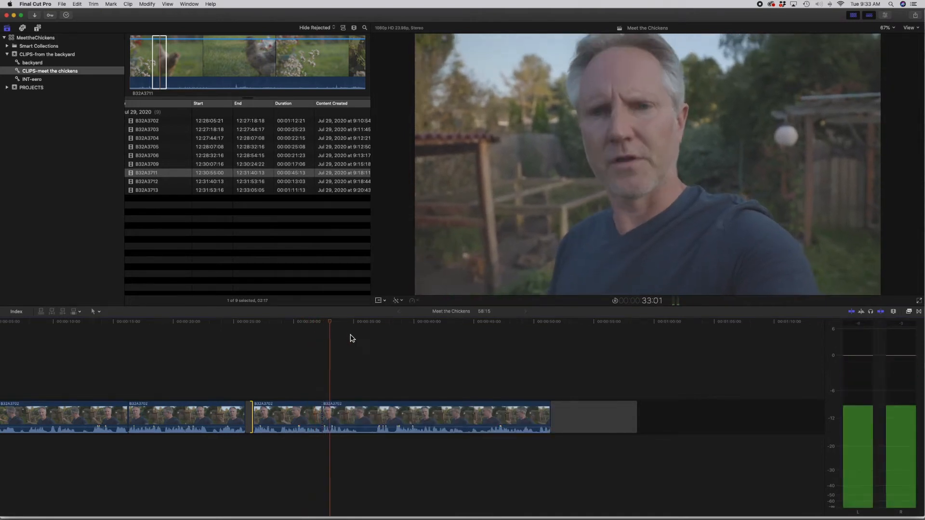
scroll(367, 342, "right", 1)
scroll(367, 342, "right", 1)
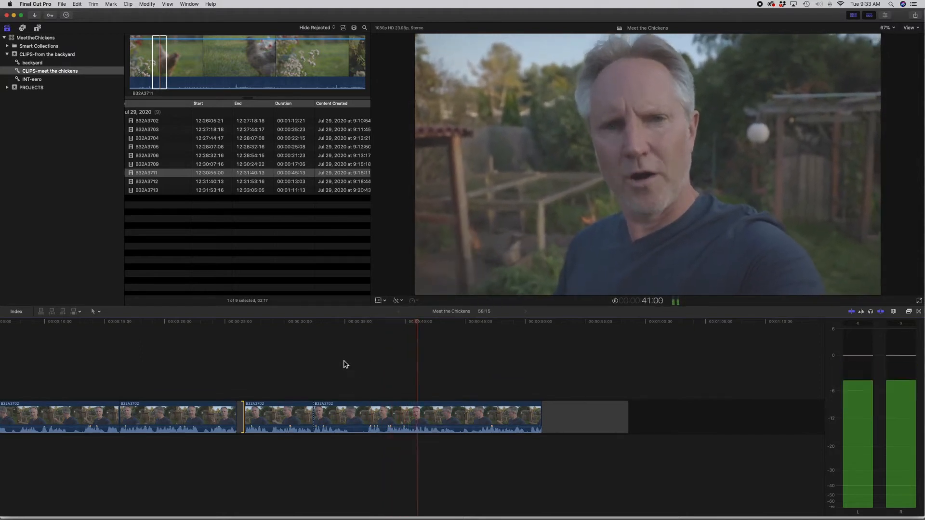
key("space")
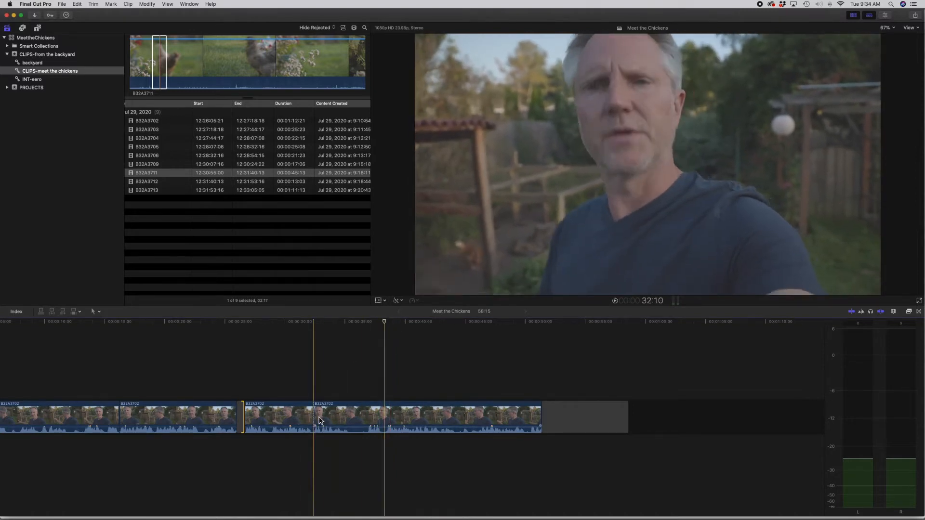
left_click_drag(318, 419, 388, 414)
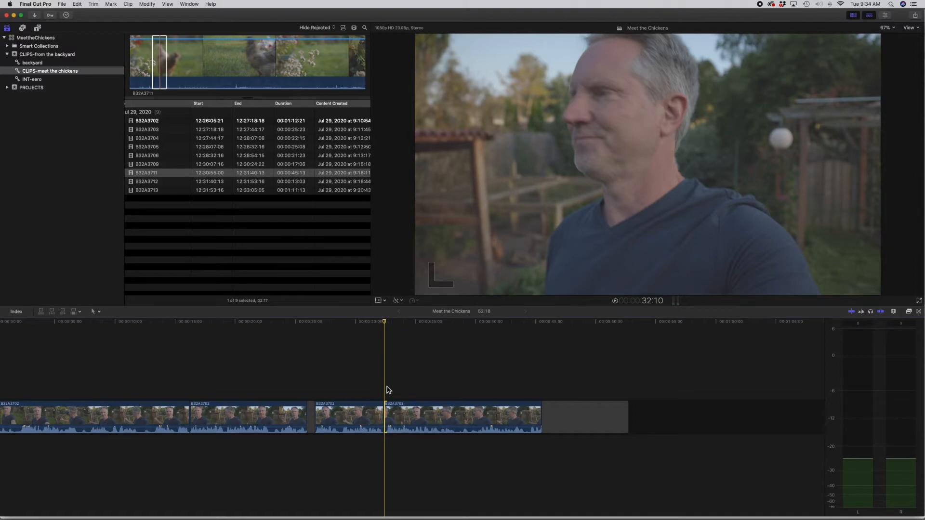
Step: Extend the last interview segment and trim its end to 53:15, giving a project length of 01:00:20
key("space")
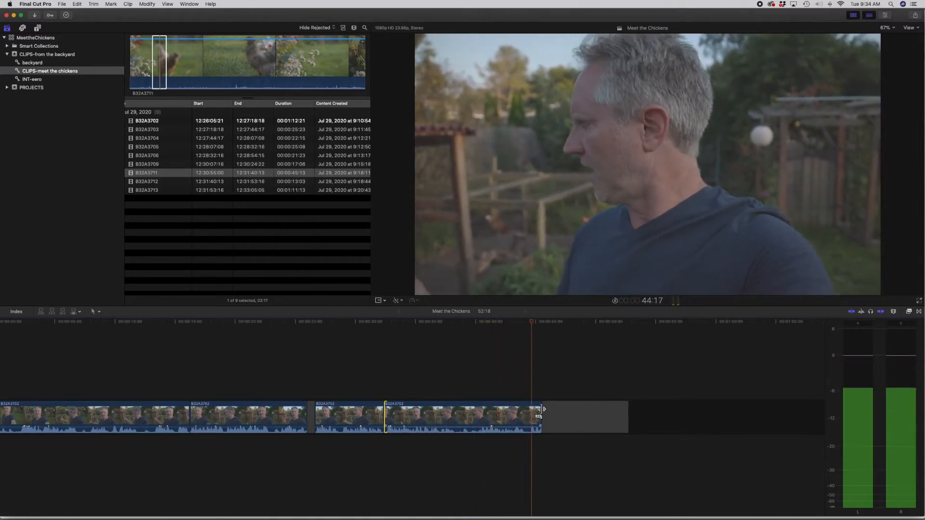
left_click_drag(541, 417, 746, 409)
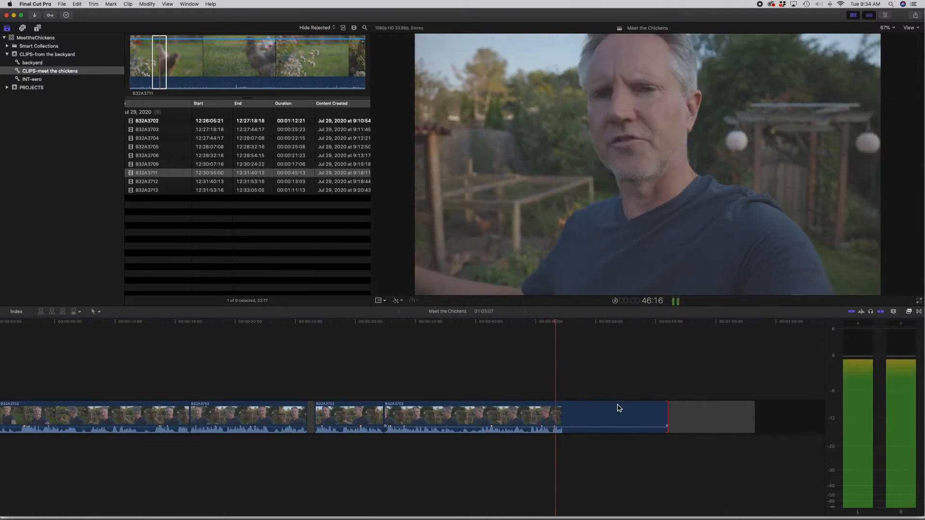
left_click(546, 325)
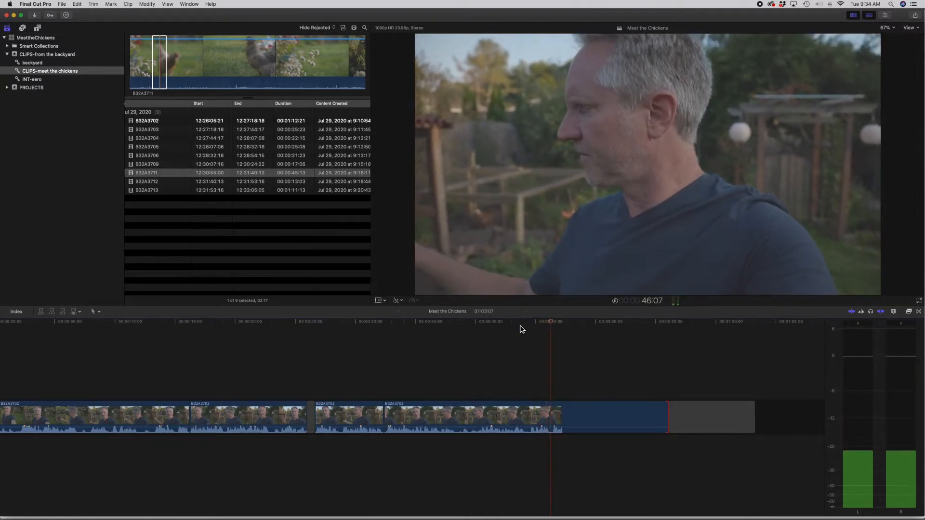
left_click(524, 325)
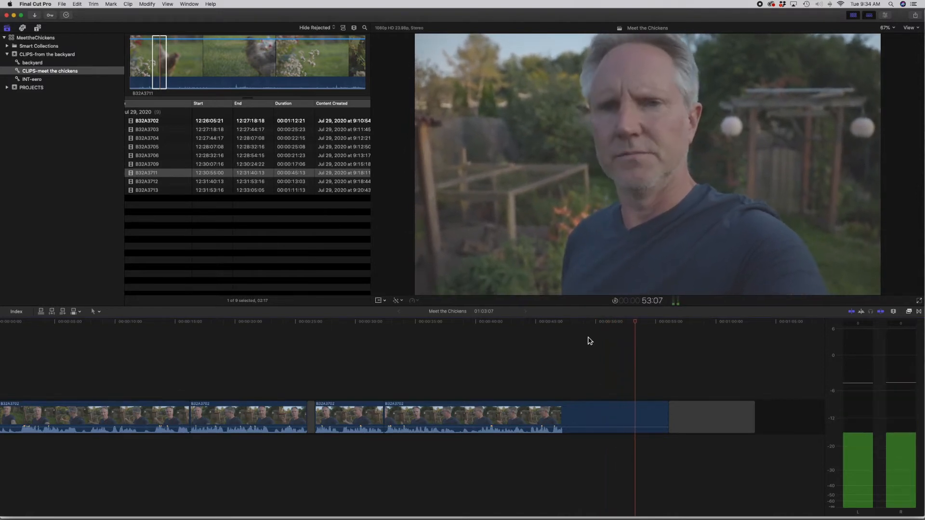
left_click_drag(667, 415, 639, 415)
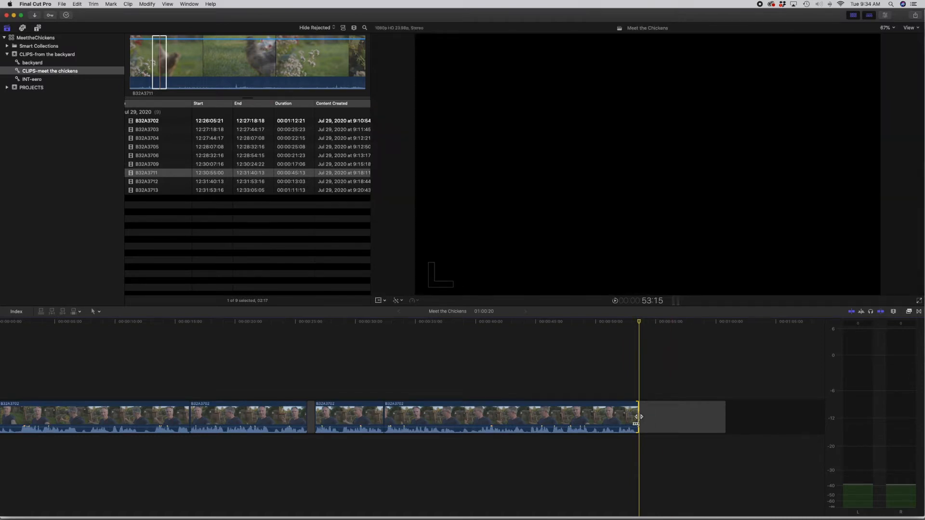
Step: Play the lead-in to the last cut to review the transition between the final two interview segments
scroll(378, 340, "left", 1)
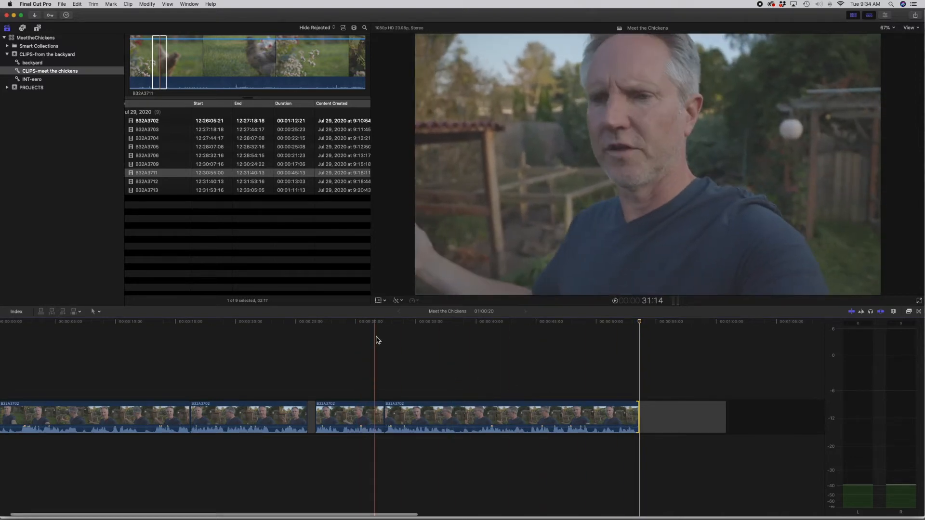
key("space")
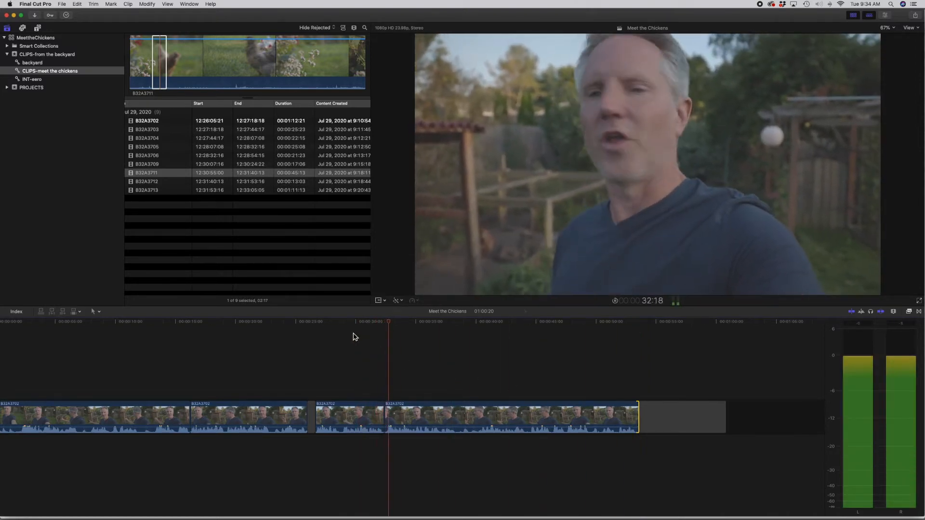
left_click(330, 332)
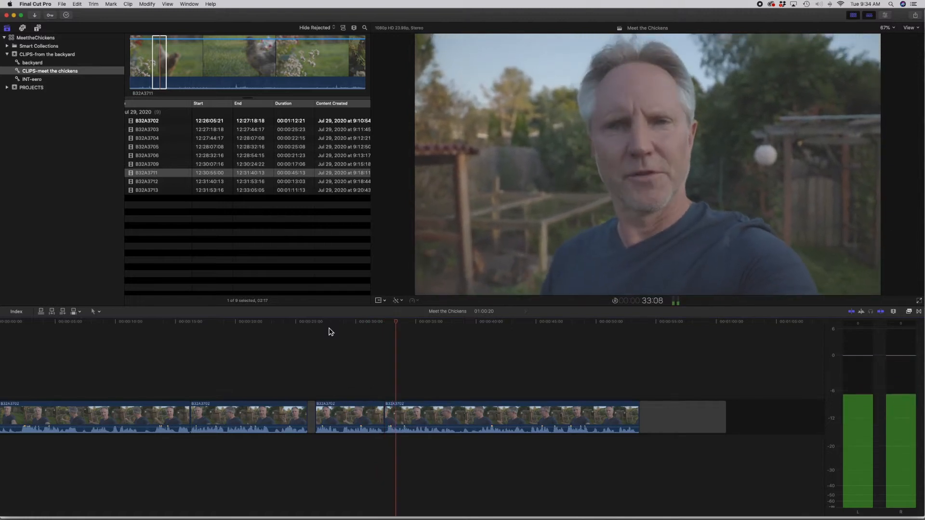
key("space")
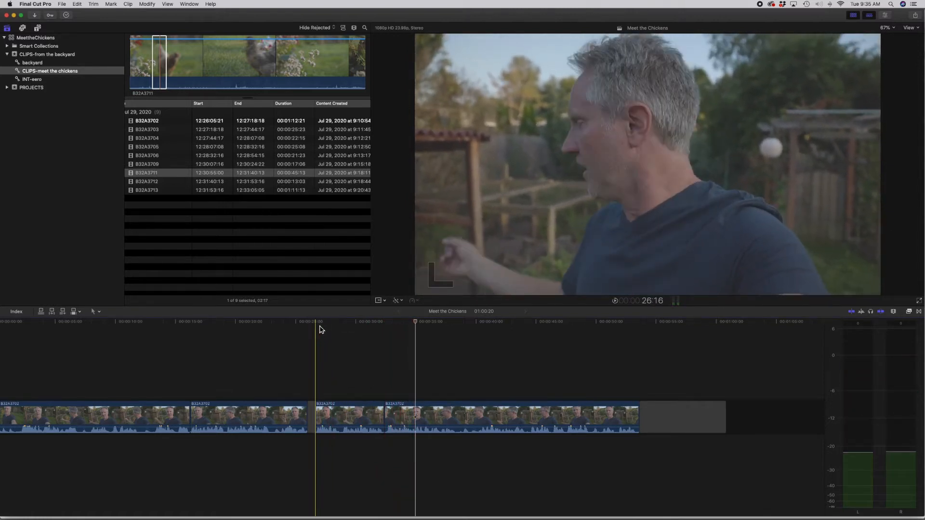
Step: Play the short interview segment after the gap, trim its end at 28:19 for a project length of 57:05, and review the transition
key("space")
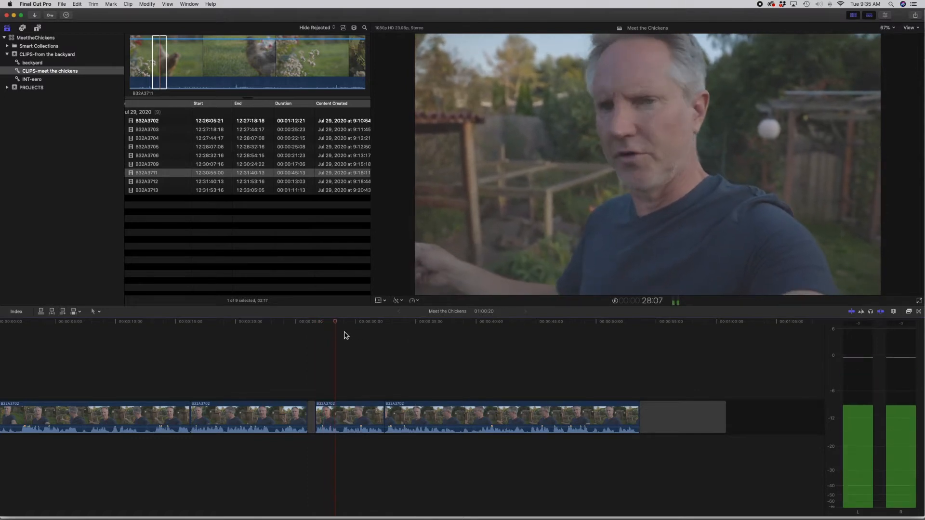
key("space")
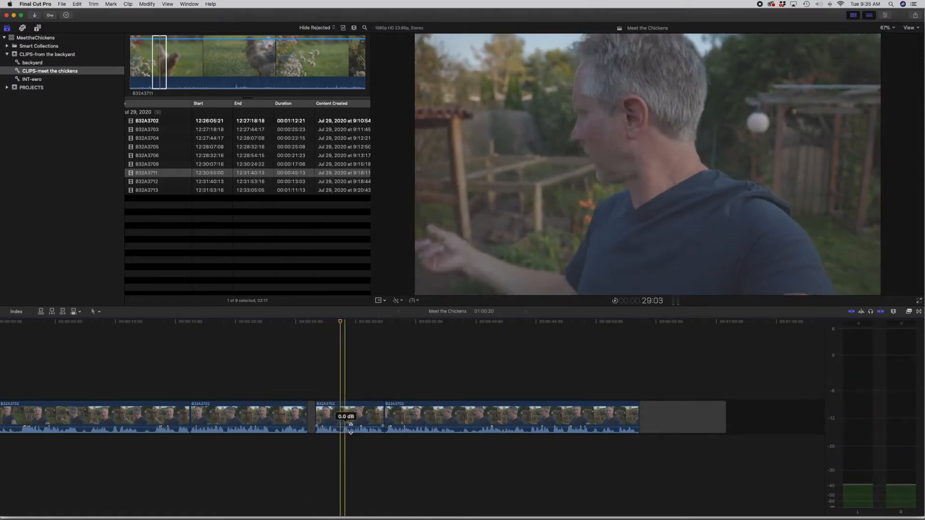
left_click_drag(381, 419, 363, 407)
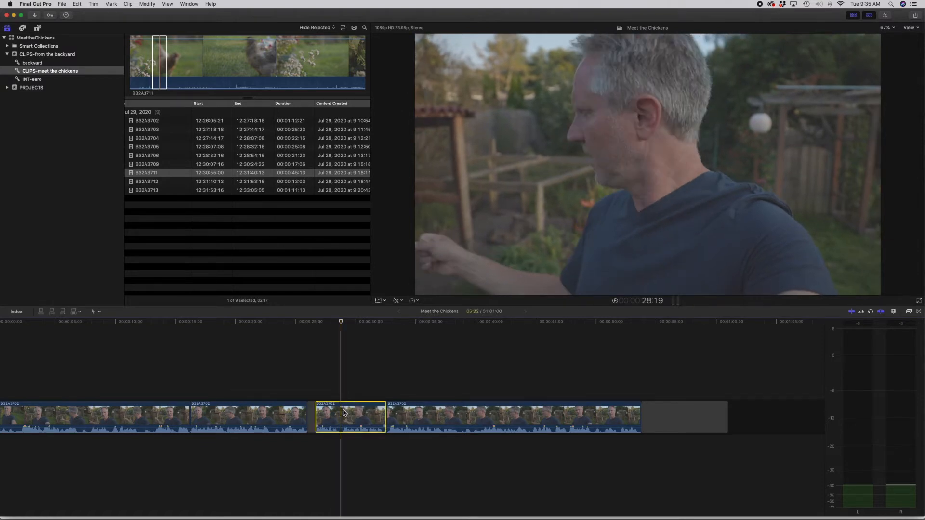
left_click(369, 394)
key("BackSpace")
key("space")
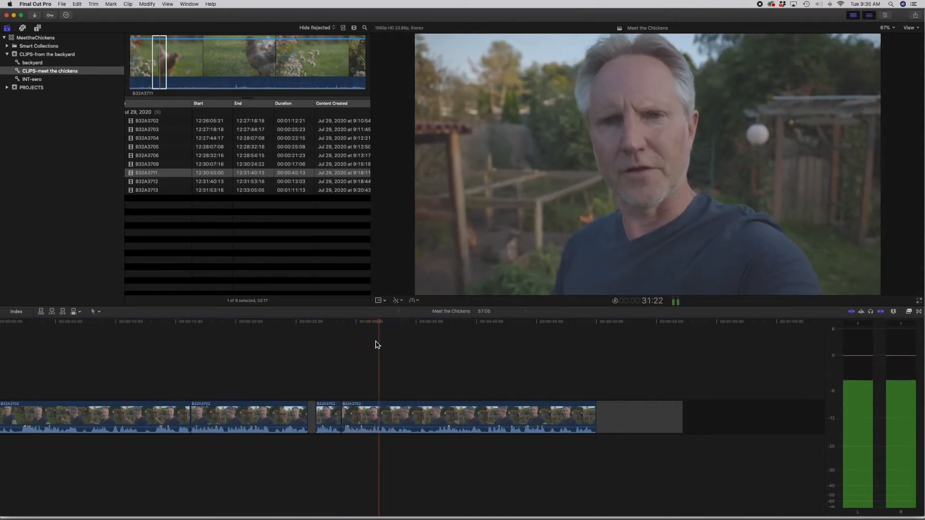
key("space")
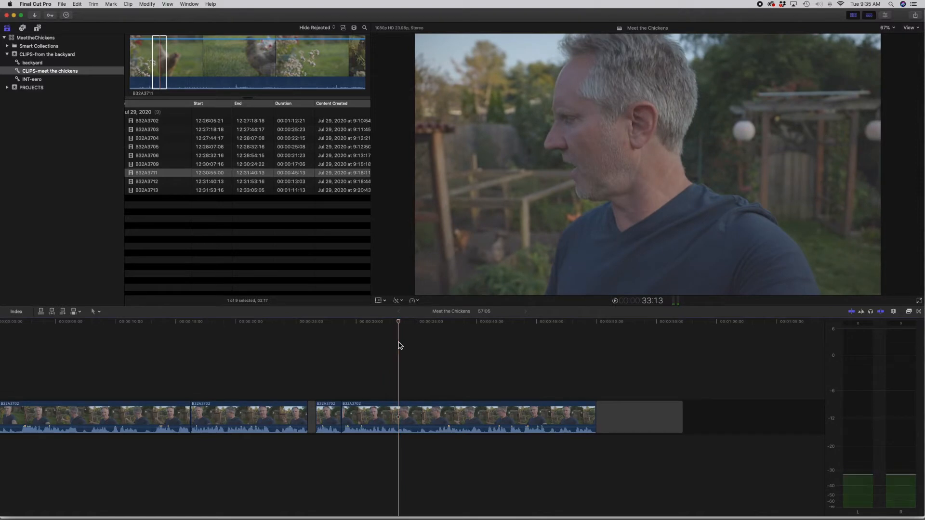
Step: Insert a gap before the first interview segment and lengthen it until the project runs 01:02:20
scroll(398, 346, "left", 2)
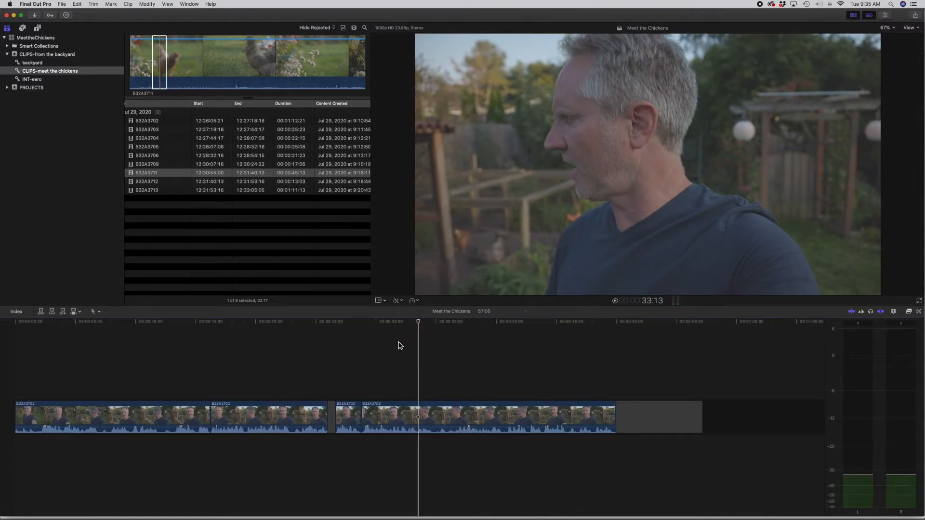
key("super+minus")
key("s")
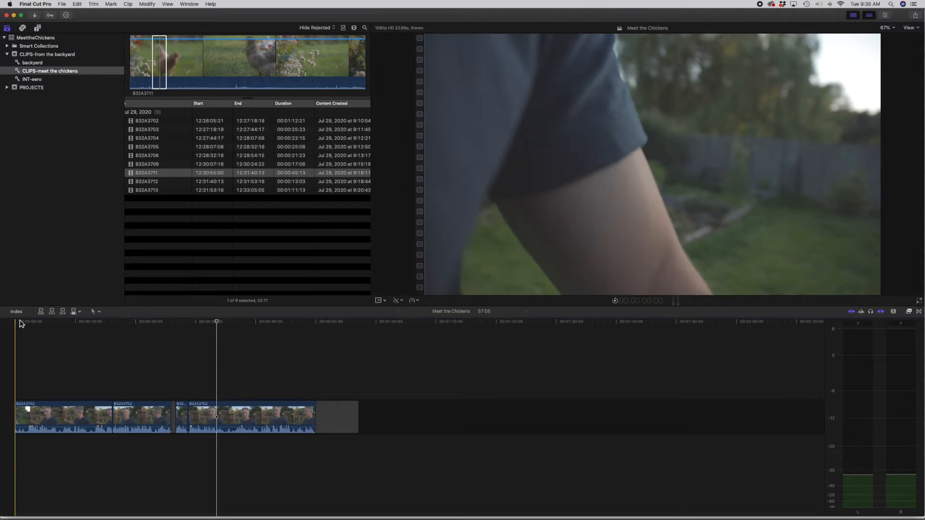
key("alt+w")
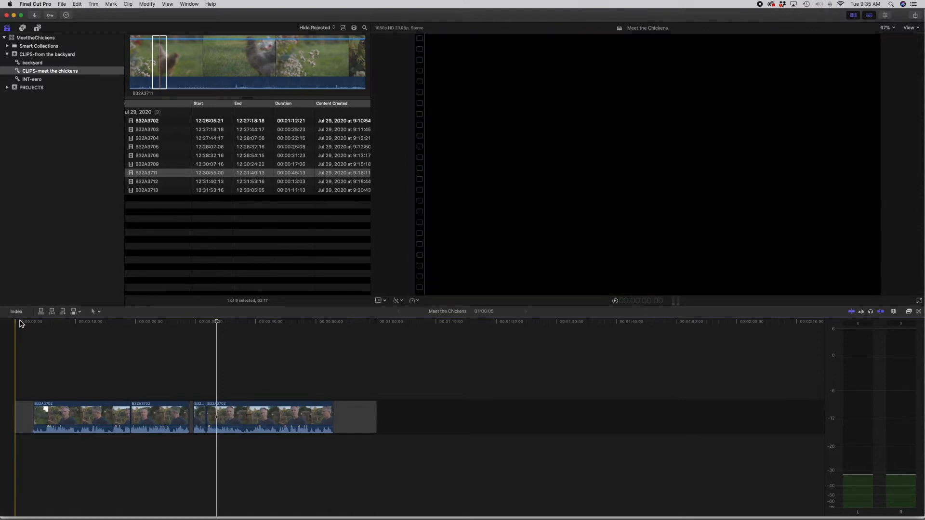
left_click_drag(33, 414, 48, 413)
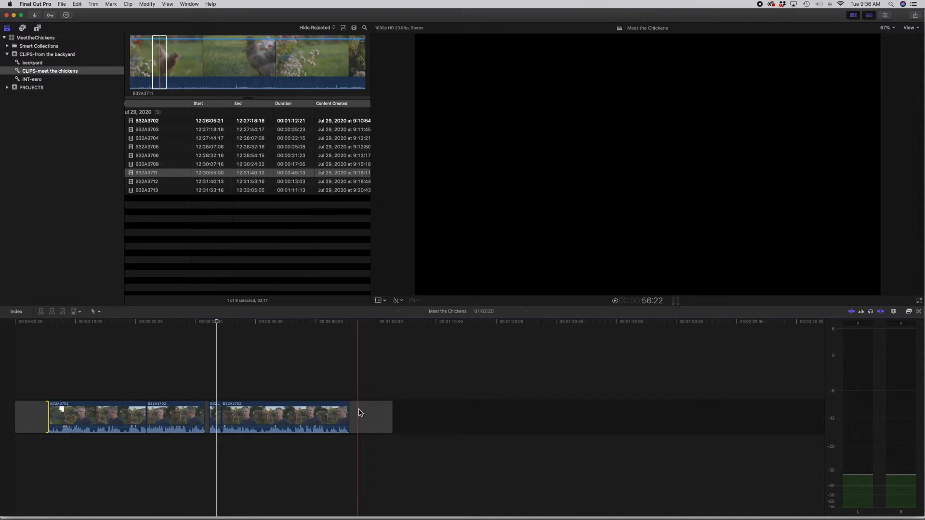
Step: Delete the gap clip at the end of the primary storyline
left_click(381, 419)
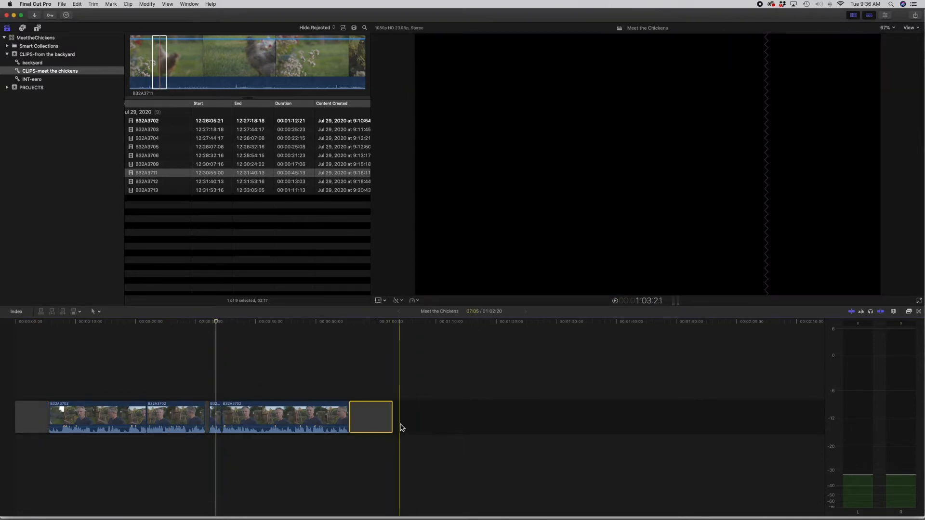
key("Delete")
Step: Try to move the last interview segment into the empty space past the end of the storyline
left_click(376, 415)
left_click_drag(260, 419, 515, 423)
left_click_drag(272, 418, 502, 422)
left_click_drag(276, 417, 519, 415)
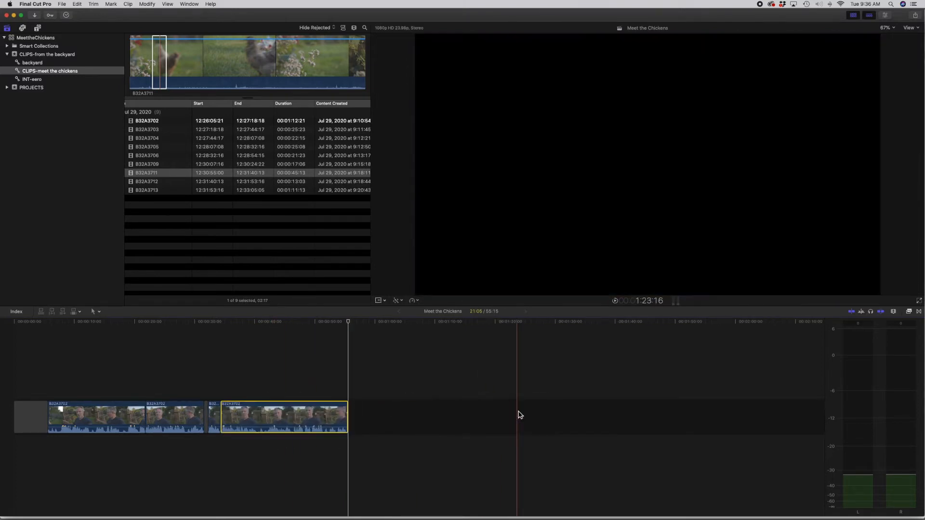
Step: Move the second interview segment to the end of the storyline and restore its original place
left_click(176, 417)
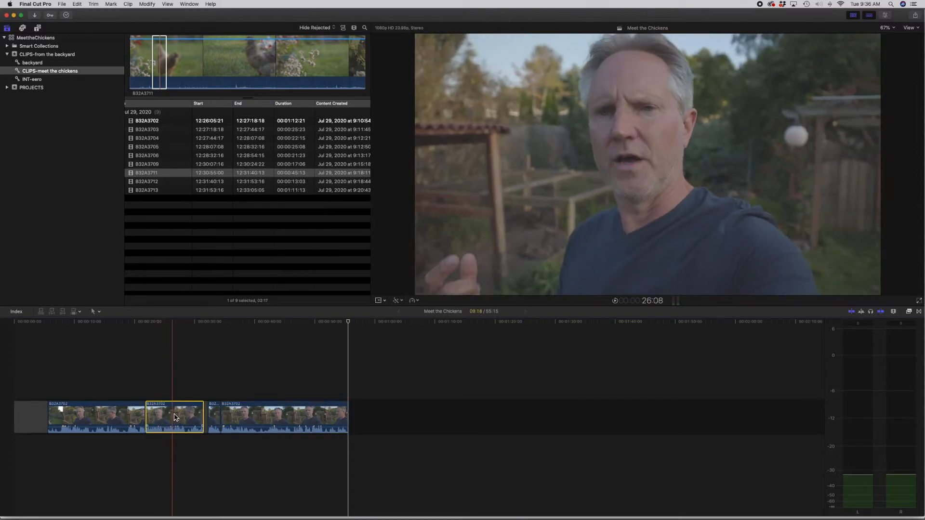
left_click_drag(175, 417, 437, 428)
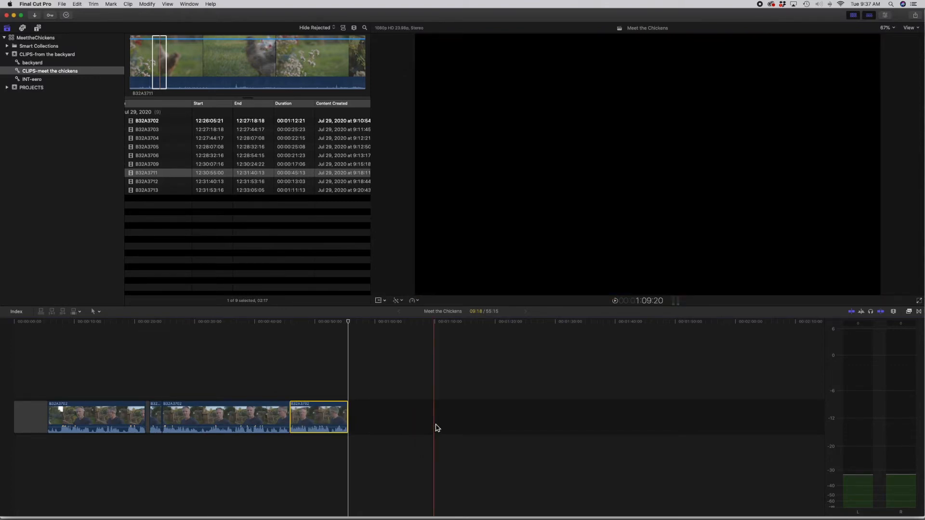
left_click_drag(322, 421, 323, 470)
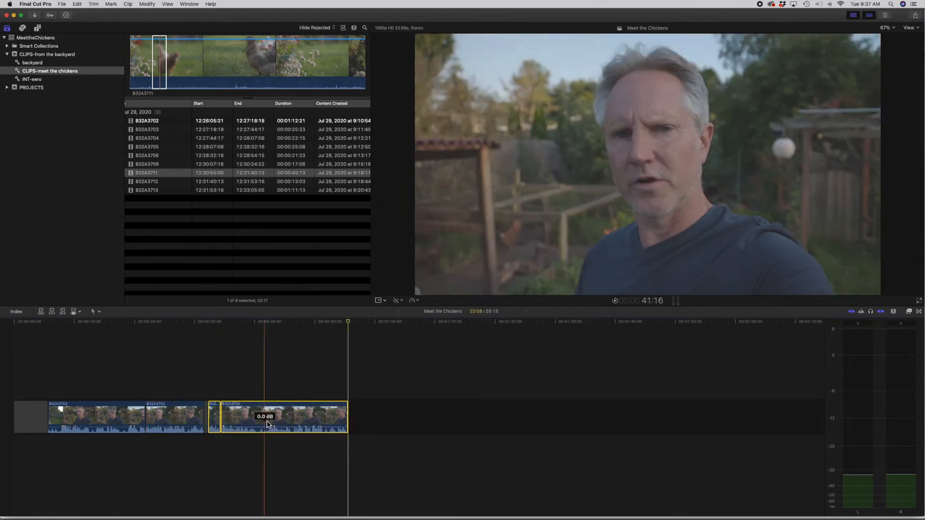
Step: Move the last two interview segments to the start of the storyline and restore the original clip order
left_click_drag(284, 421, 11, 427)
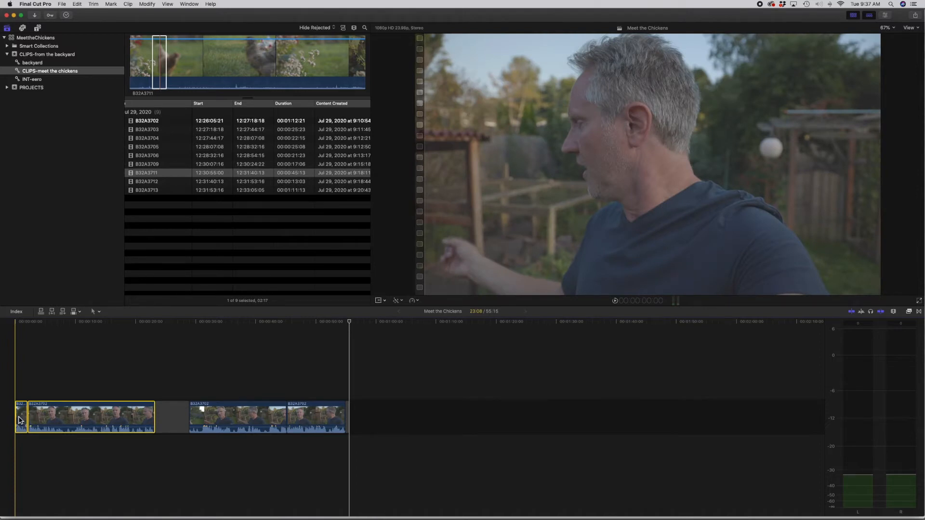
left_click_drag(89, 373, 4, 482)
left_click_drag(105, 414, 74, 423)
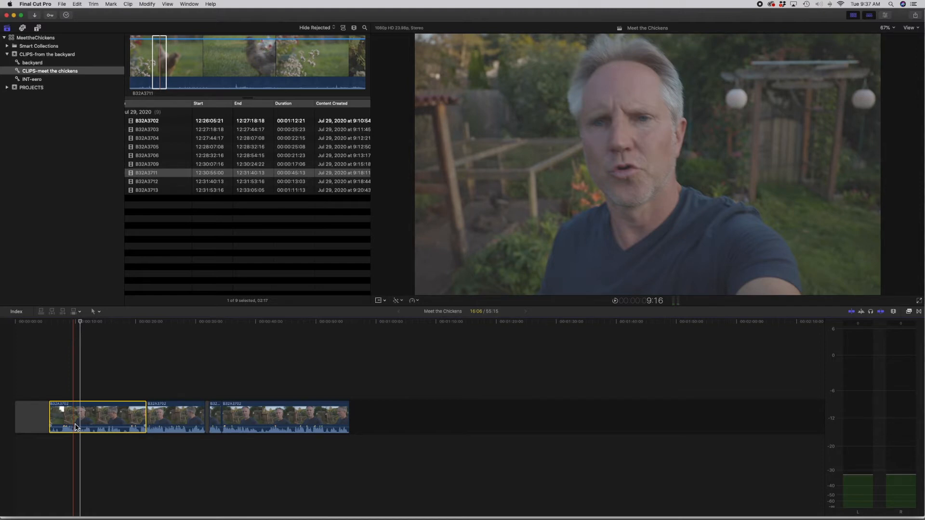
left_click(50, 376)
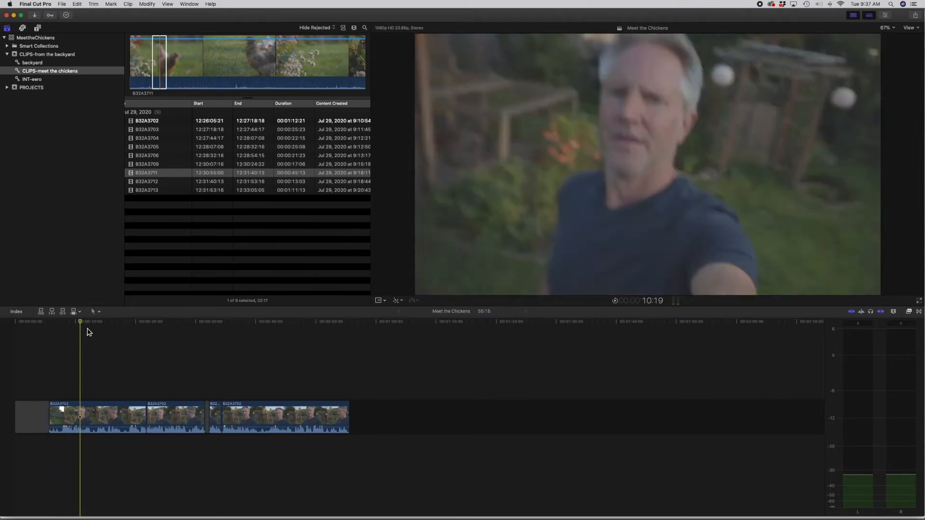
Step: Add the 07:11 range of clip B32A3713 to the end of the storyline and delete it again
left_click_drag(79, 320, 109, 342)
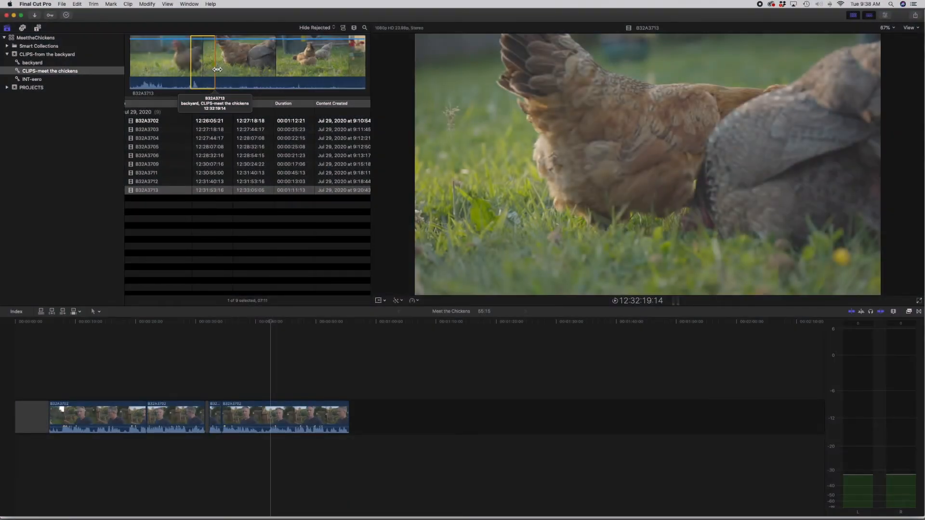
left_click_drag(202, 62, 388, 426)
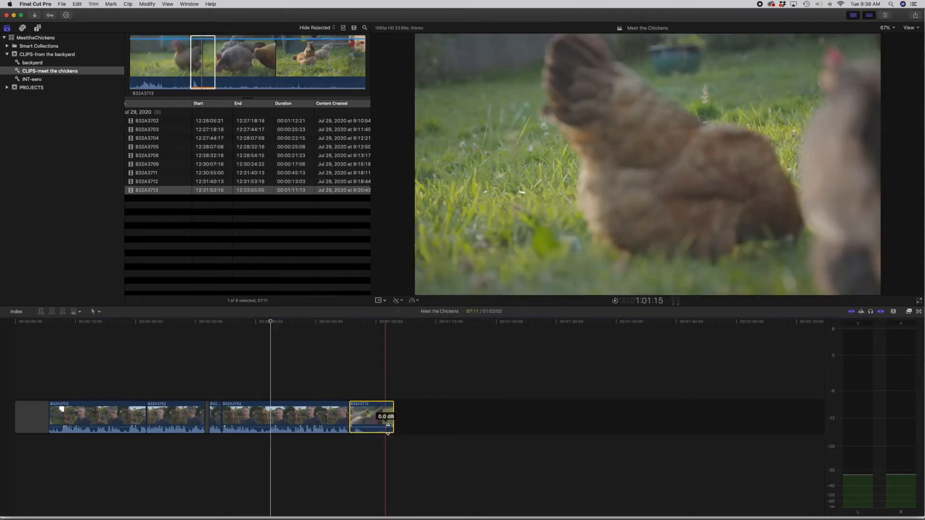
key("Delete")
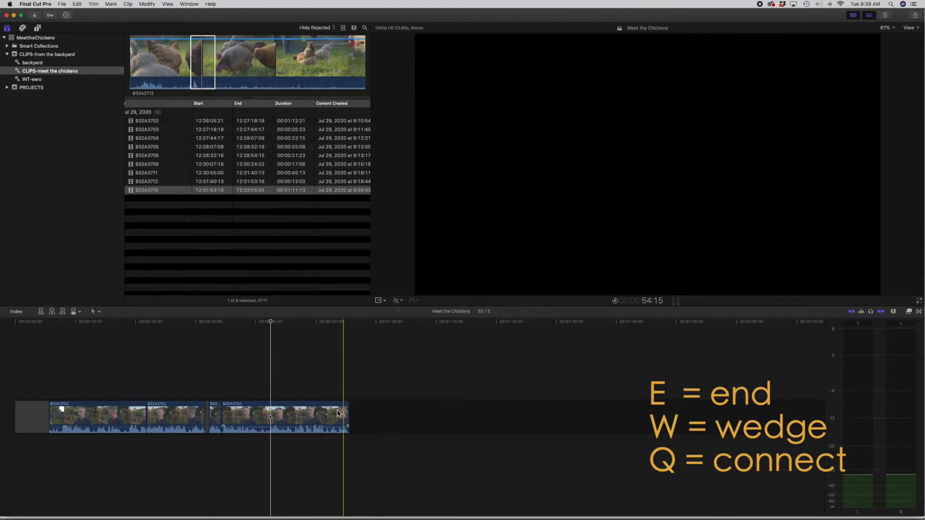
Step: Extend the selected range of clip B32A3713 to a duration of 24:17
left_click(206, 68)
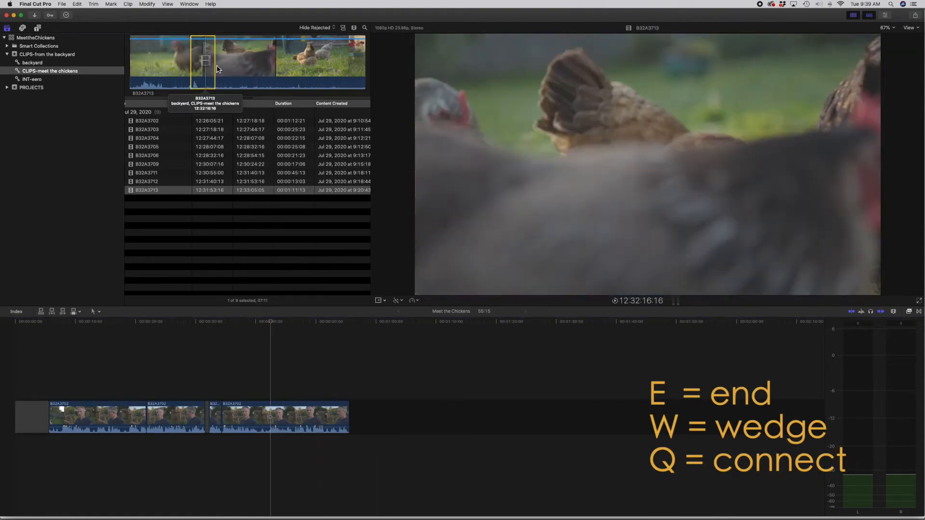
left_click_drag(266, 73, 272, 72)
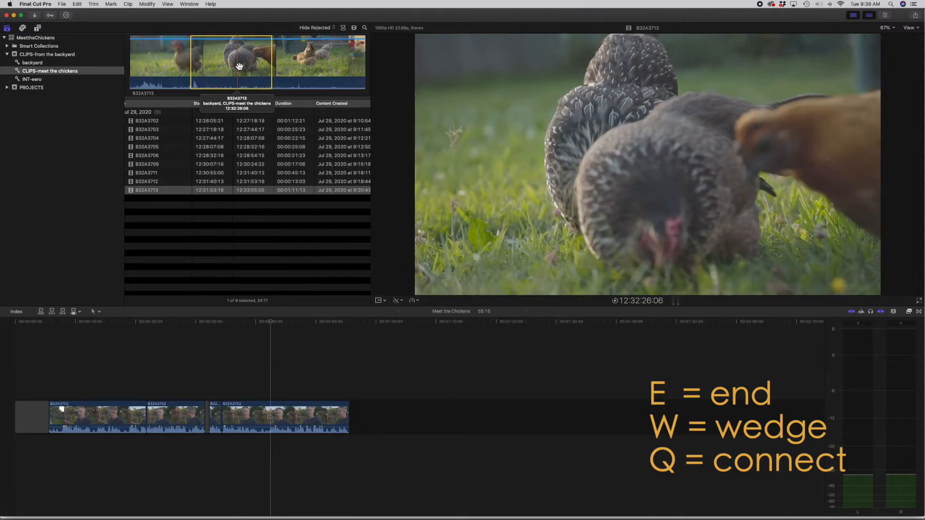
Step: Append the selected B32A3713 range to the end of the storyline and delete the appended clip
key("e")
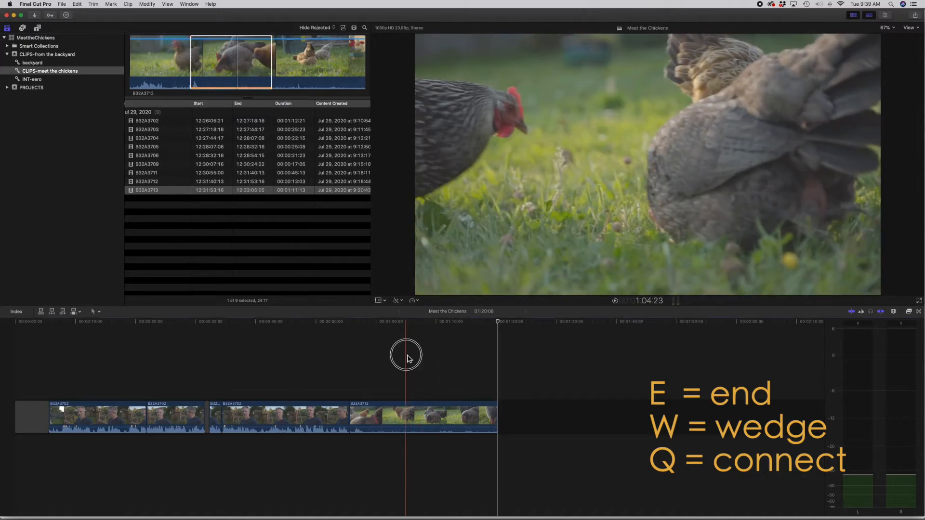
left_click_drag(407, 356, 420, 519)
key("Delete")
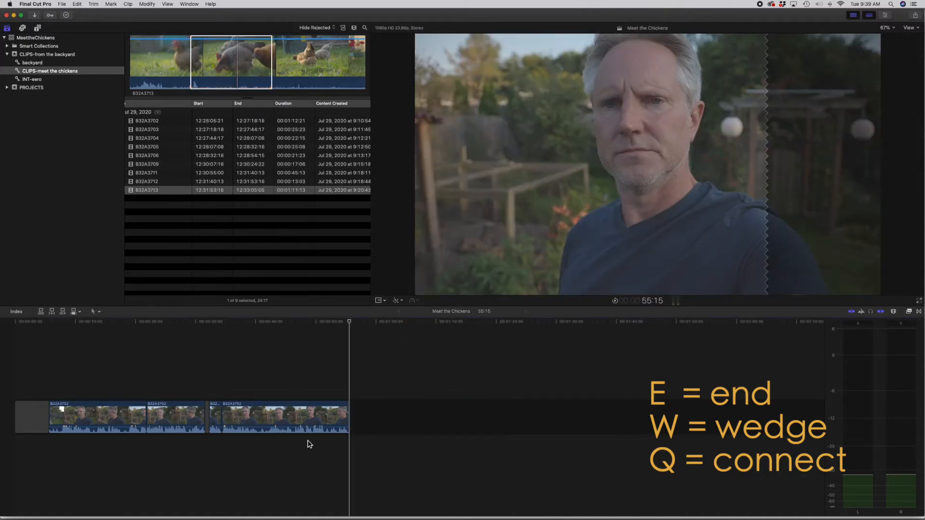
Step: Place the selected B32A3713 range between the first two interview segments at 21:21 and undo the insertion
left_click(148, 326)
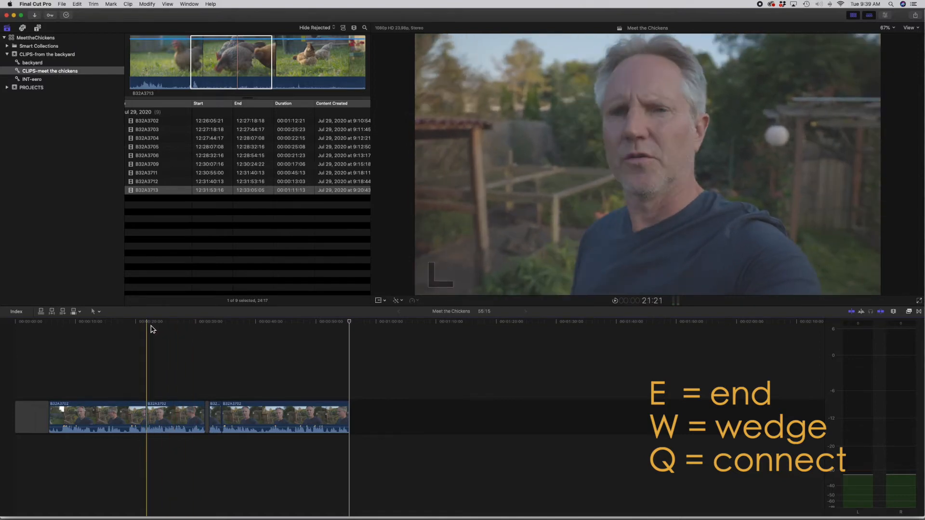
mouse_move(147, 326)
left_mouse_down()
mouse_move(176, 326)
mouse_move(128, 326)
mouse_move(149, 329)
left_mouse_up()
key("l")
left_click(226, 58)
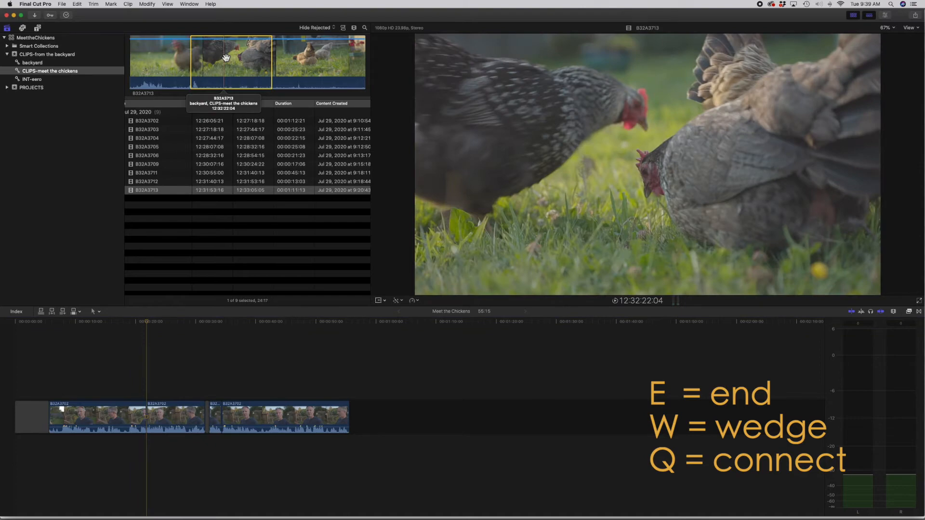
left_click_drag(226, 58, 147, 420)
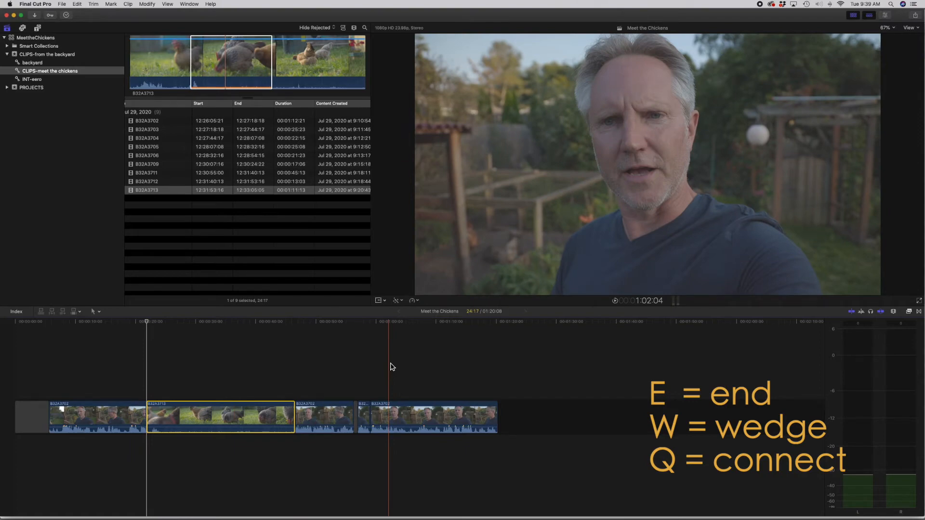
key("super+z")
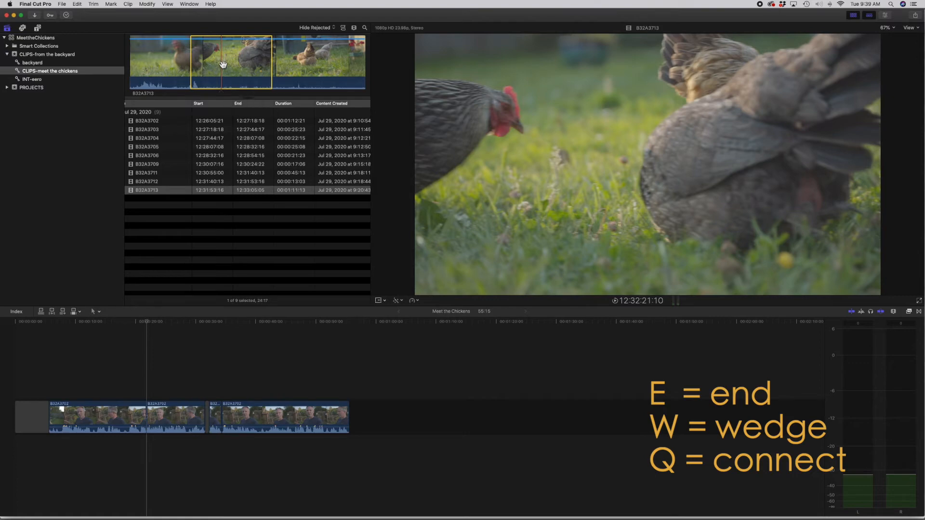
Step: Insert the selected B32A3713 range at the playhead between the first two interview segments and delete it
key("w")
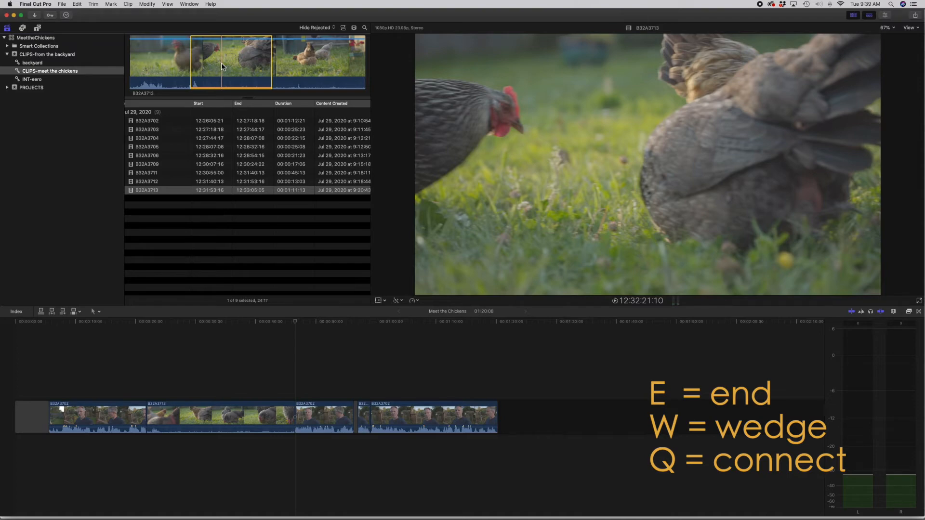
left_click_drag(221, 363, 221, 490)
key("Delete")
Step: Position the playhead on the 21:21 cut, repeat the insert edit with the B32A3713 range, and remove the inserted clip
left_click(147, 323)
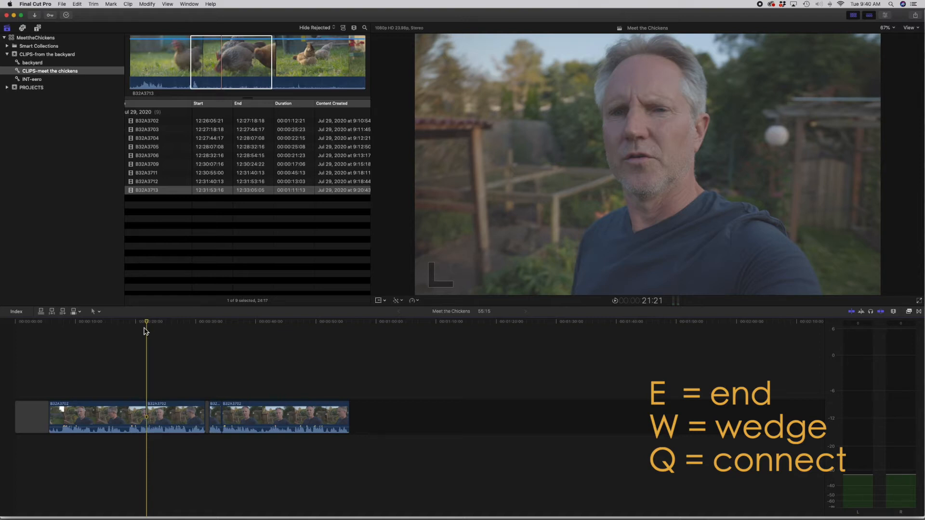
left_click(231, 57)
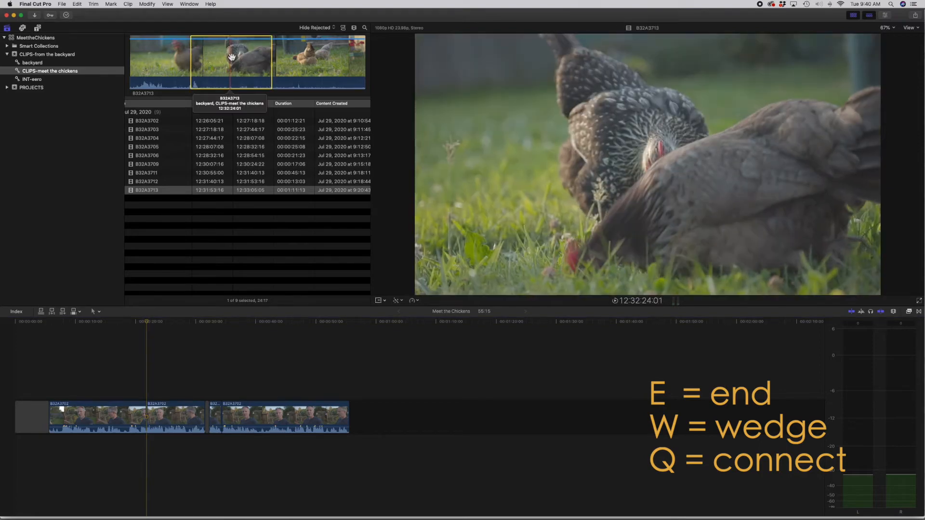
key("w")
left_click(206, 398)
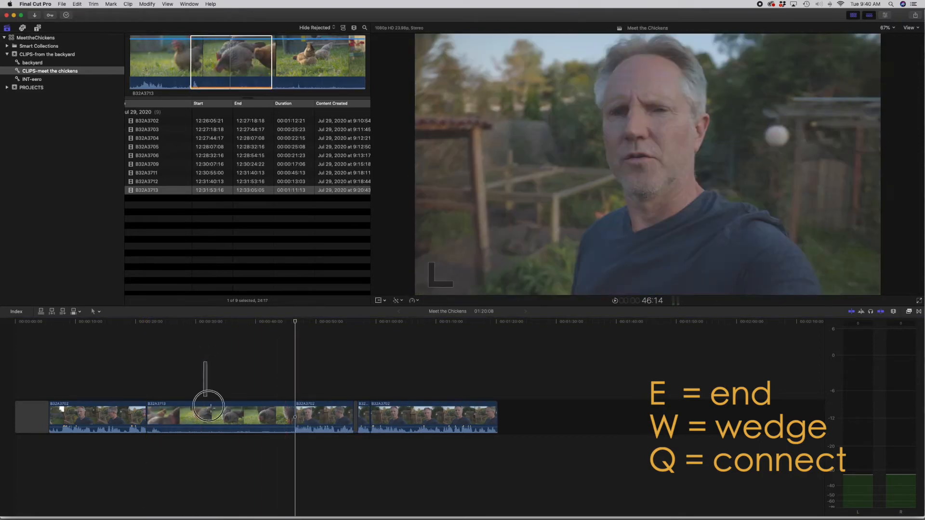
key("Delete")
Step: Position the playhead at 14:10 and connect the selected B32A3713 range above the primary storyline there
left_click(176, 323)
left_click(150, 323)
key("l")
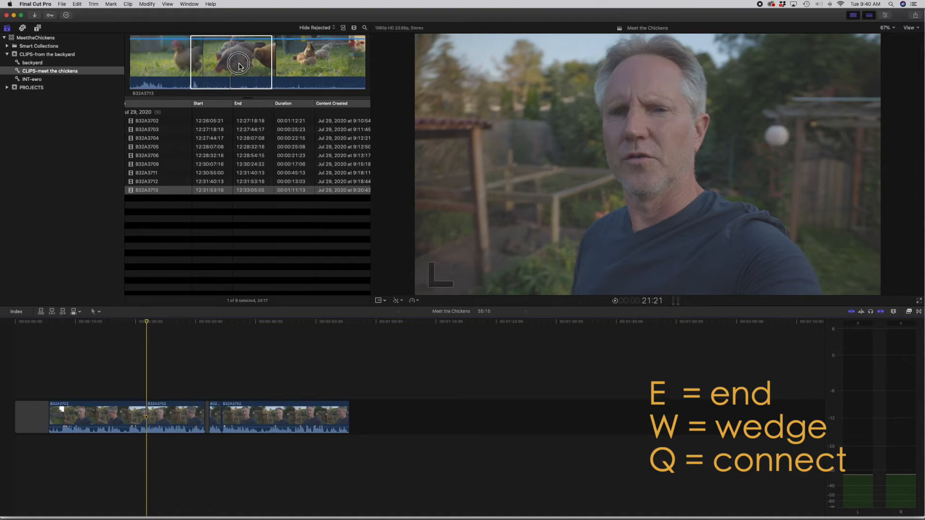
left_click(173, 327)
left_click(103, 326)
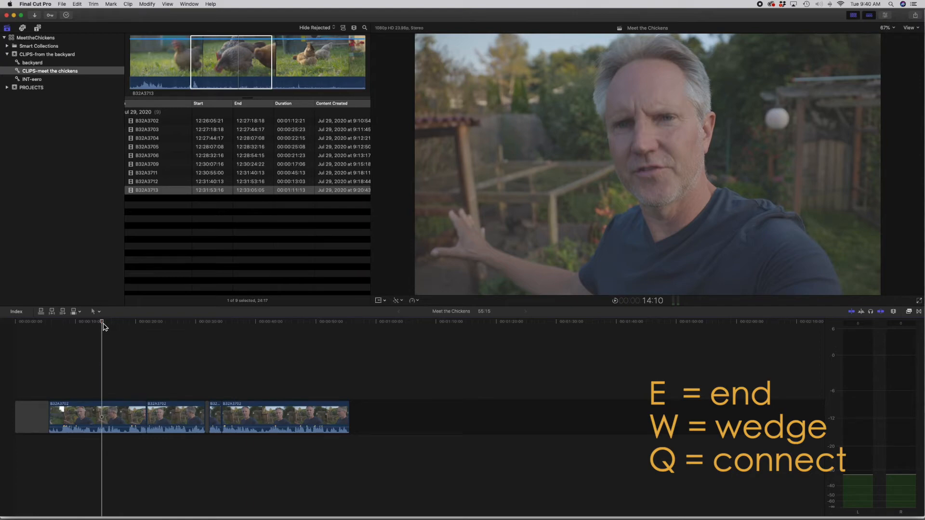
key("q")
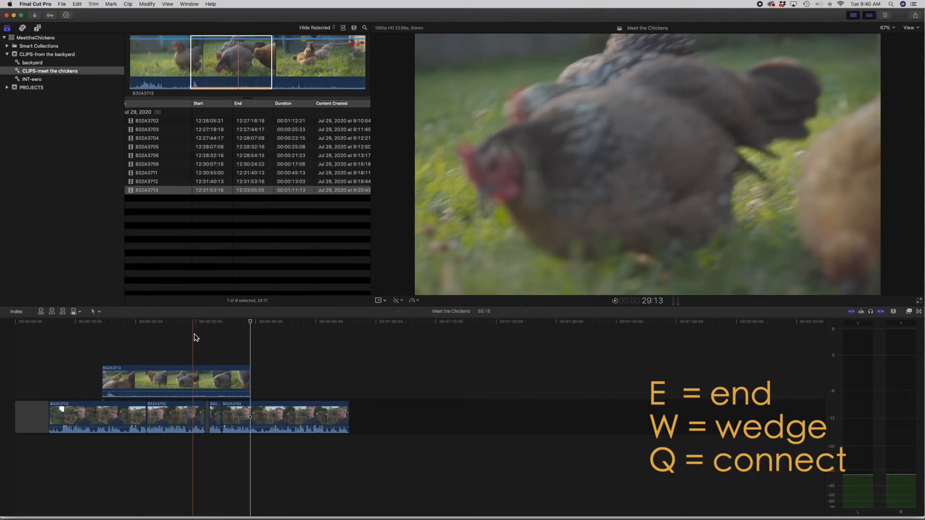
Step: Trim the end of the connected B32A3713 clip to 11:01 and move the clip 5:01 earlier above the first interview segment
left_click_drag(250, 380, 167, 381)
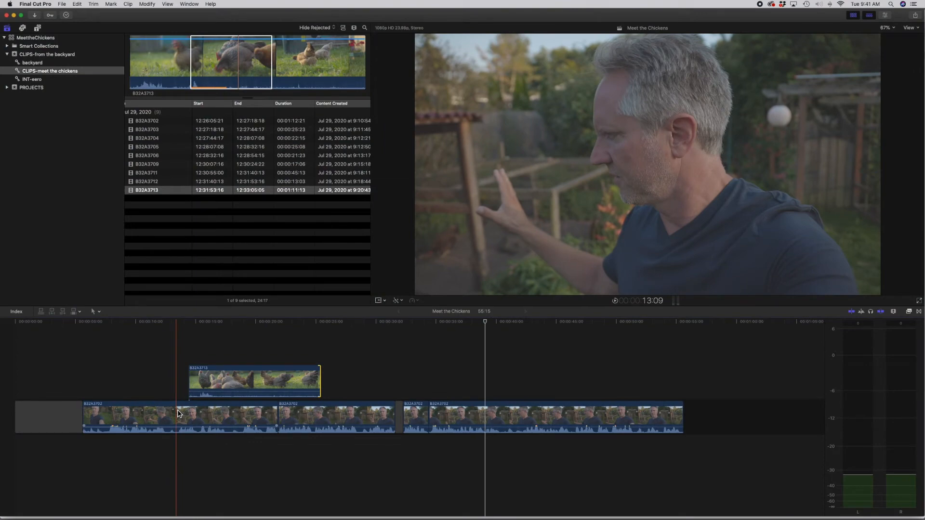
left_click_drag(230, 380, 170, 357)
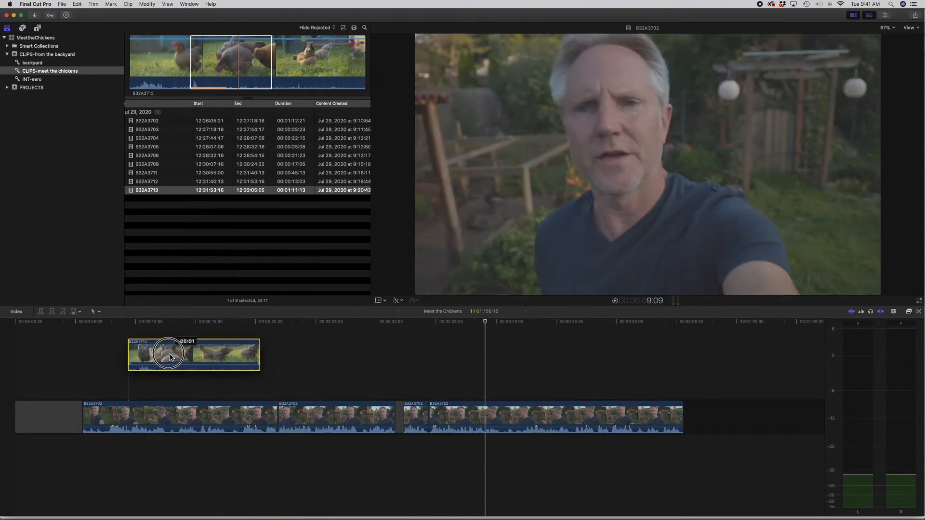
Step: Move the first interview segment with its connected chicken clip to the end of the storyline and back to the front
left_click_drag(170, 358, 793, 415)
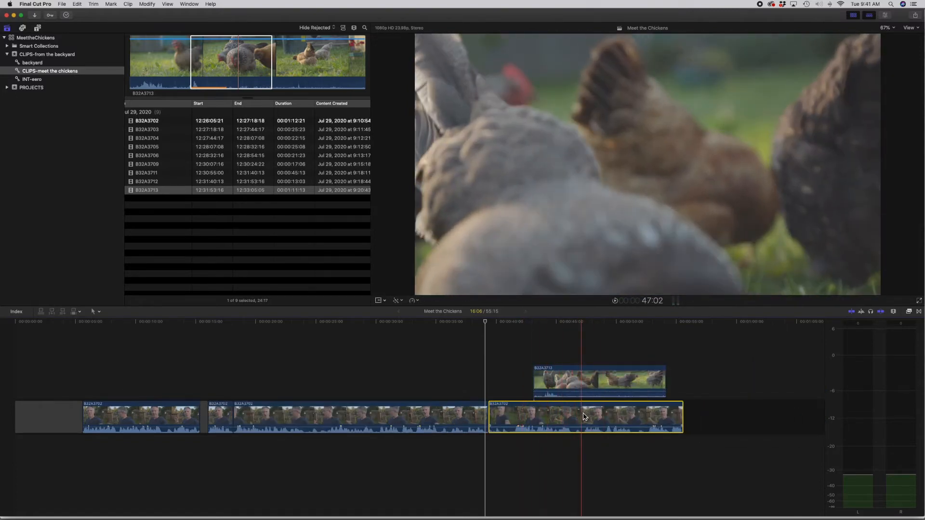
left_click_drag(584, 417, 178, 418)
Step: Reattach the connected B32A3713 clip above the second interview segment, move that segment ahead of the first one, and undo the segment move
left_click(177, 378)
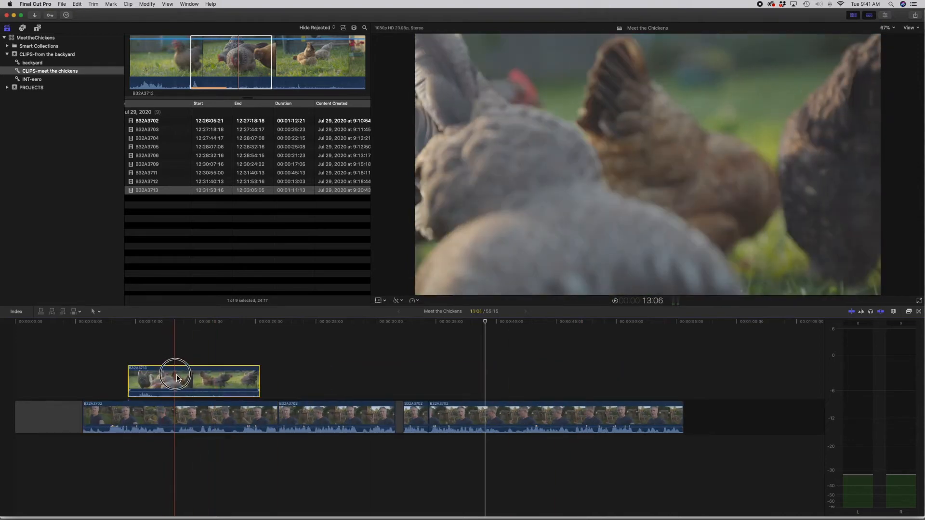
left_click_drag(178, 378, 369, 359)
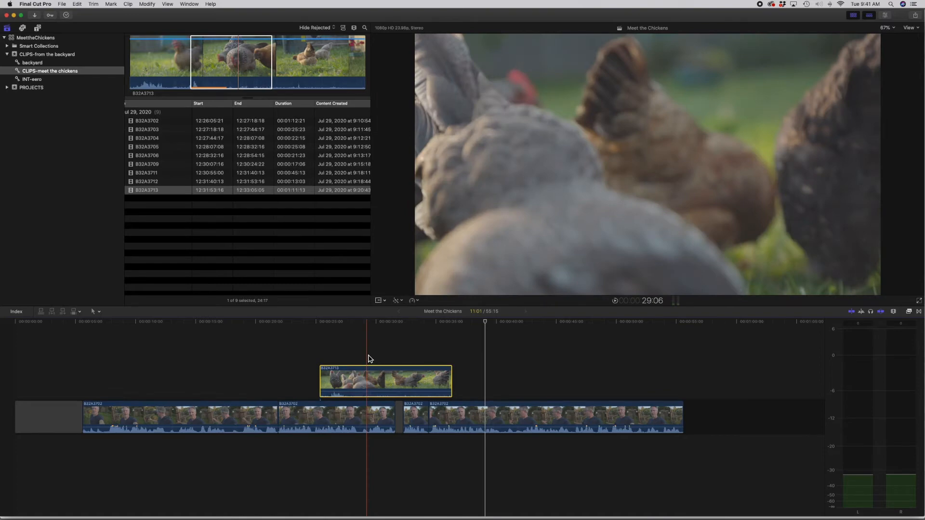
left_click_drag(343, 418, 144, 420)
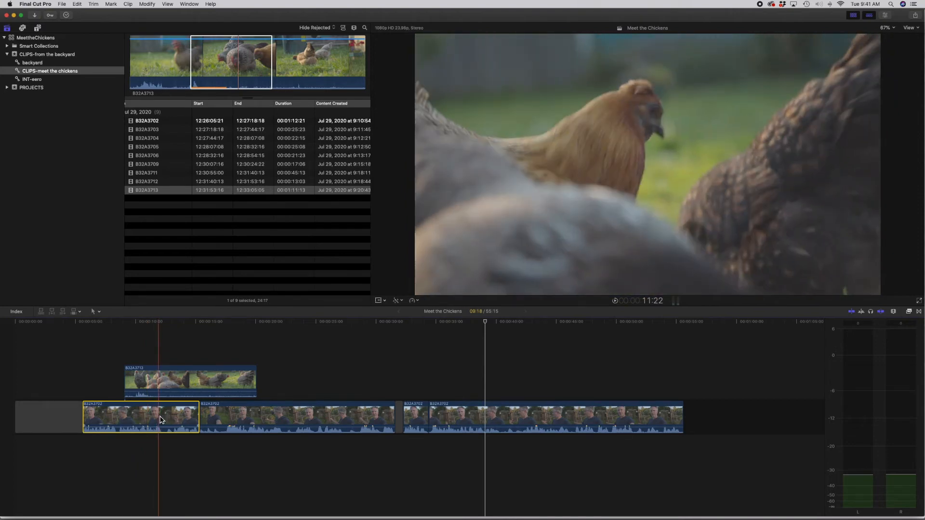
key("super+z")
Step: Trim about one second off the connected B32A3713 clip's end and connect a 1:22 range of B32A3709 above its start
mouse_move(452, 384)
left_mouse_down()
mouse_move(406, 383)
mouse_move(439, 379)
left_mouse_up()
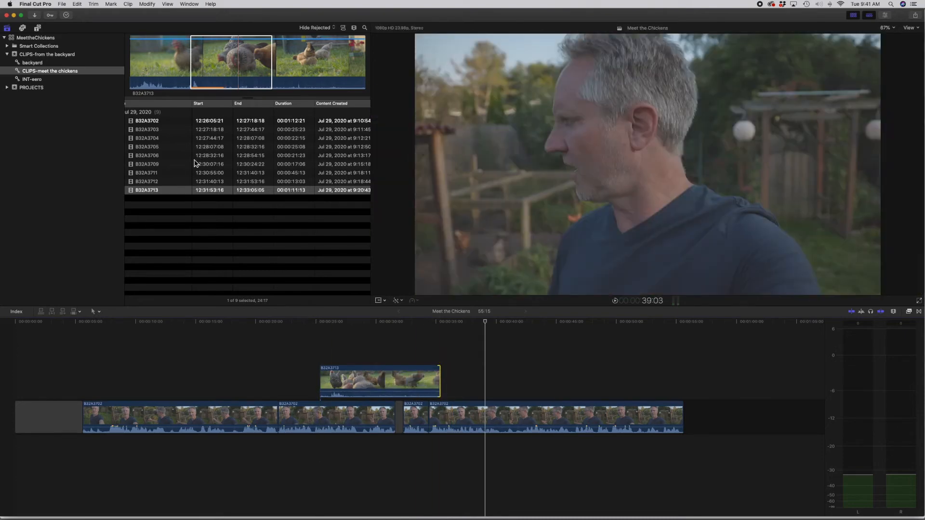
left_click(200, 163)
left_click(196, 68)
left_click_drag(150, 66, 176, 66)
left_click_drag(161, 63, 326, 344)
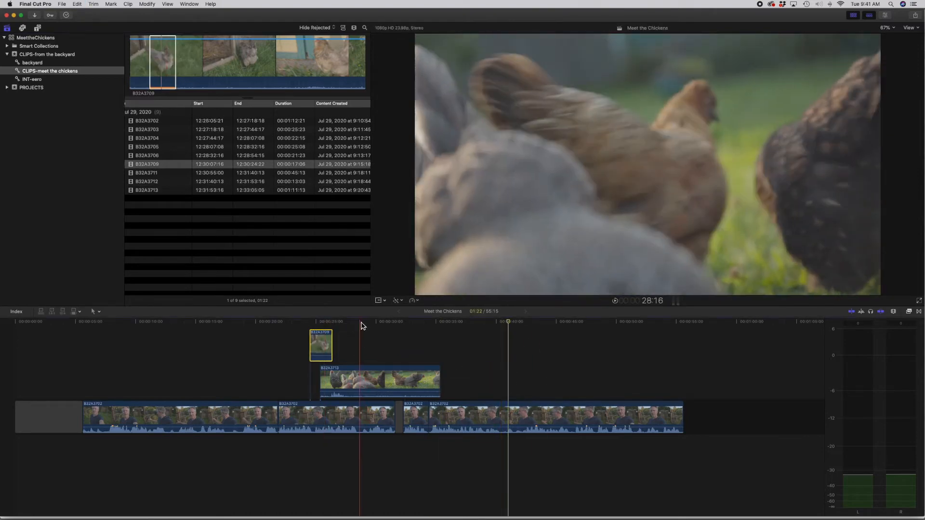
Step: Connect a 3:14 range of B32A3712 above the stacked chicken clips at 28:16
left_click(224, 166)
left_click(232, 182)
left_click_drag(229, 74, 294, 73)
key("q")
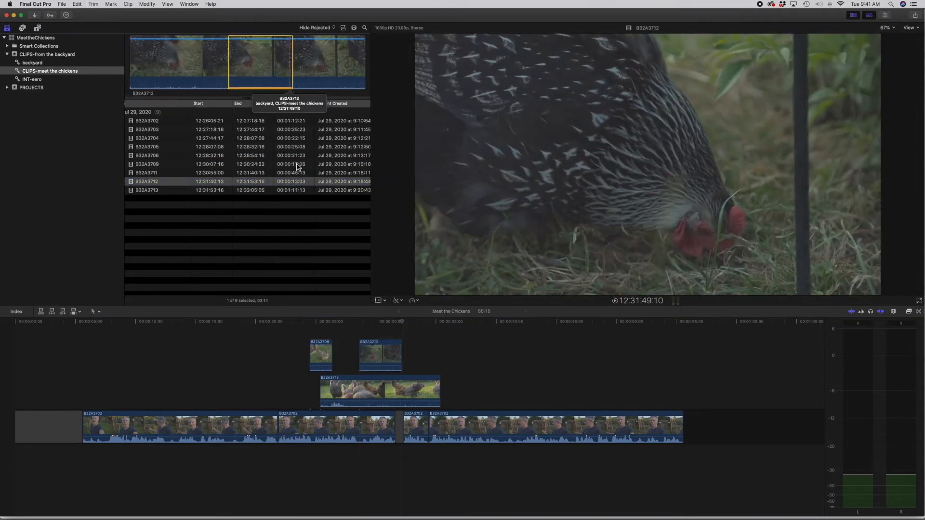
Step: Connect a 12:12 range of B32A3713 on top of the stack at 25:22 and play the stacked clips
left_click(326, 323)
left_click(244, 190)
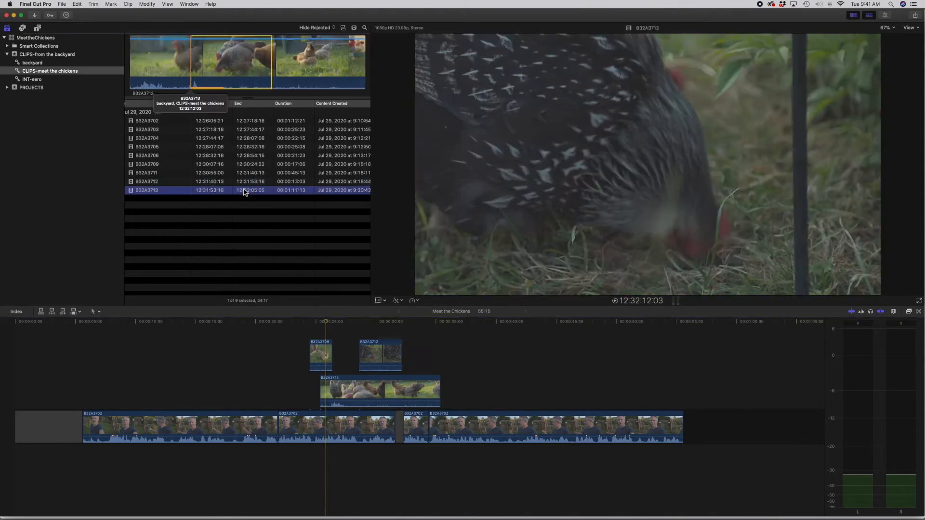
left_click_drag(301, 76, 342, 77)
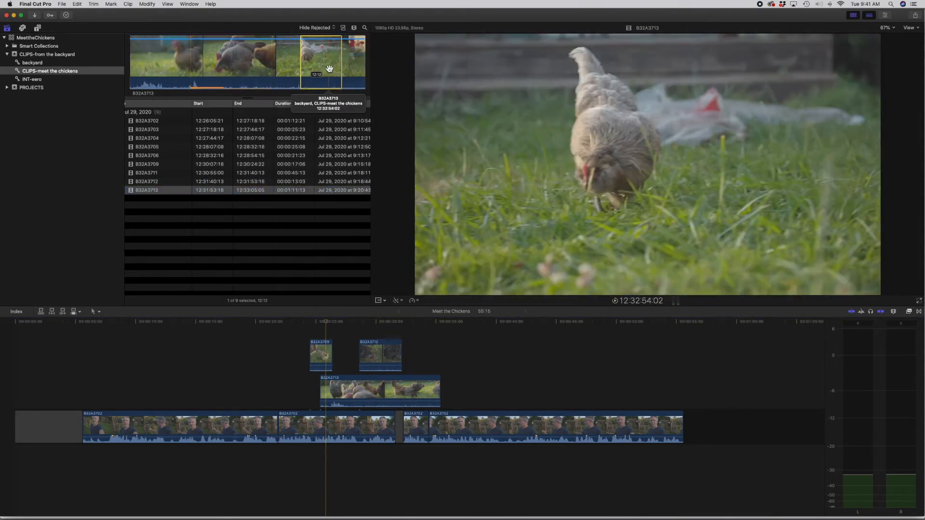
key("q")
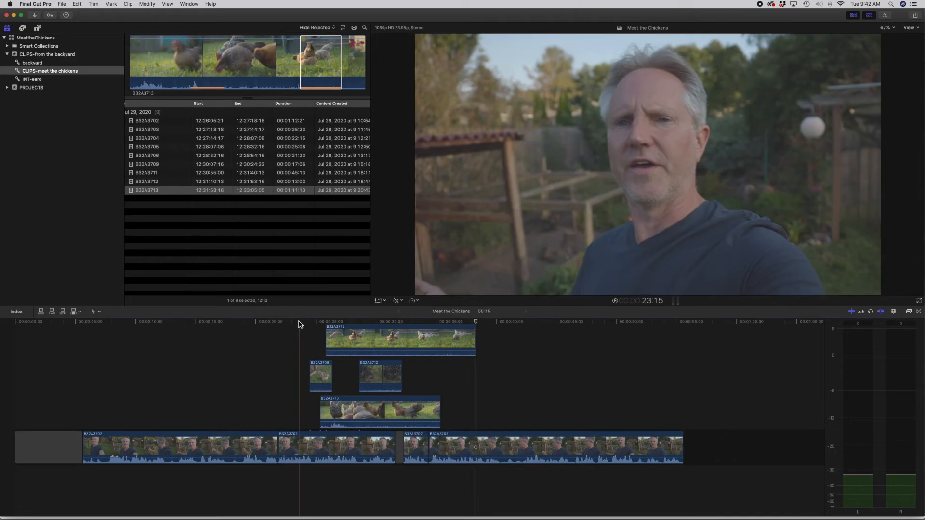
left_click(296, 325)
key("space")
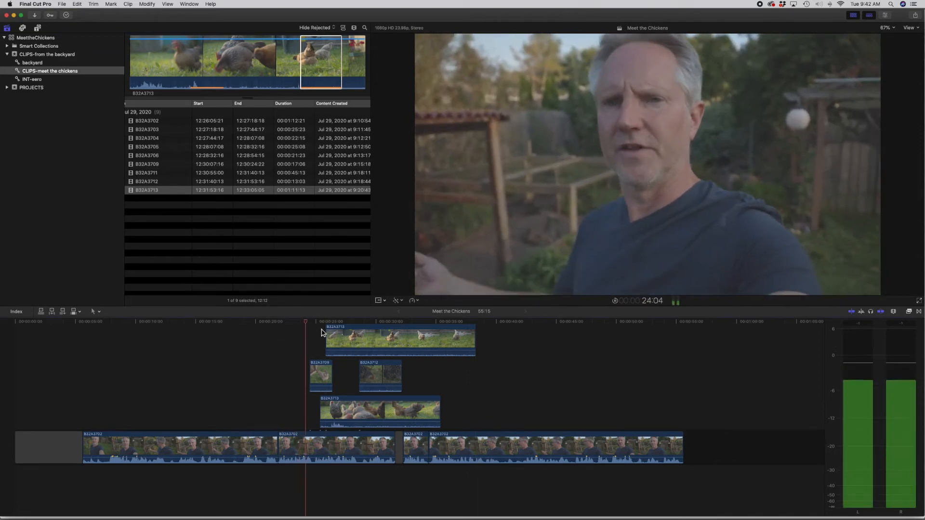
Step: Move the interview segment carrying the connected clips to the storyline's end and back to the front, repeat the move to the end, and undo it
left_click_drag(334, 447, 706, 455)
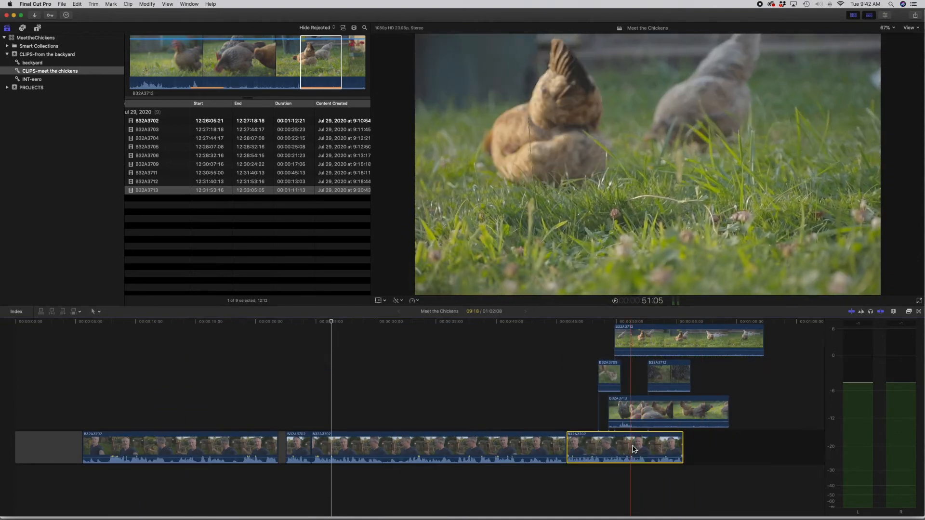
left_click_drag(633, 450, 106, 457)
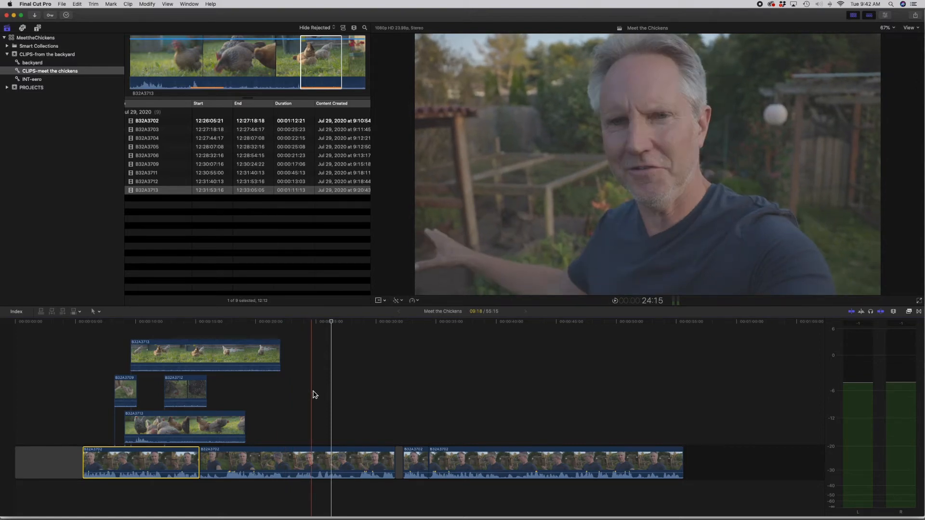
scroll(381, 420, "right", 2)
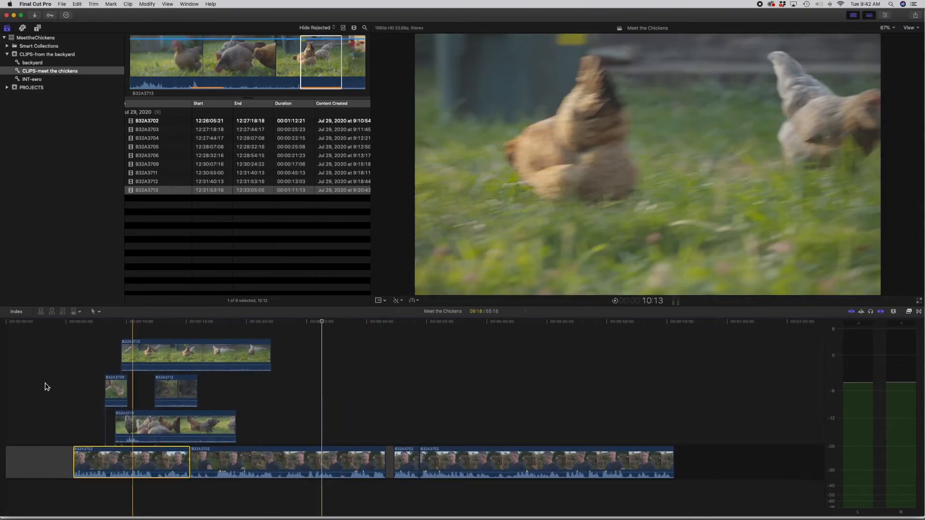
left_click_drag(133, 465, 723, 475)
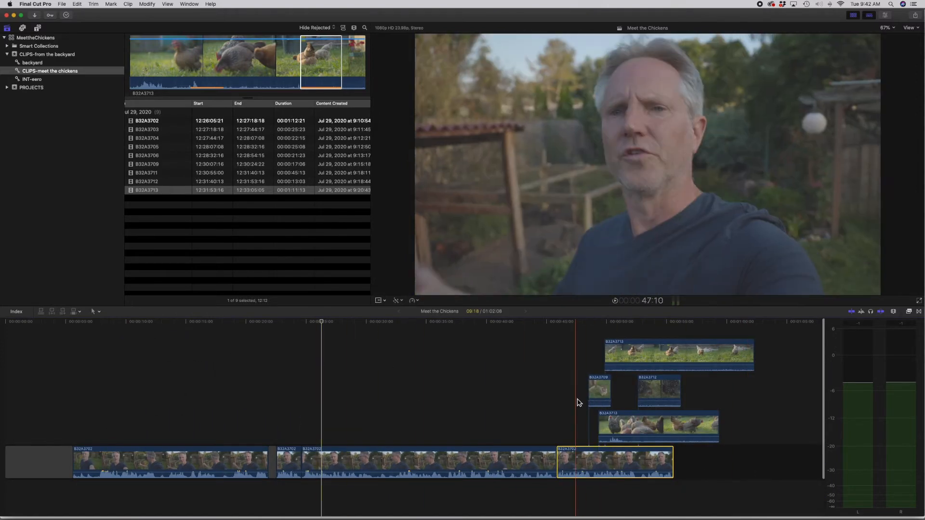
key("super+z")
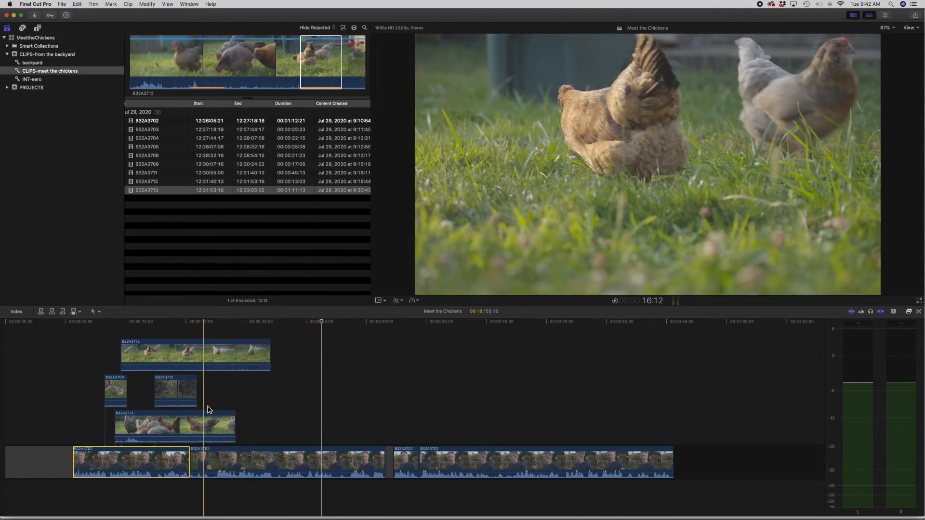
Step: Reattach the 12:12 B32A3713 clip above the last interview segment and try rearranging the interview segments in the storyline
left_click(154, 357)
left_click_drag(154, 357, 516, 424)
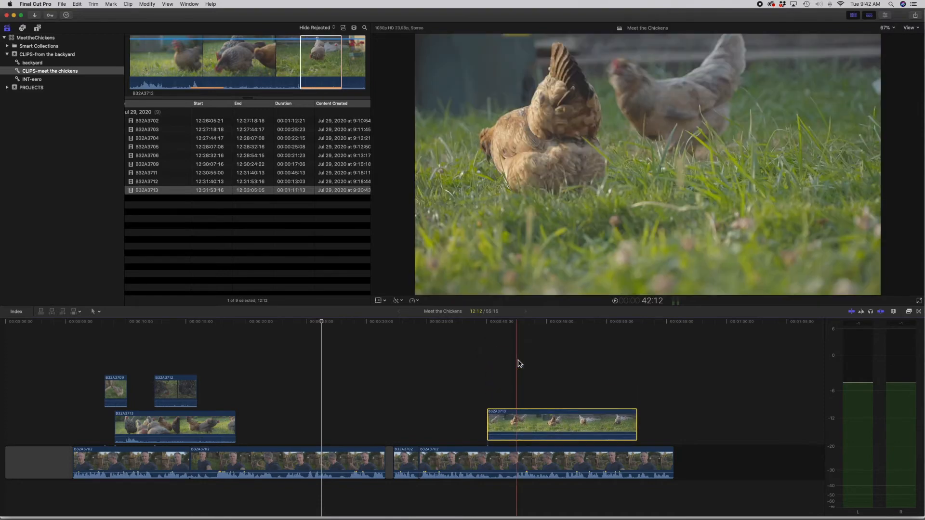
left_click_drag(513, 459, 634, 461)
mouse_move(148, 462)
left_mouse_down()
mouse_move(78, 436)
mouse_move(147, 444)
mouse_move(148, 453)
mouse_move(124, 398)
mouse_move(144, 422)
mouse_move(146, 461)
left_mouse_up()
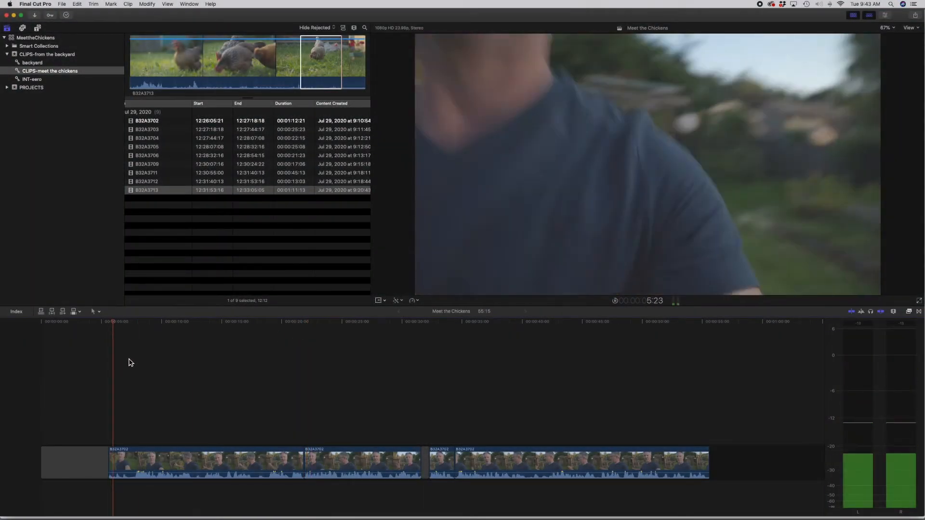
Step: Trim about two seconds off the start of the first interview segment and play the new opening
left_click(132, 323)
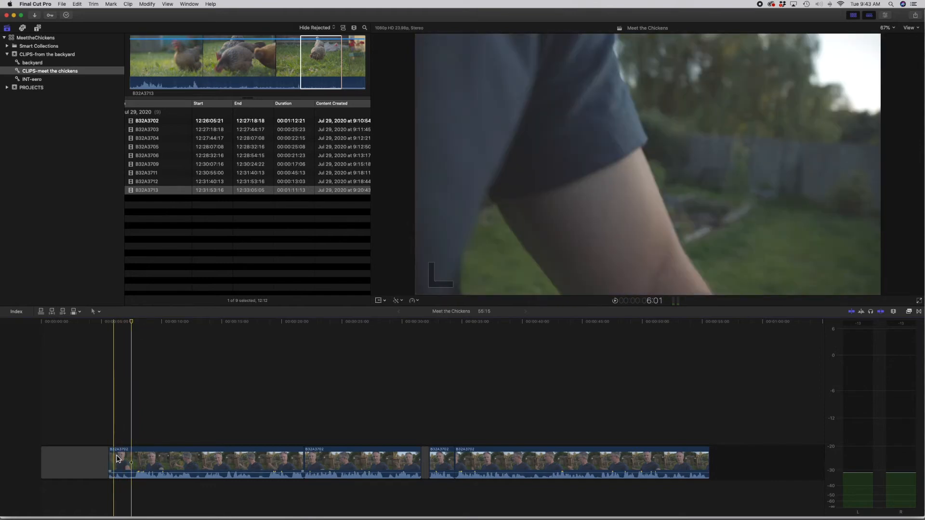
left_click_drag(115, 458, 135, 460)
key("space")
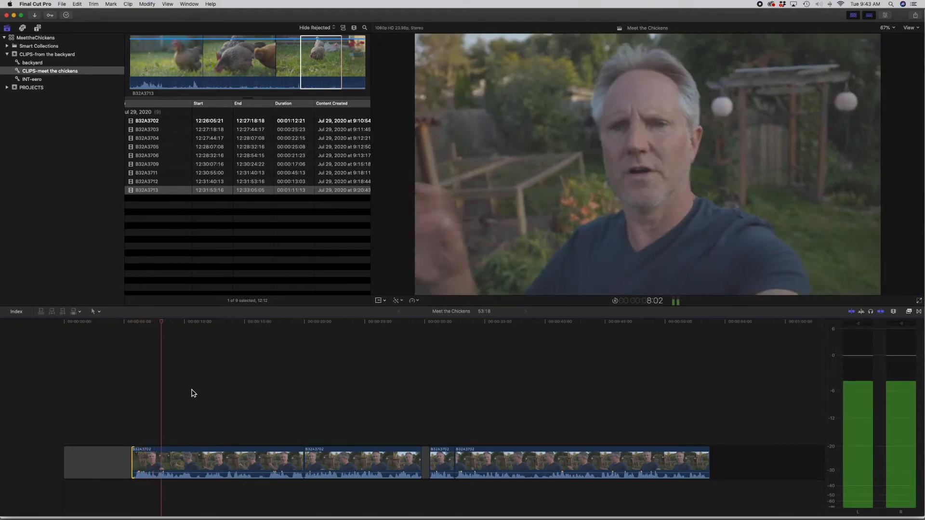
key("space")
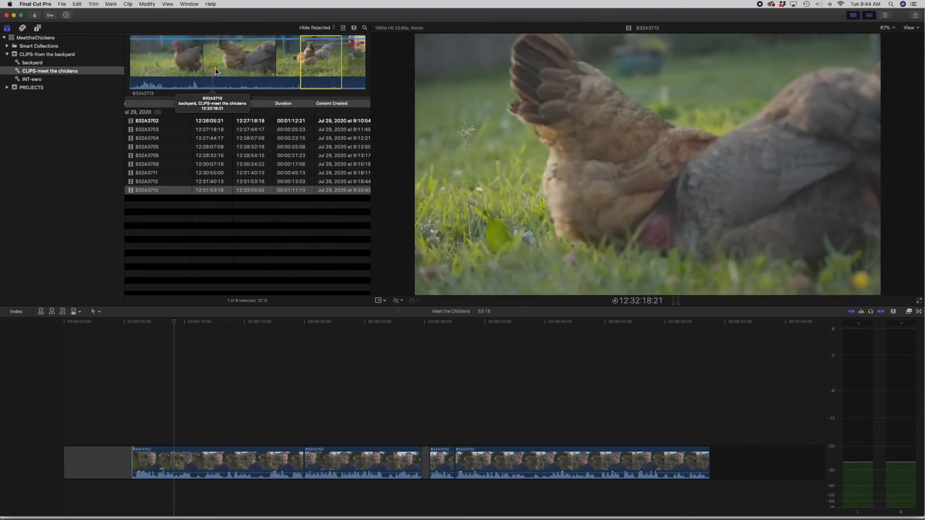
Step: Connect a 5:02 range of B32A3713 across the opening gap and first interview segment, and trim its end to about 2.5 seconds
left_click_drag(226, 70, 117, 431)
left_click(104, 330)
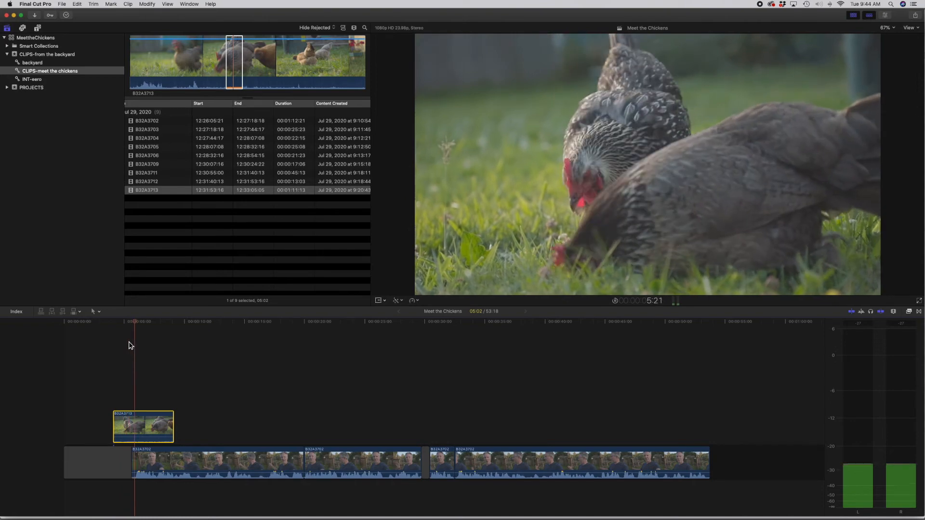
left_click_drag(174, 428, 144, 427)
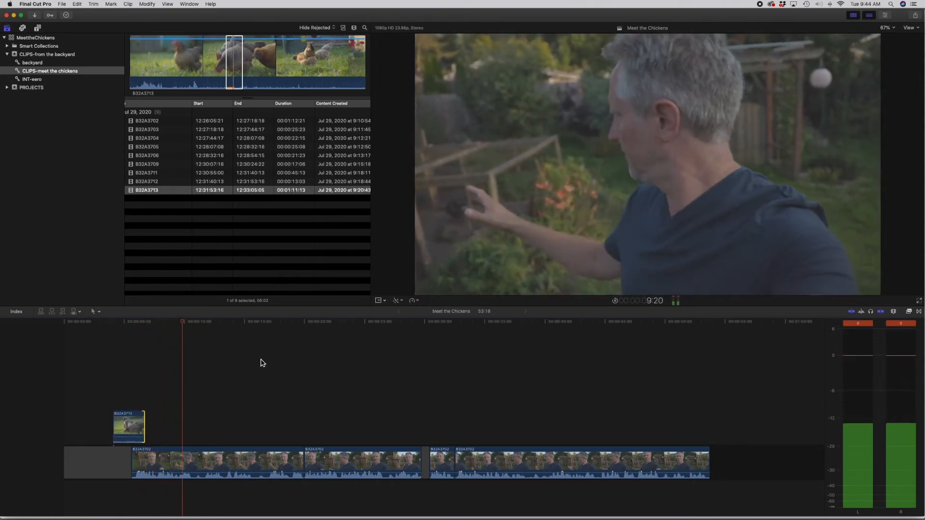
key("space")
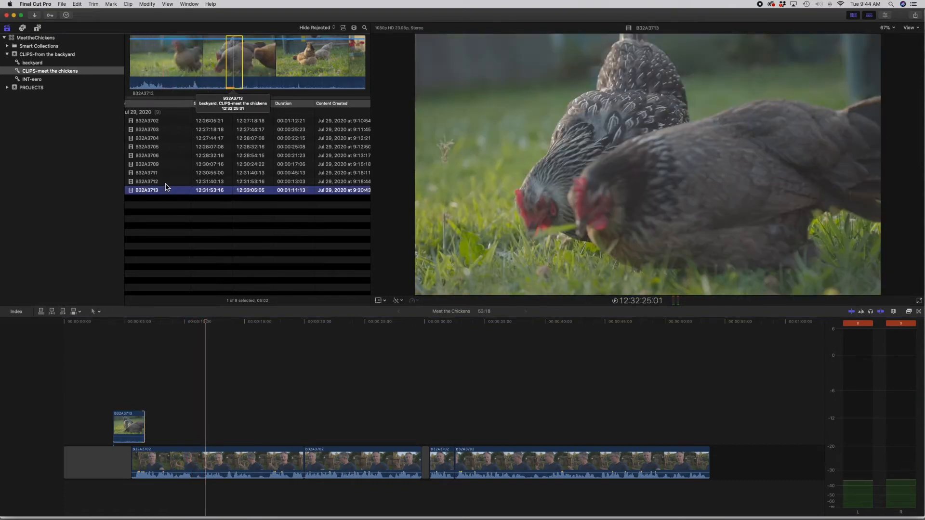
Step: Mark a 6:02 range in B32A3704 and connect it above the first interview segment at the playhead
left_click(166, 183)
left_click(180, 173)
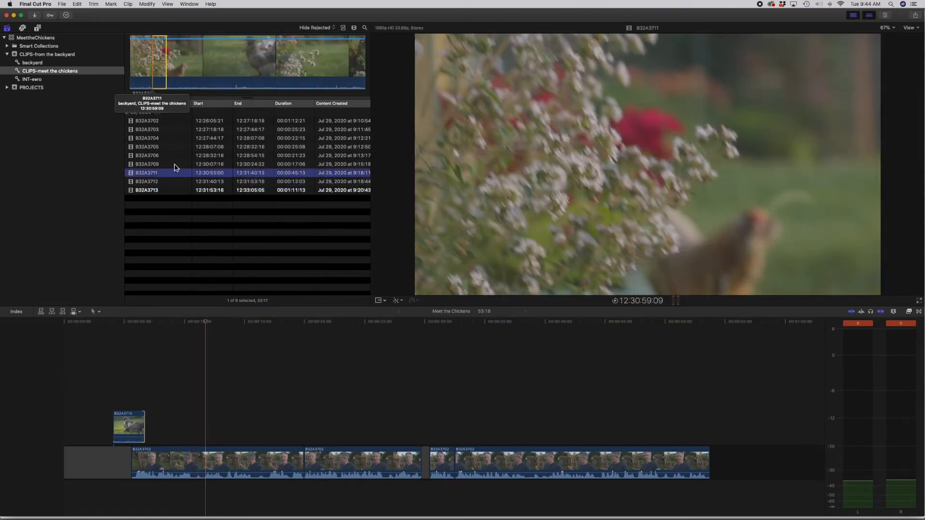
left_click(174, 165)
left_click(172, 148)
left_click(173, 138)
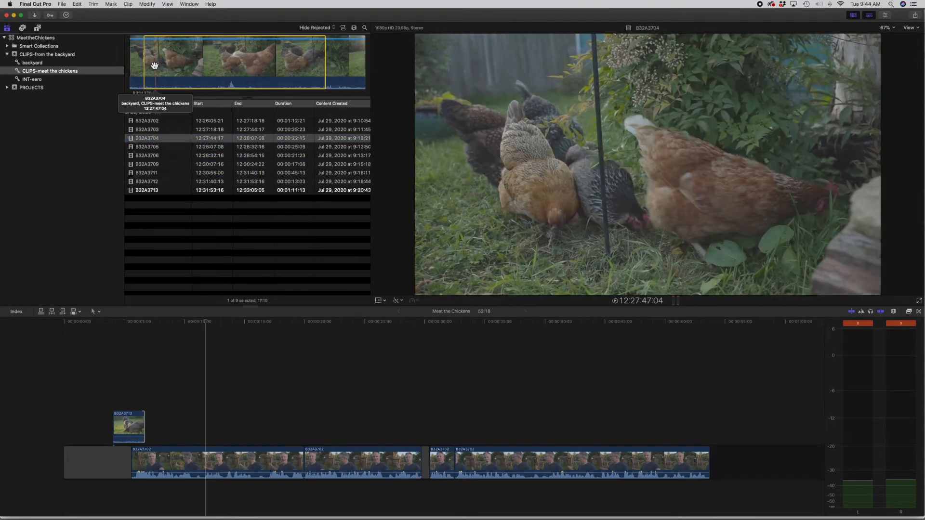
left_click(148, 66)
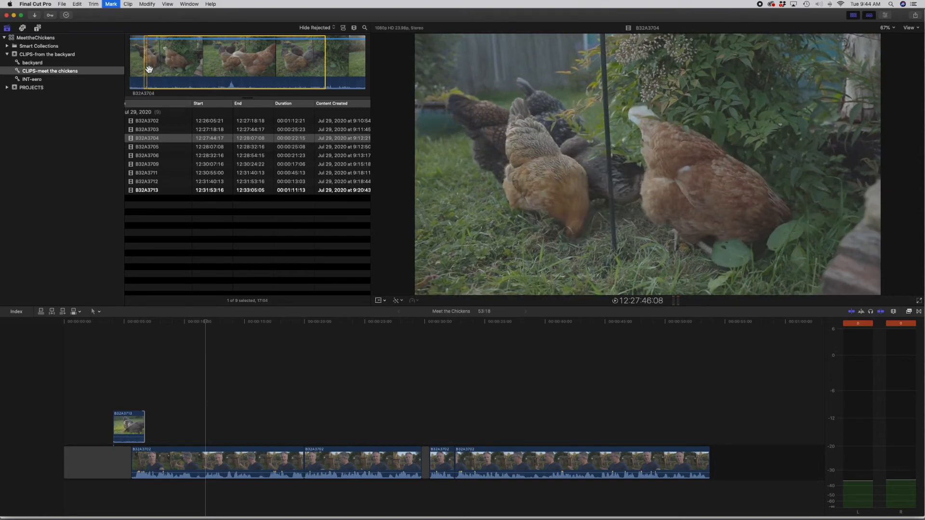
left_click(190, 68)
key("o")
left_click_drag(160, 68, 209, 421)
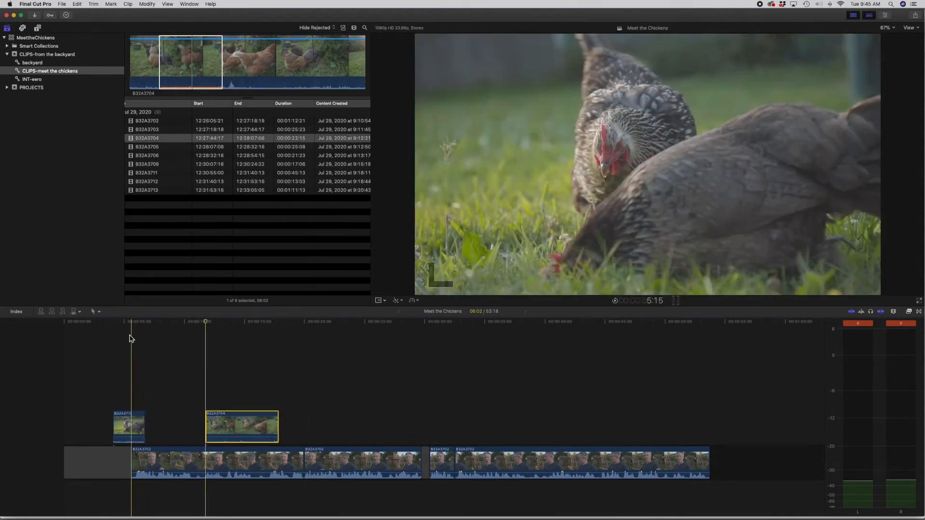
Step: Trim the end of the opening connected B32A3713 clip slightly shorter and play through both connected clips
key("space")
left_click_drag(145, 438, 144, 436)
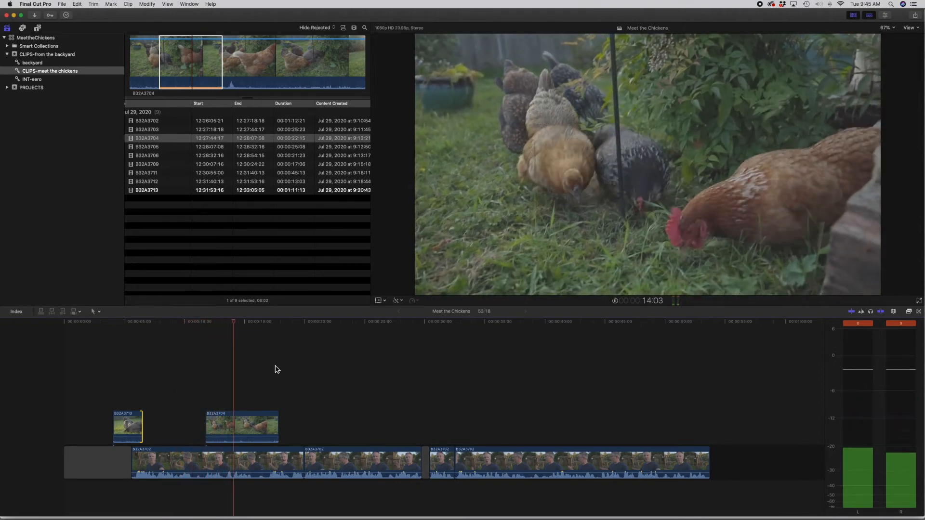
key("space")
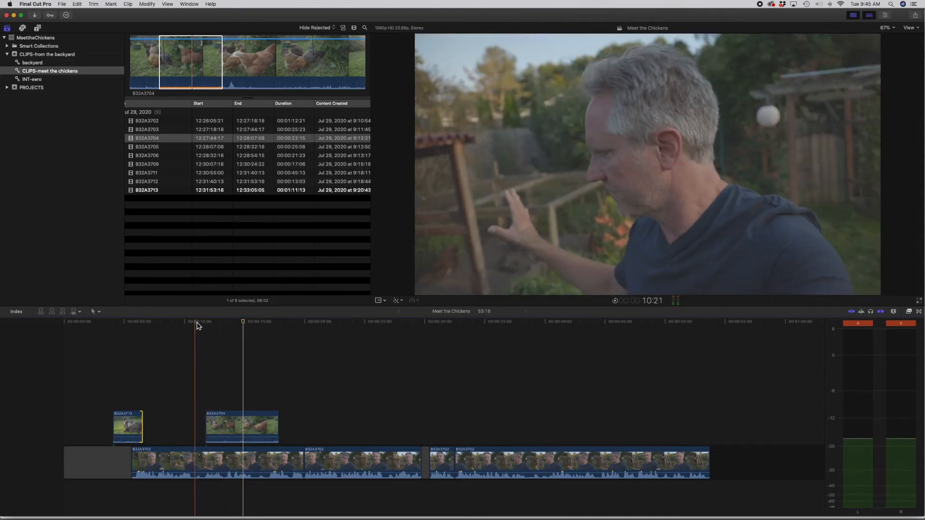
Step: Find the end of the spoken phrase under the B32A3704 clip and split the first interview segment at 13:09
key("super+equal")
key("space")
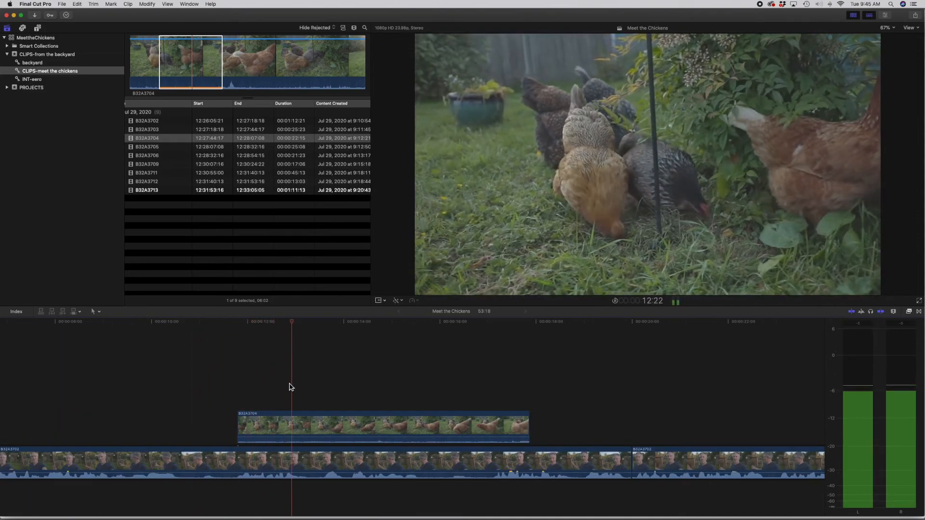
key("space")
left_click(315, 463)
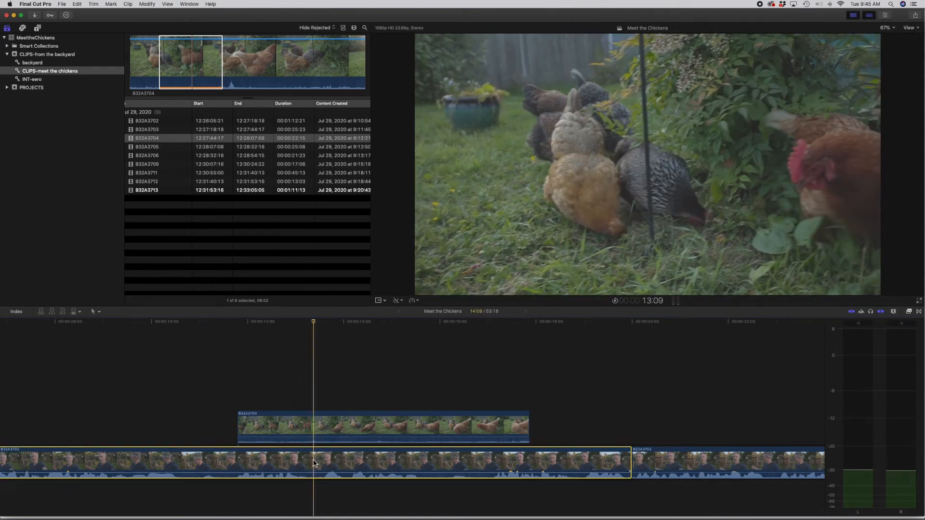
key("super+b")
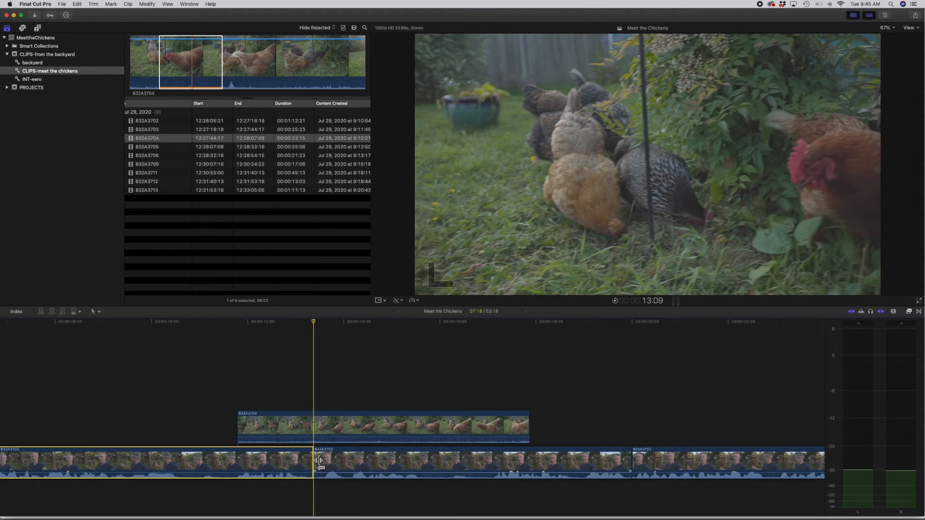
Step: Trim about 16 frames off the start of the interview segment after the 13:09 split and play through the cut
left_click(318, 461)
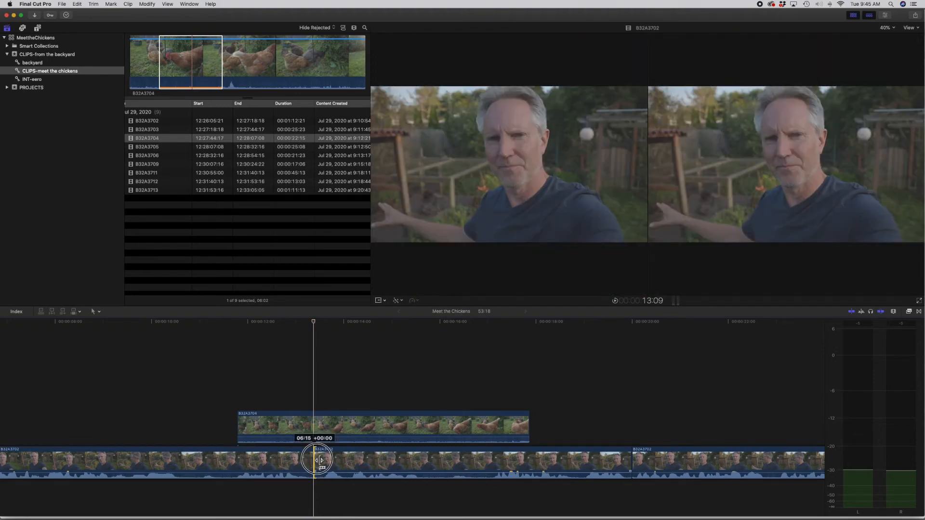
left_click_drag(321, 460, 350, 461)
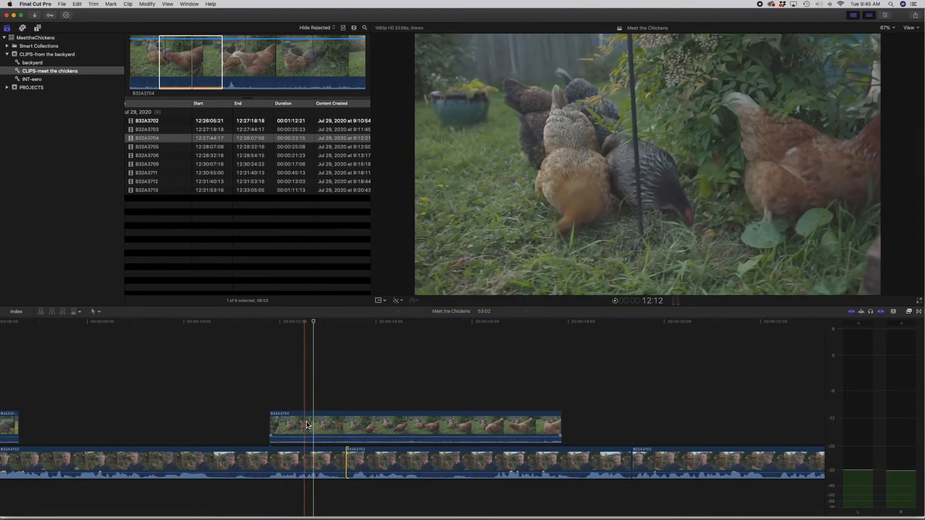
left_click(252, 337)
key("space")
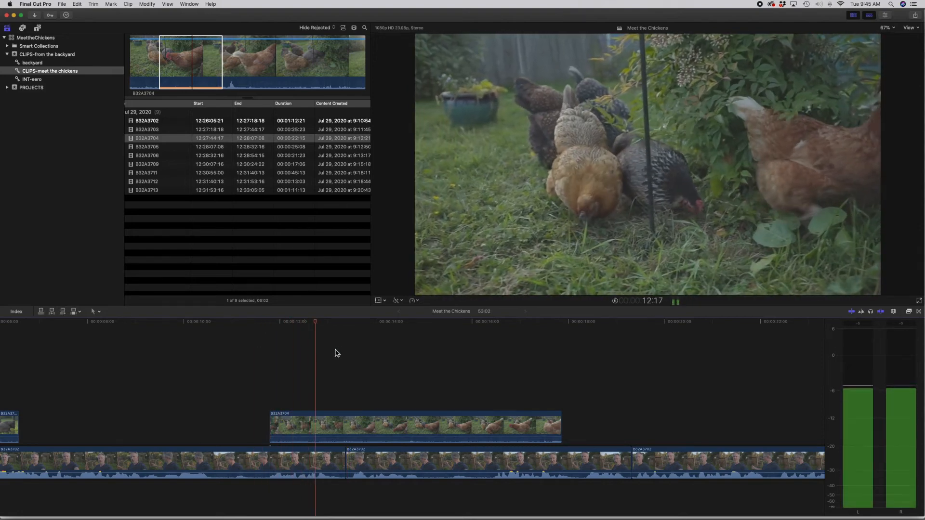
scroll(332, 353, "right", 5)
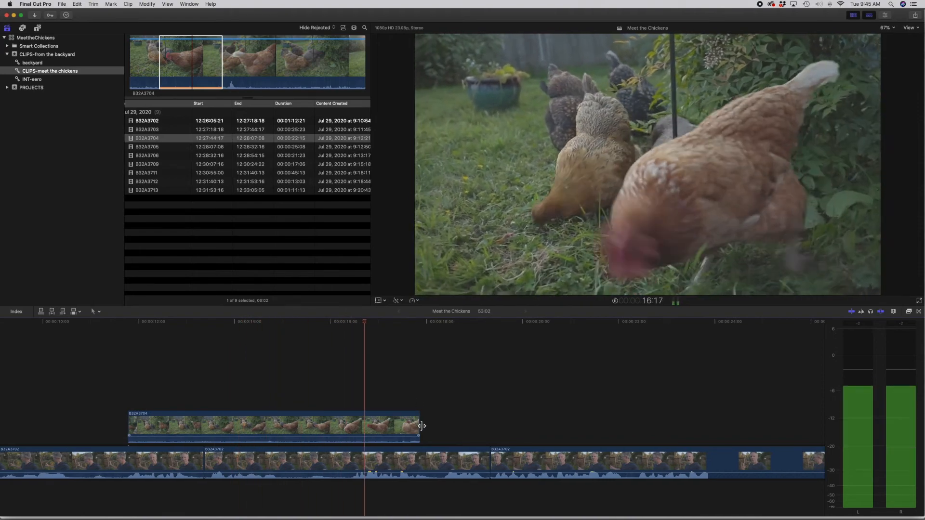
Step: Split the following interview segment at about 15:03 and trim roughly one second off the start of its second part
key("space")
key("s")
key("space")
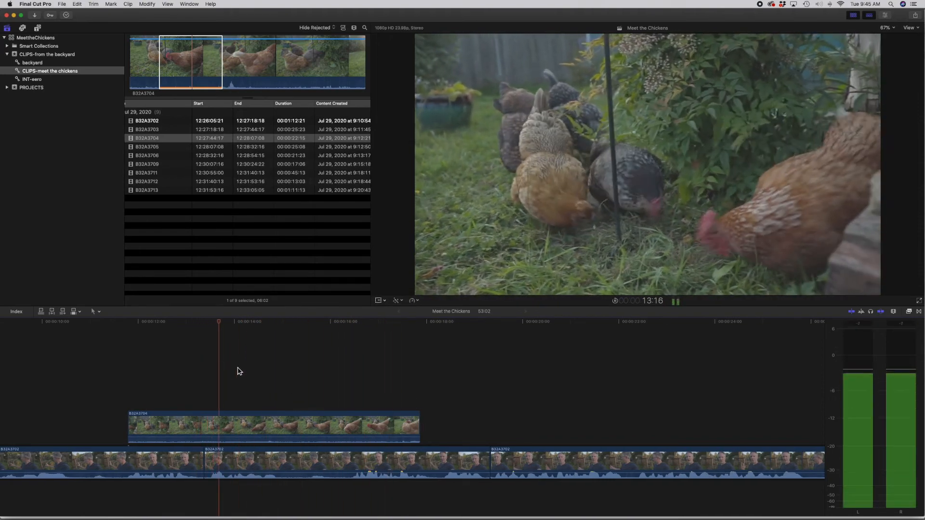
left_click(291, 464)
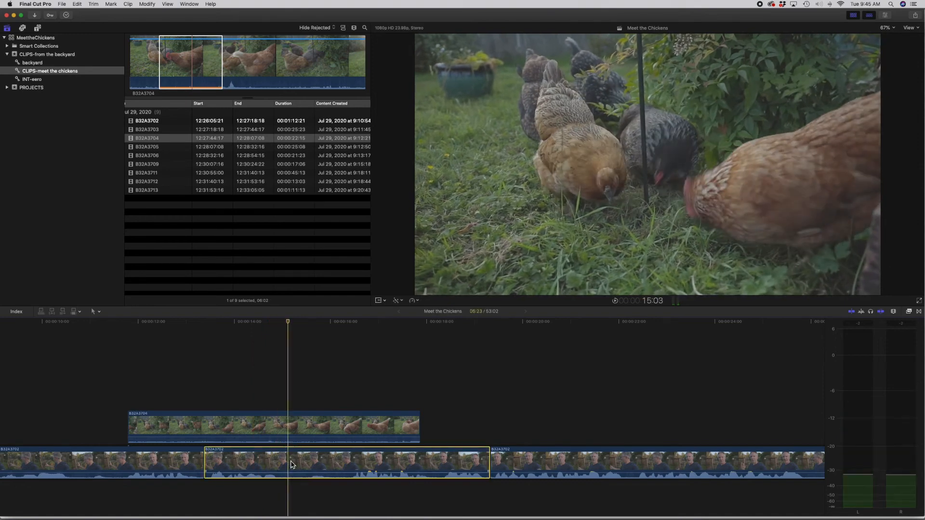
left_click_drag(291, 464, 344, 464)
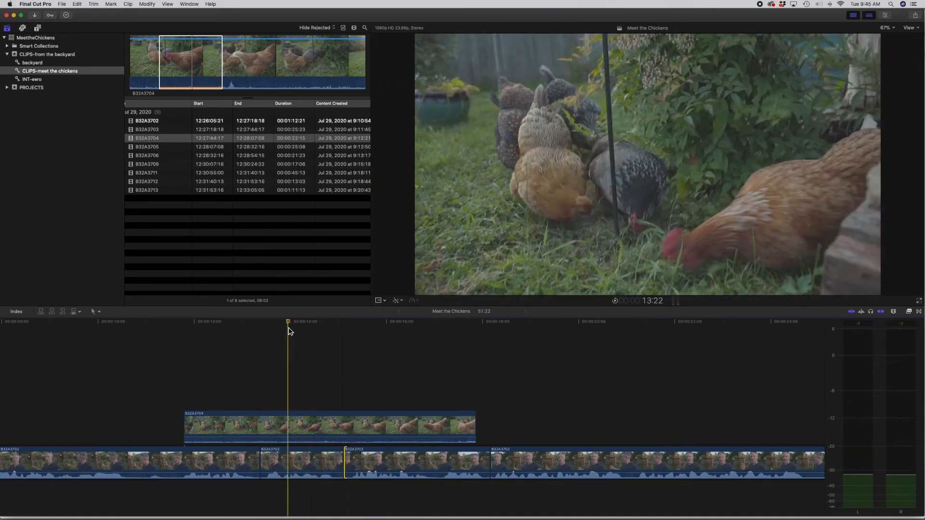
Step: Play through the new cut and trim the end of the connected B32A3704 clip to about 4.3 seconds
key("space")
scroll(289, 332, "right", 4)
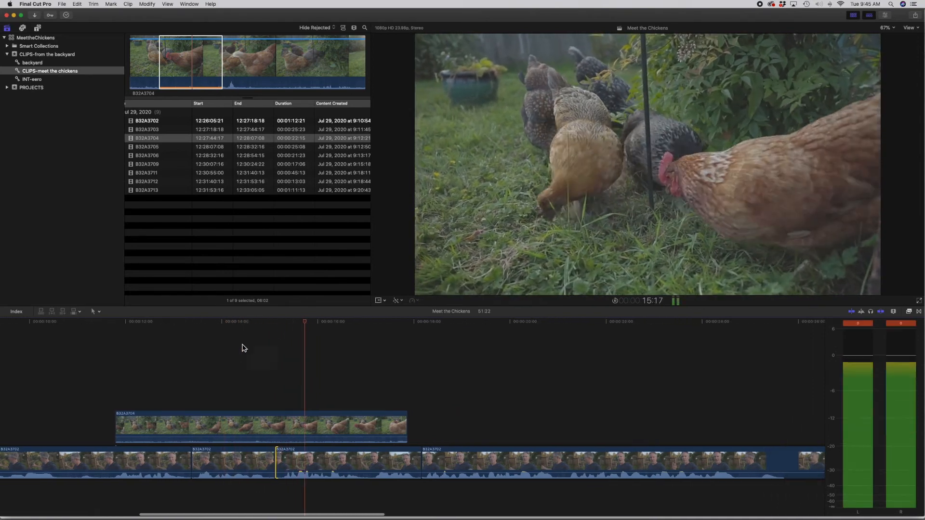
left_click_drag(388, 423, 302, 422)
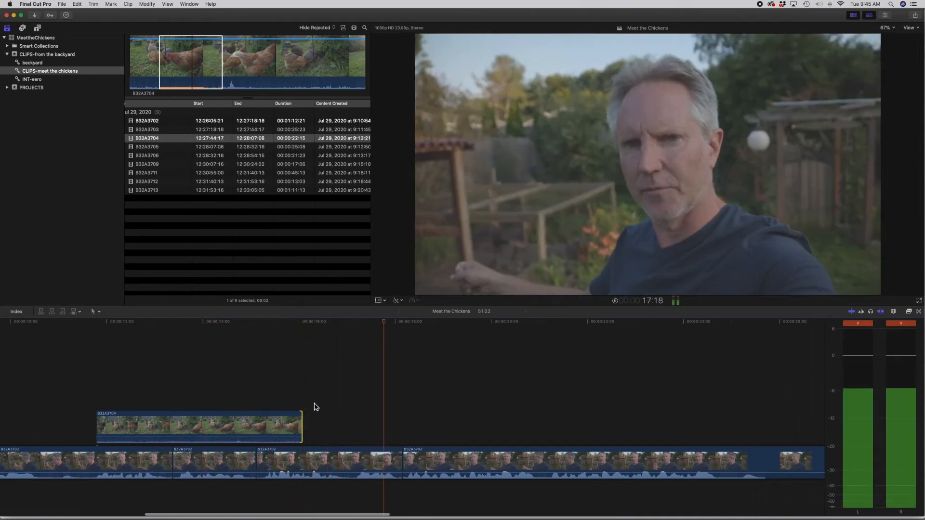
key("space")
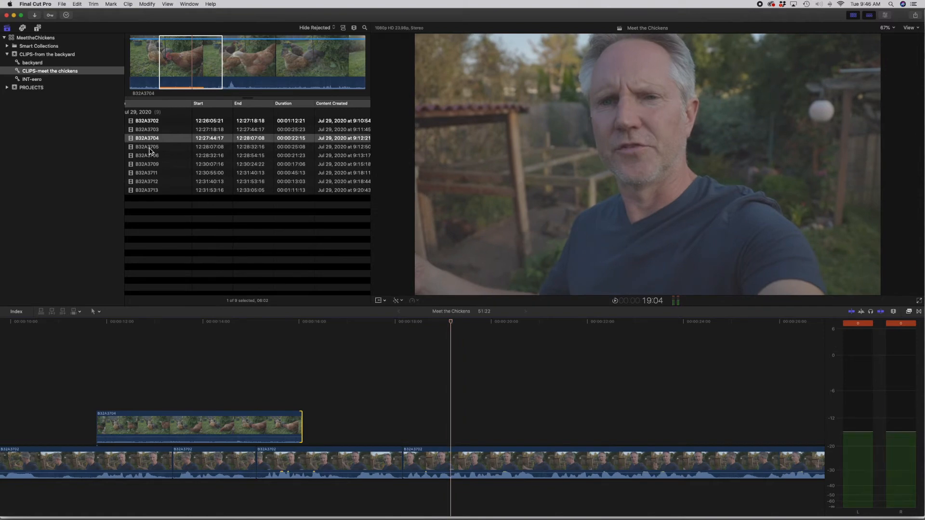
Step: Mark a 3:23 range in B32A3705 and connect it at about 18:00, over the start of the next interview segment
left_click(150, 148)
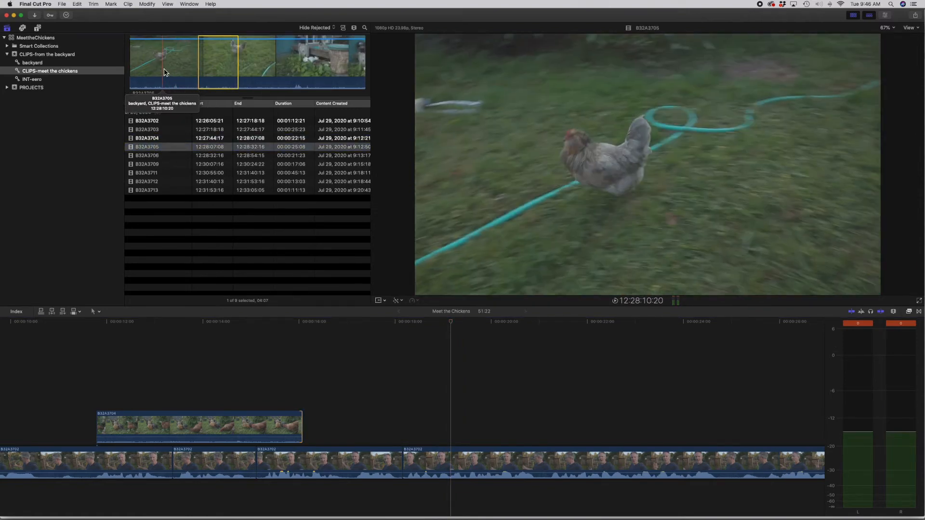
left_click_drag(172, 72, 216, 75)
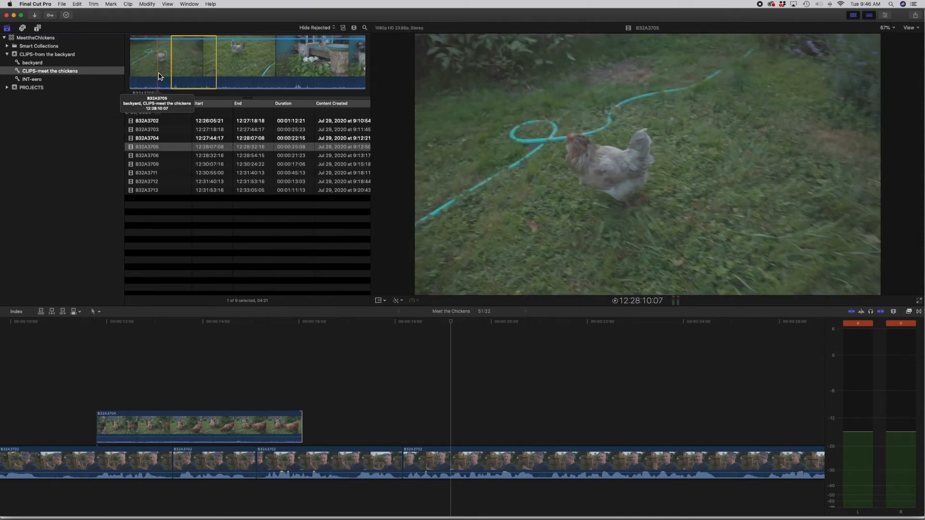
left_click_drag(160, 76, 172, 75)
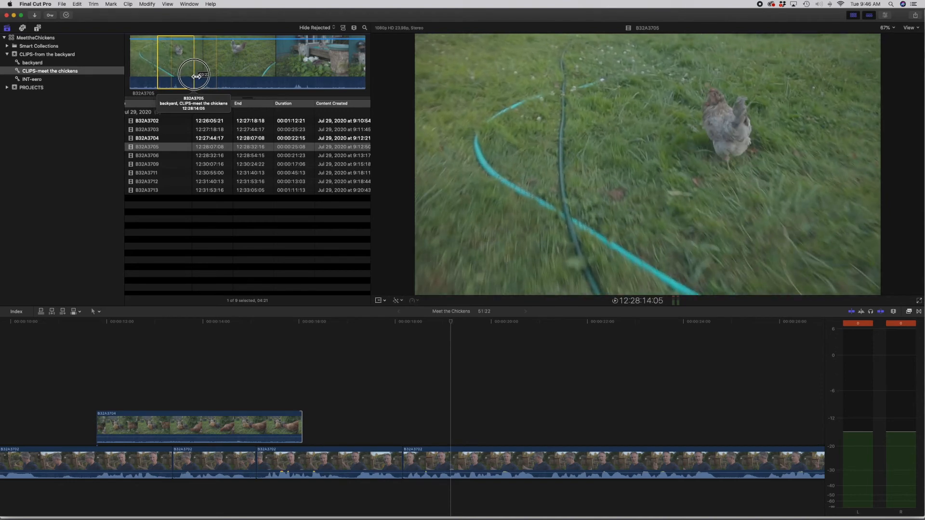
left_click_drag(174, 73, 405, 429)
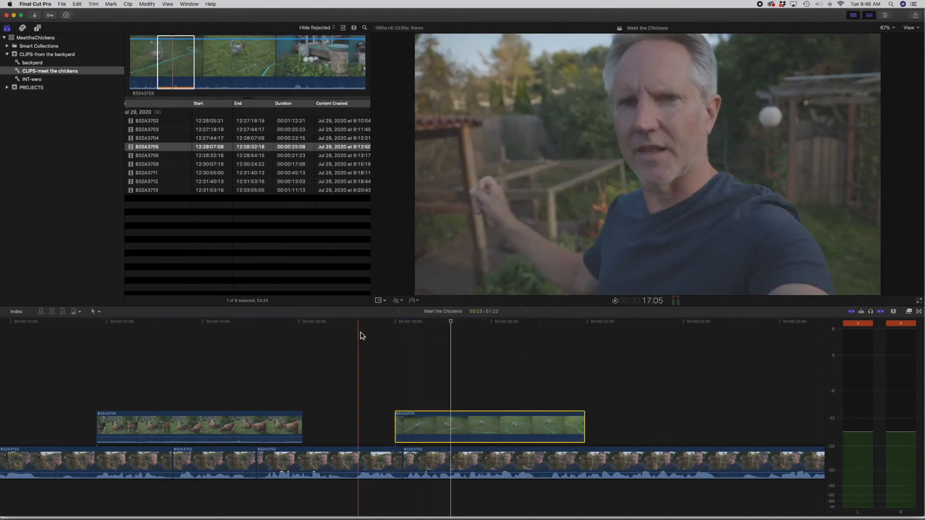
Step: Play through the connected B32A3705 clip and on past the next gap to judge where another cutaway is needed
key("space")
scroll(363, 345, "right", 6)
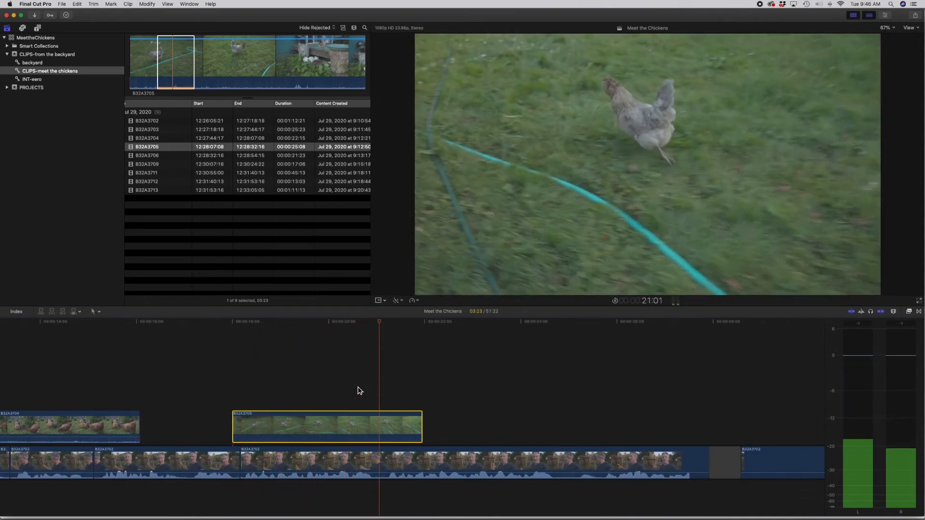
scroll(359, 390, "right", 2)
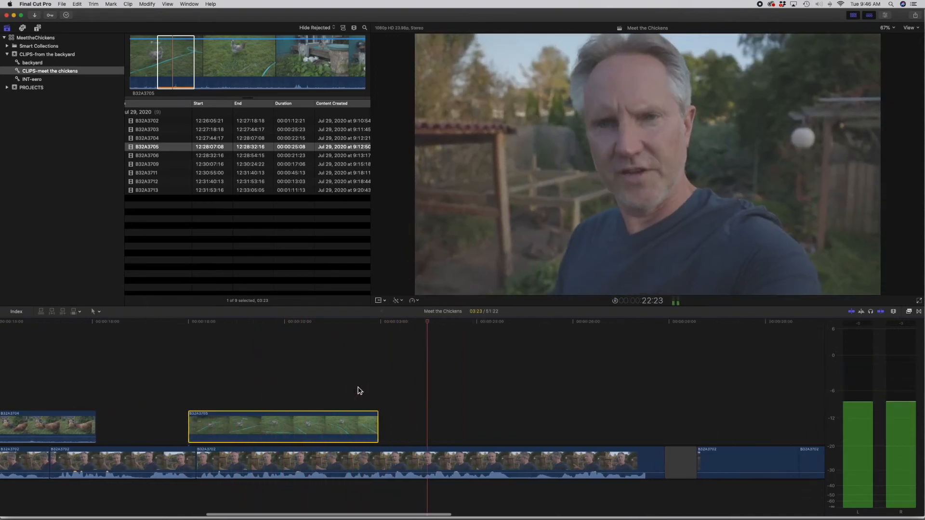
scroll(359, 390, "right", 4)
key("super+minus")
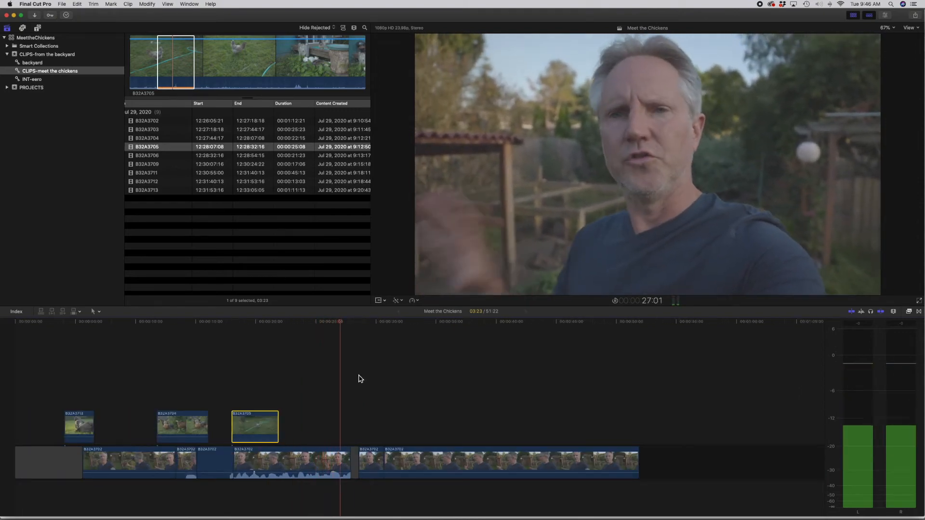
key("space")
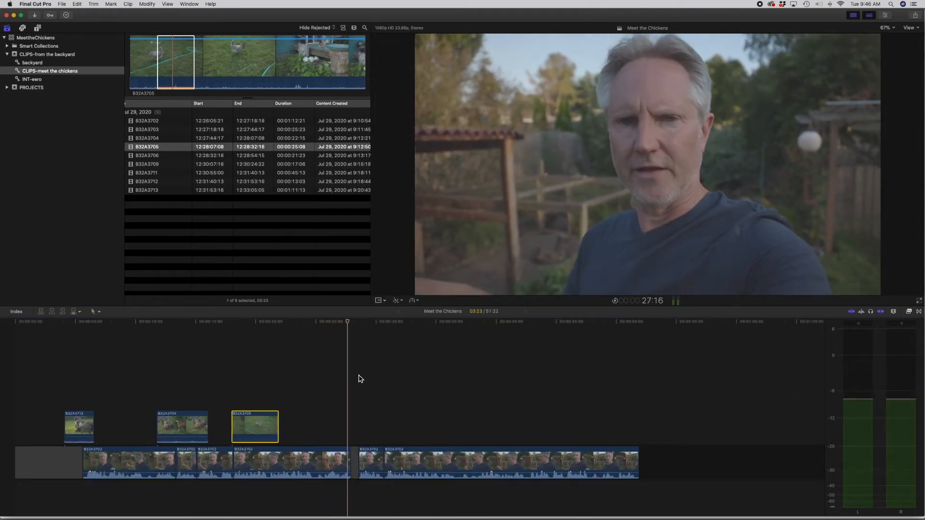
left_click(220, 191)
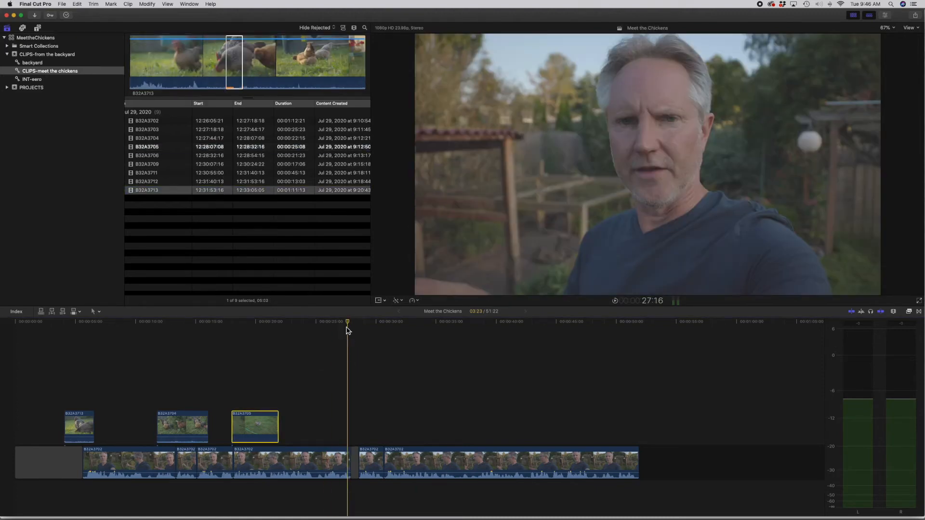
key("space")
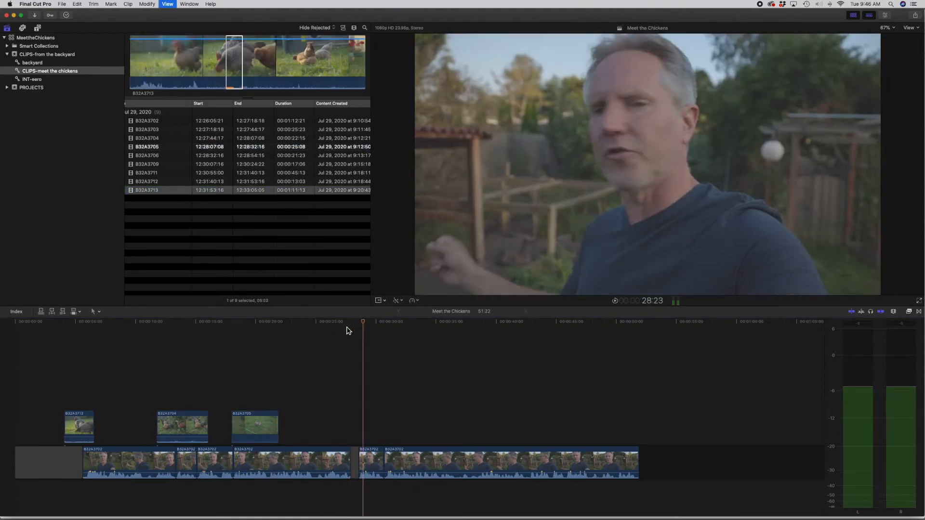
Step: Find B32A3706 in the backyard collection, mark a 3:07 range, and connect it above the second gap and short interview segment
left_click(153, 122)
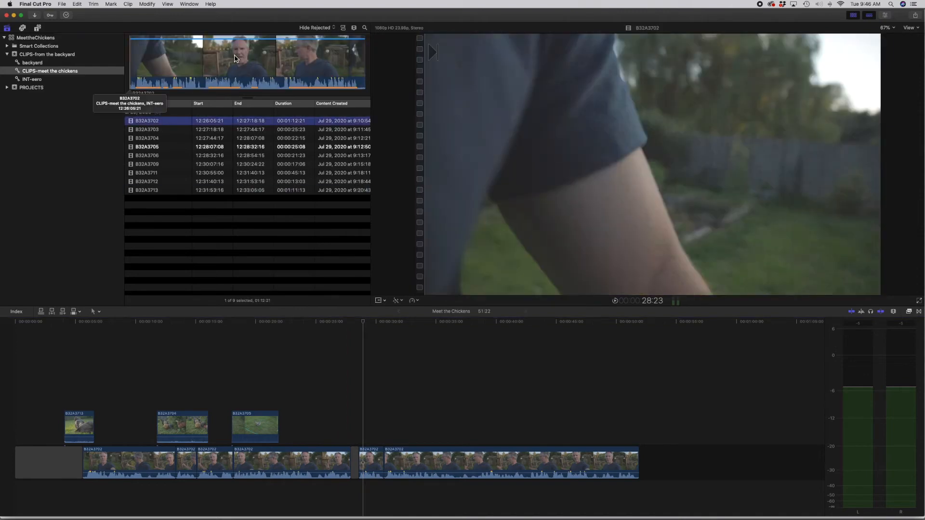
left_click(166, 136)
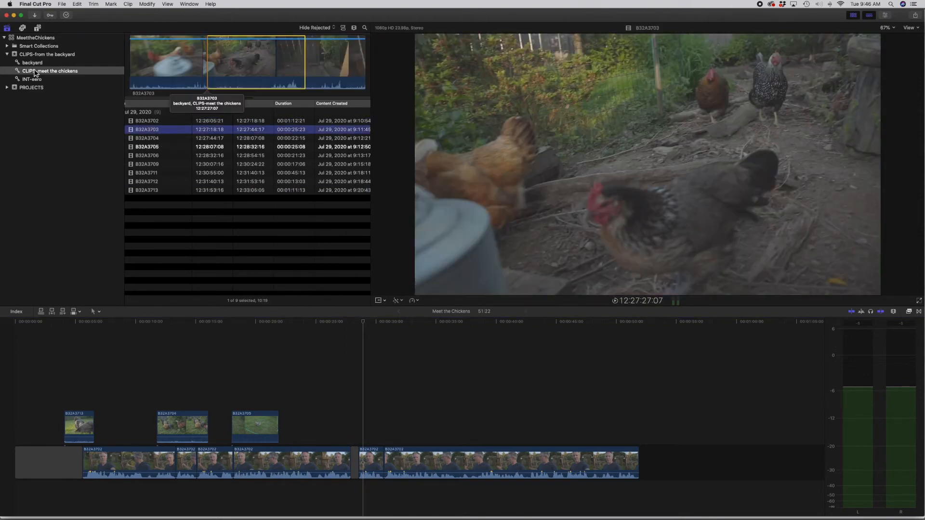
left_click(37, 65)
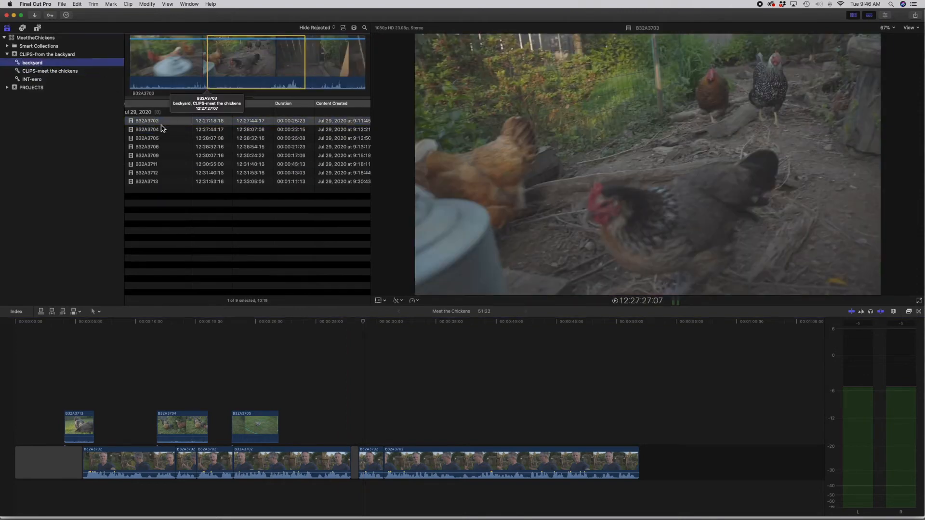
left_click(172, 138)
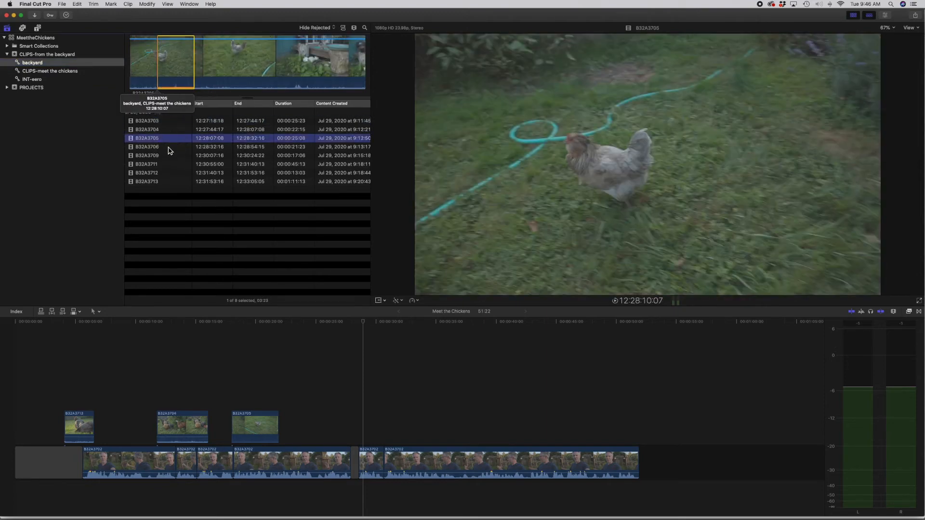
left_click(169, 149)
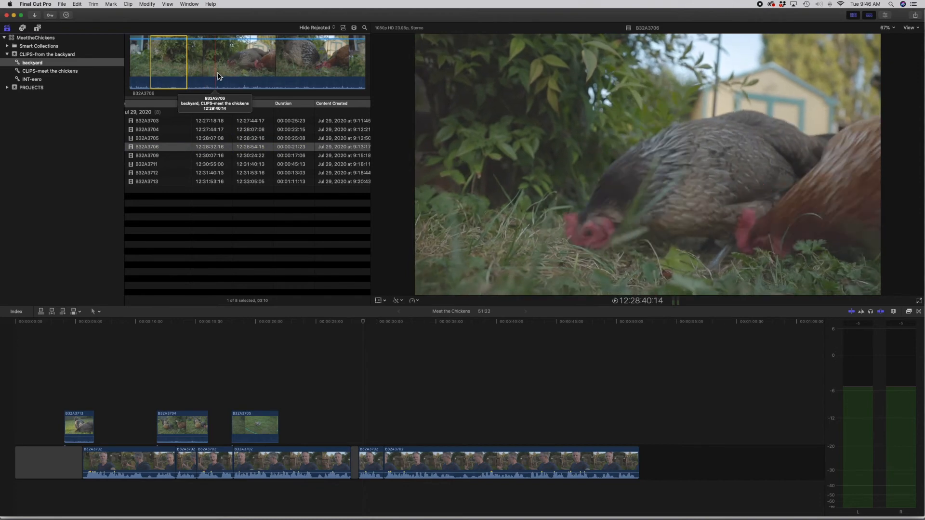
left_click_drag(210, 75, 355, 426)
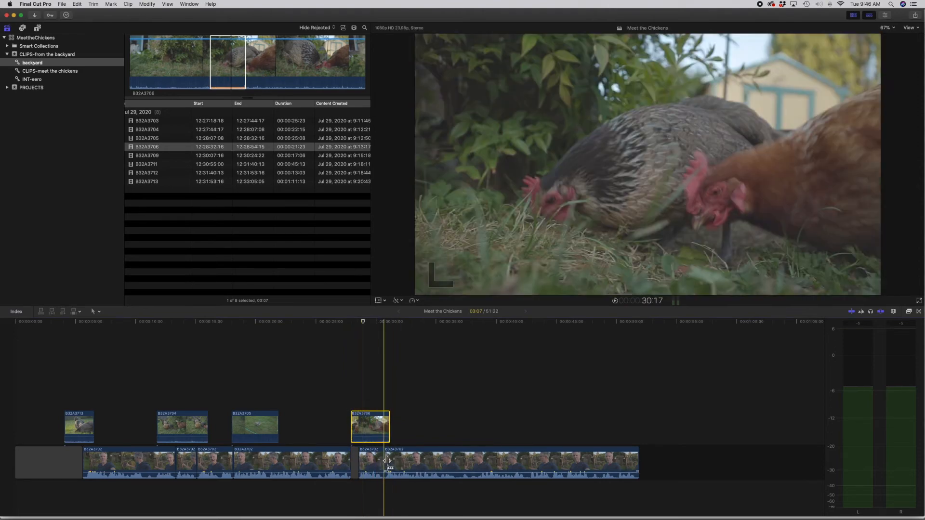
Step: Move the connected B32A3706 clip slightly earlier so it starts just before the gap, and play through it
key("super+equal")
key("super+equal")
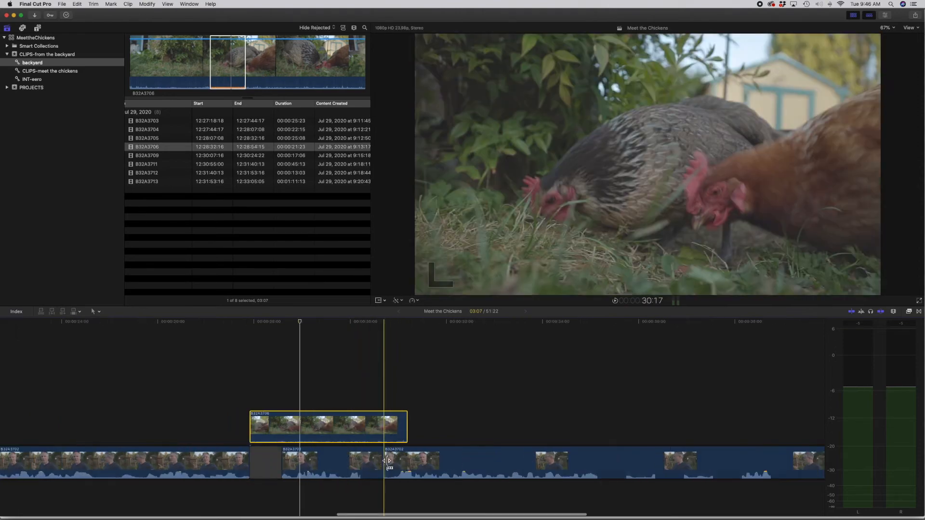
scroll(263, 388, "left", 1)
left_click(245, 390)
left_click_drag(282, 427, 274, 425)
key("space")
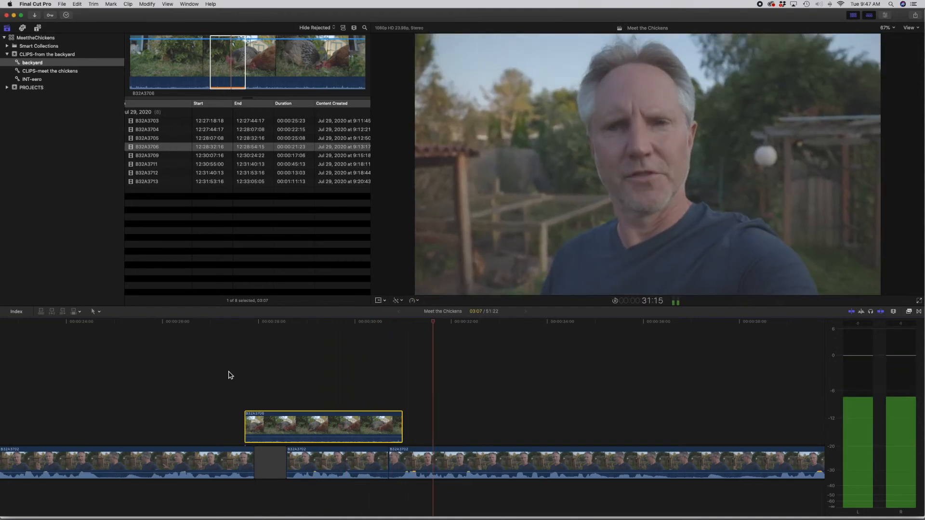
Step: Look through the backyard clips and connect the 5:02 range of B32A3713 above the last interview segment at the playhead
key("super+minus")
key("super+minus")
key("super+minus")
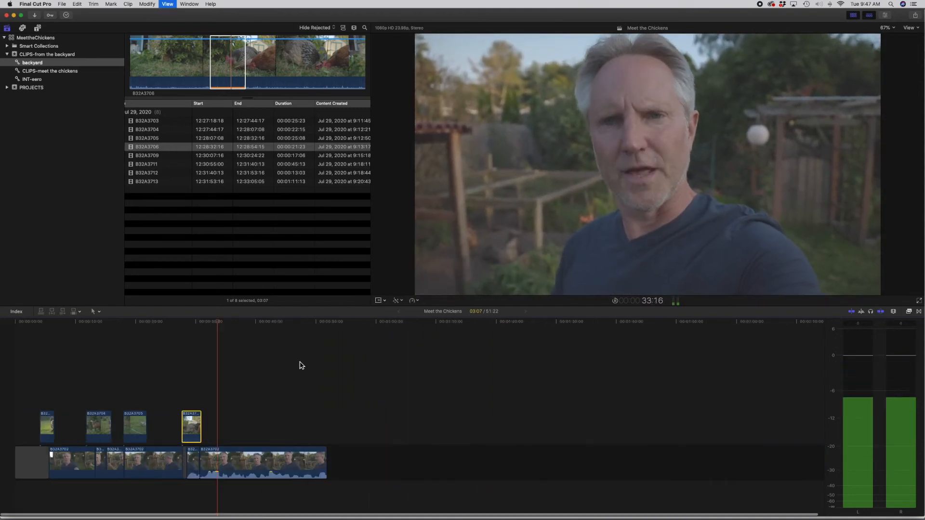
left_click(161, 122)
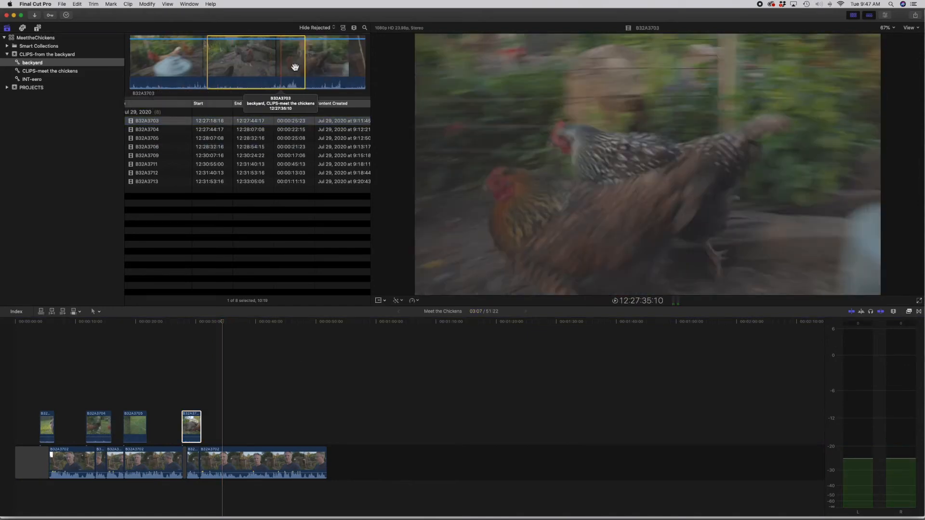
left_click(212, 139)
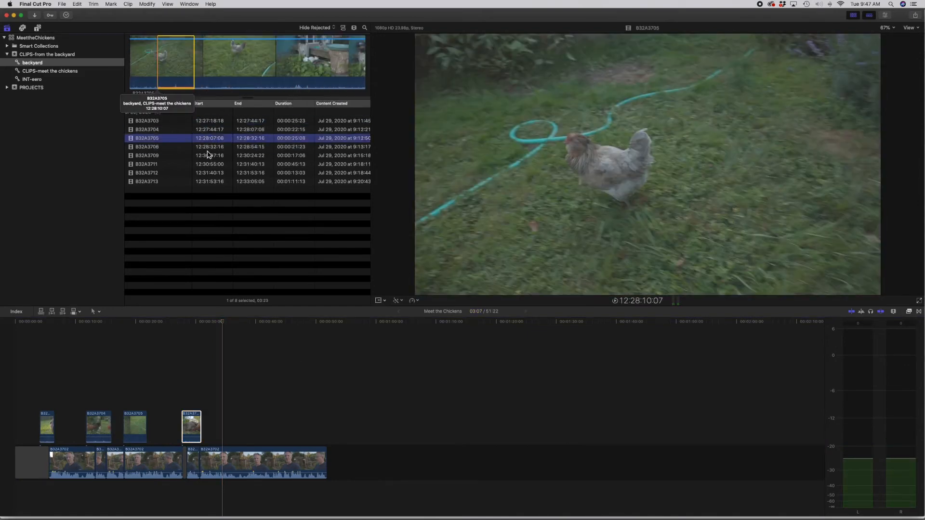
left_click(208, 147)
left_click(205, 163)
left_click(210, 173)
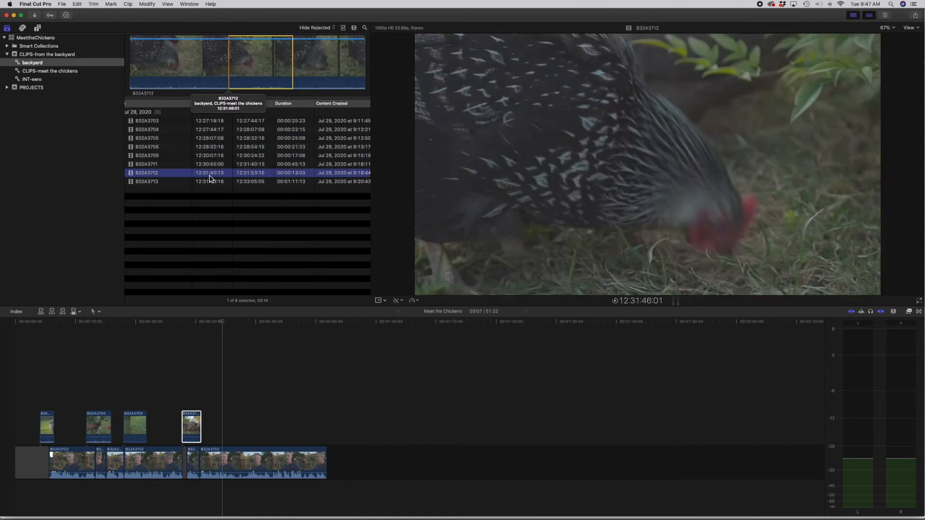
left_click(212, 183)
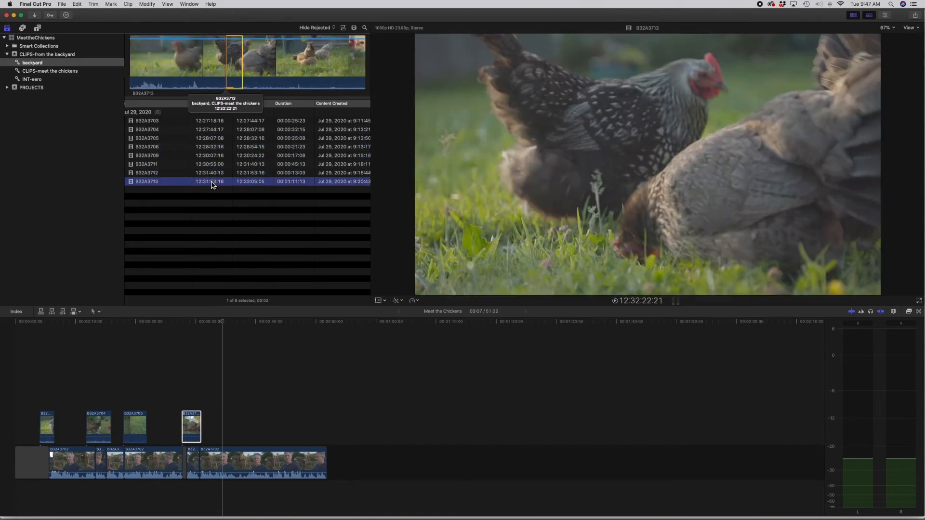
left_click(234, 72)
left_click_drag(239, 119, 268, 428)
Step: Play through the last connected B32A3713 clip and extend its end to a length of about 9 seconds
key("space")
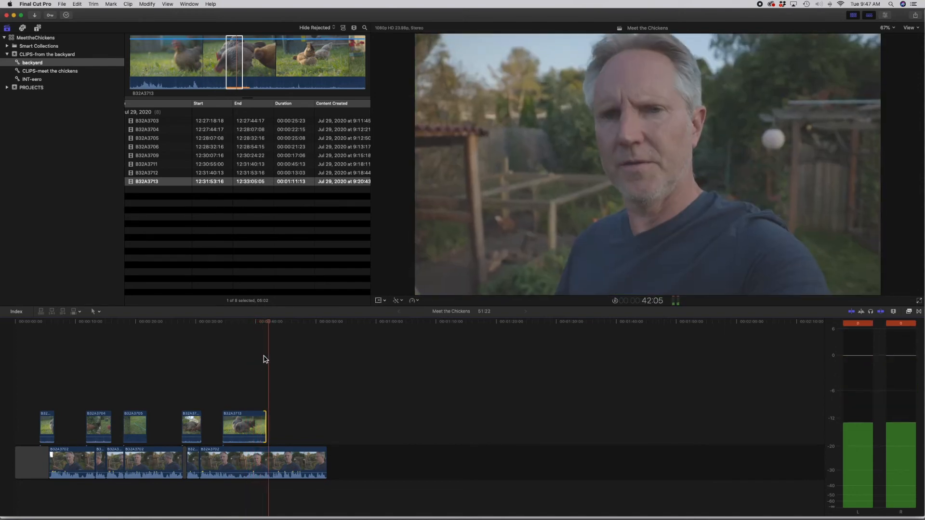
left_click_drag(265, 424, 277, 424)
left_click(269, 323)
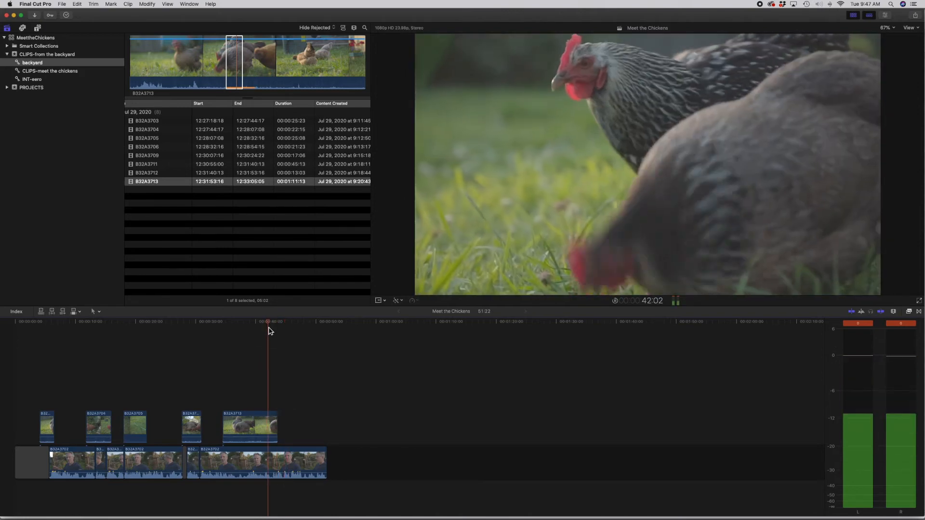
Step: Split the last interview segment just past the end of connected B32A3713, and trim about 20 frames off the start of the second part
key("super+equal")
key("super+equal")
key("space")
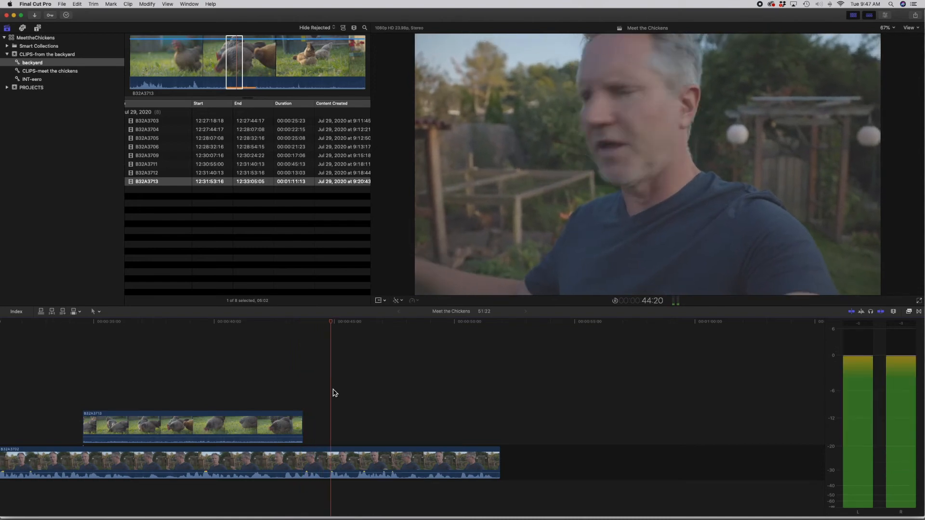
left_click(284, 335)
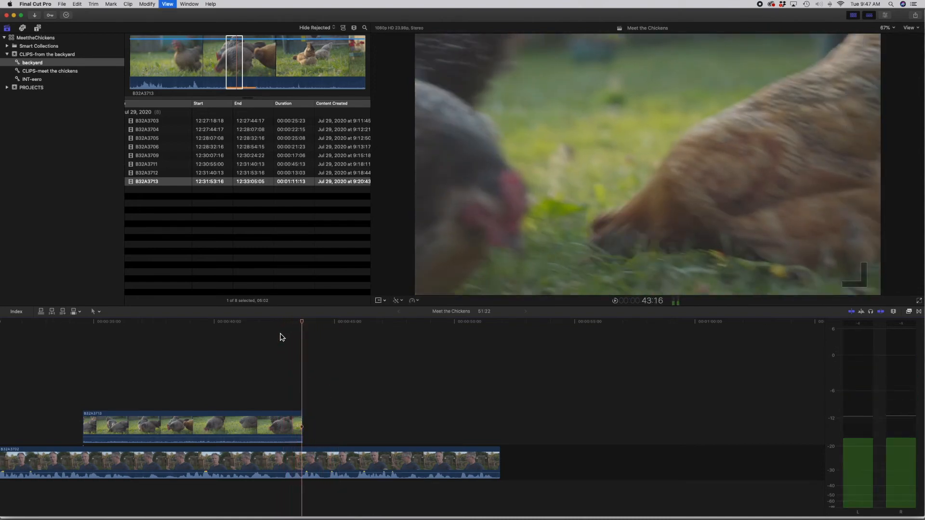
key("super+equal")
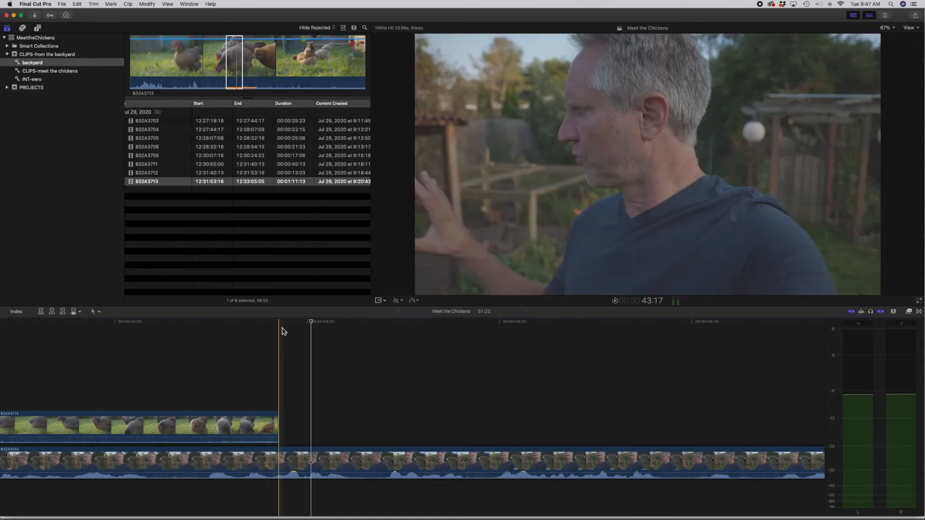
key("space")
key("space")
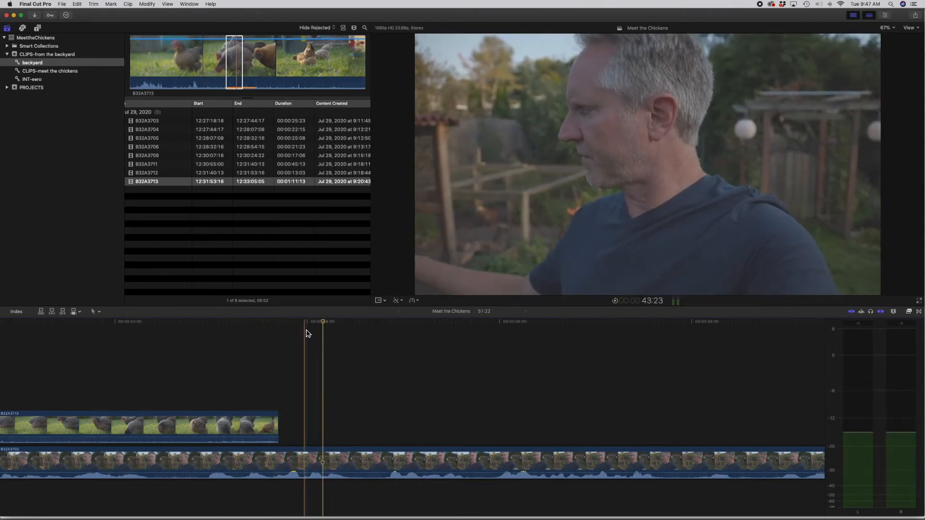
left_click(305, 332)
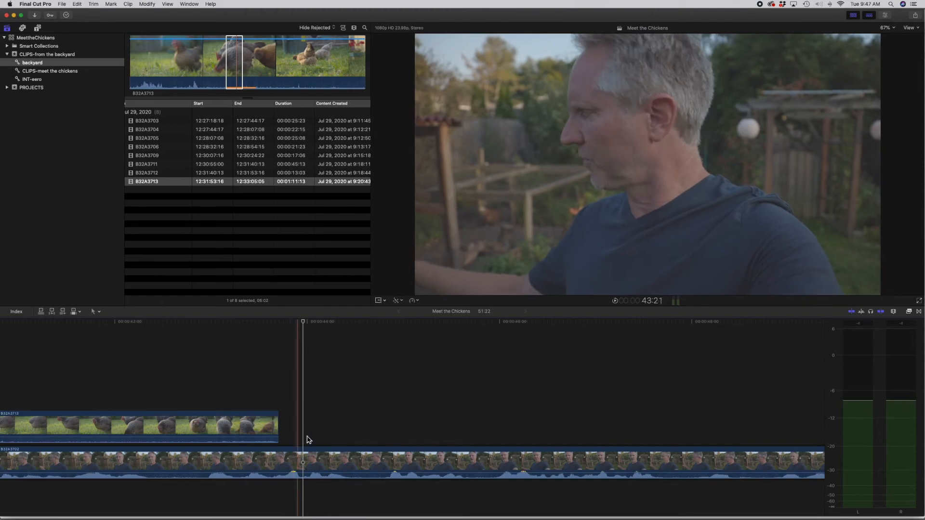
left_click(304, 461)
key("super+b")
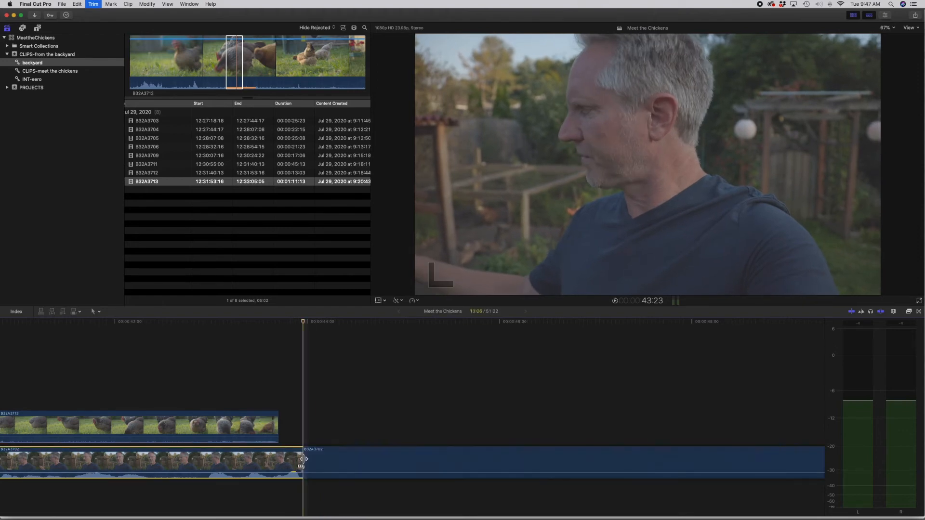
left_click_drag(307, 459, 384, 458)
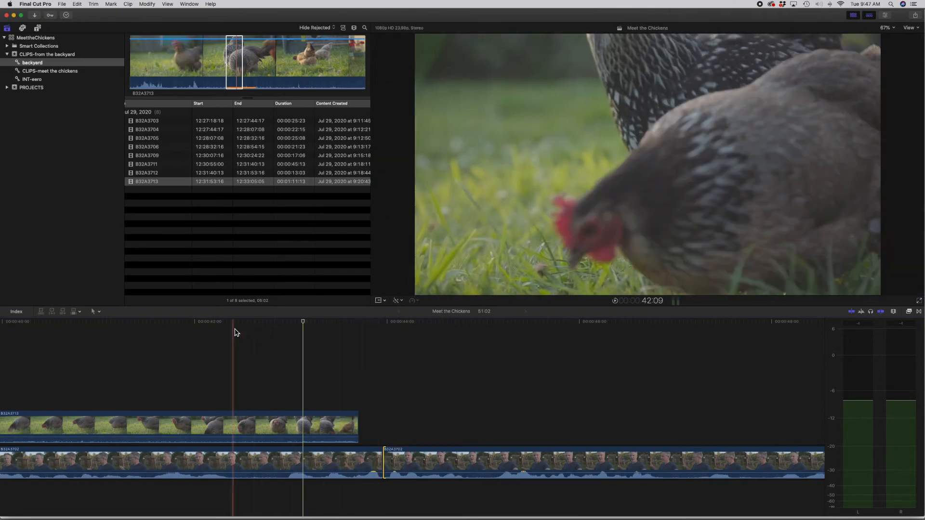
Step: Play across the new interview cut and fine-tune the segment edges around it to a project length of 50:23
key("space")
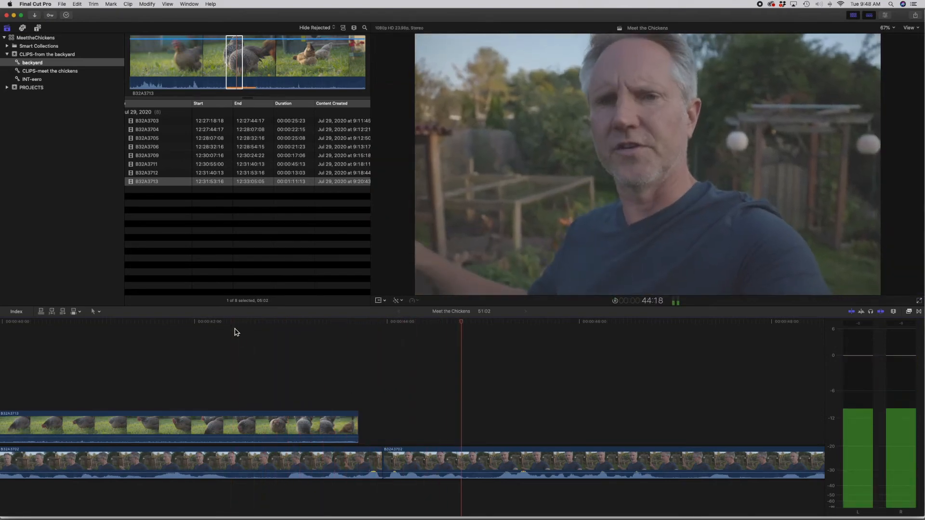
key("space")
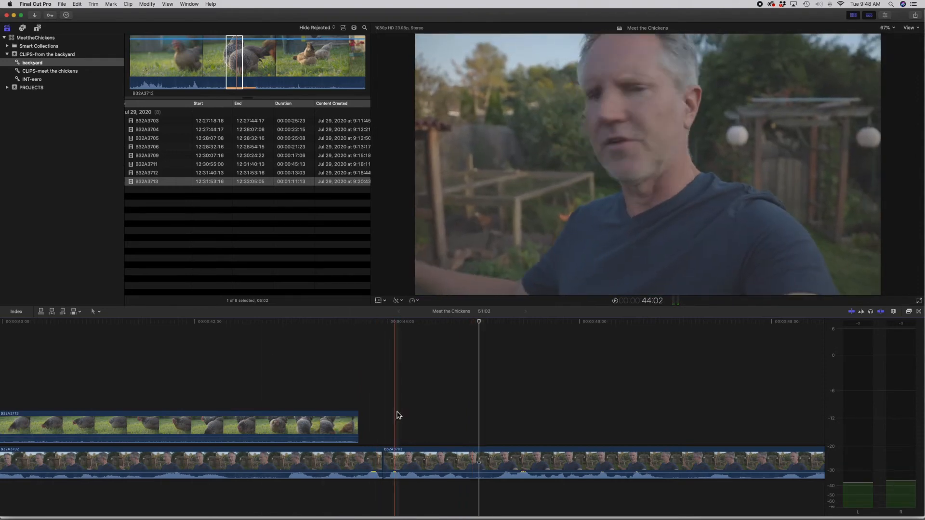
left_click(423, 368)
key("space")
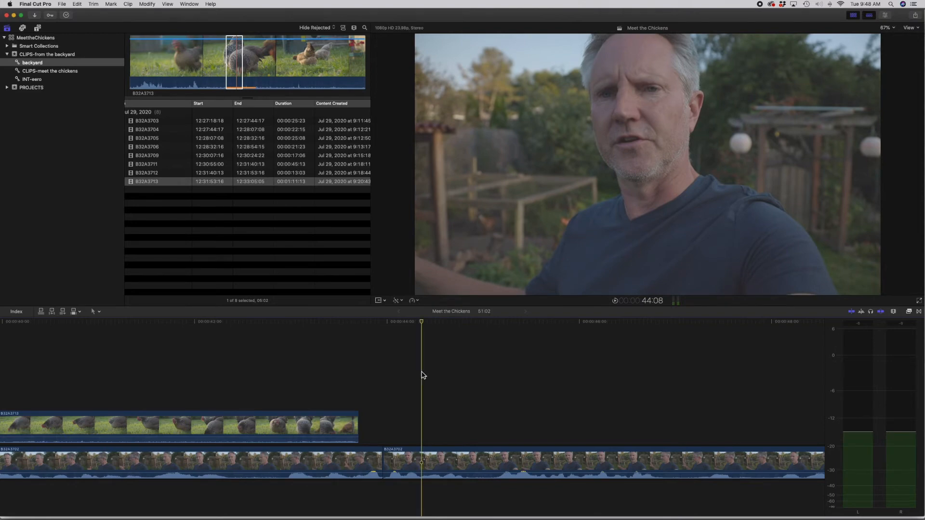
left_click_drag(388, 466, 445, 464)
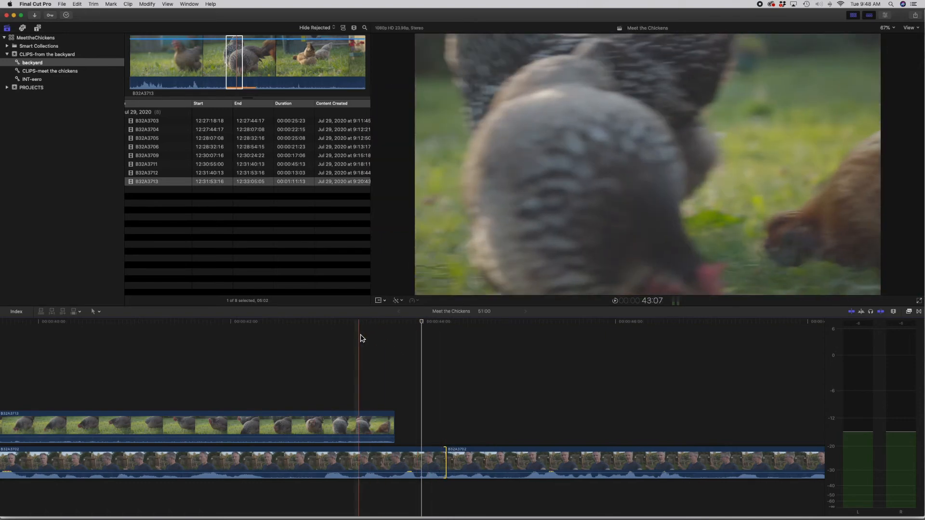
key("space")
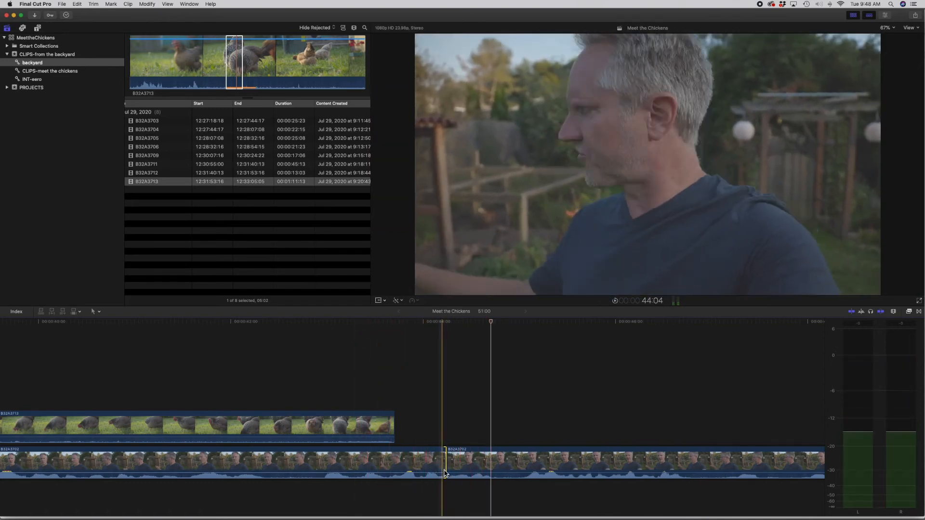
left_click_drag(445, 465, 442, 466)
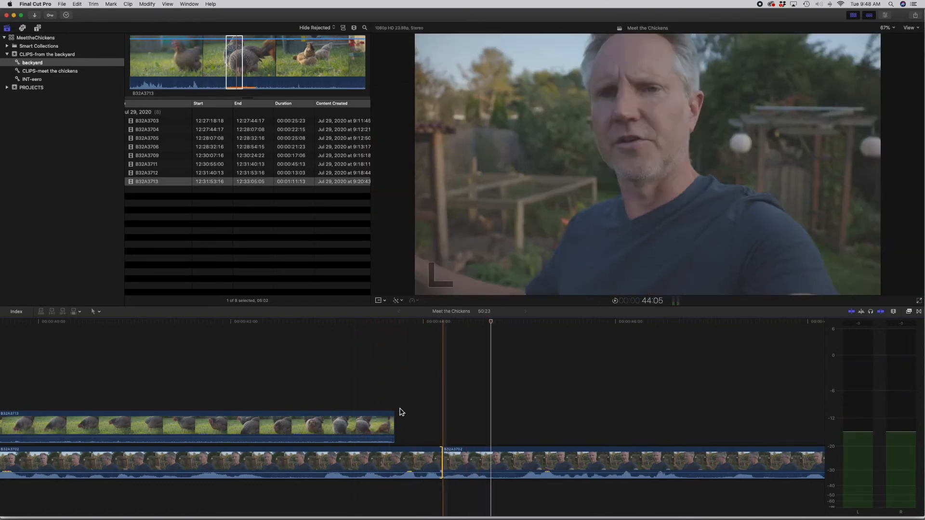
key("space")
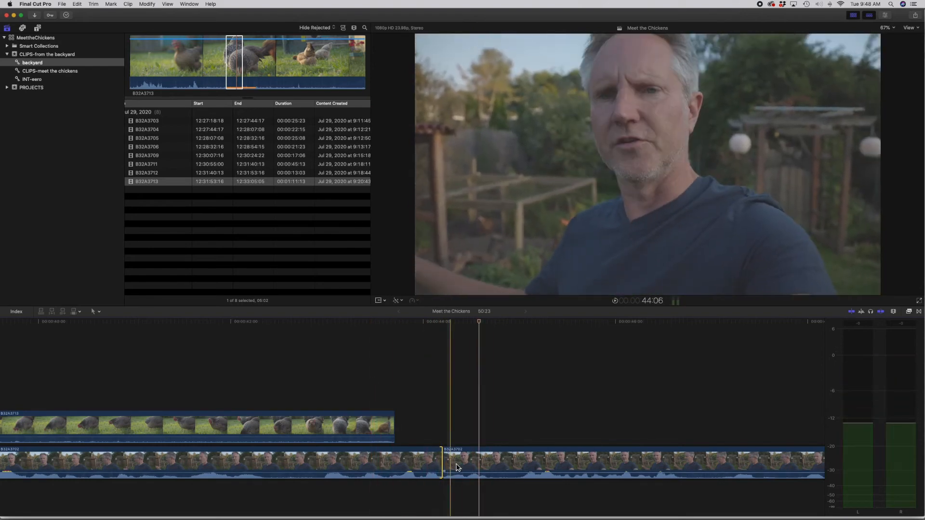
left_click_drag(441, 462, 454, 462)
key("space")
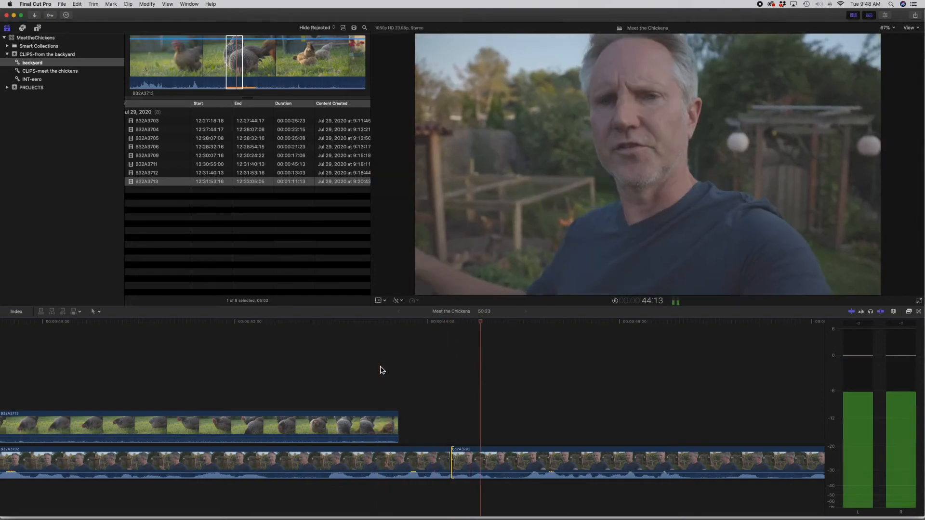
Step: Lengthen the interview edges at the cut by a few frames to a project length of 51:06, replaying the cut between adjustments
key("space")
left_click_drag(450, 465, 466, 465)
key("space")
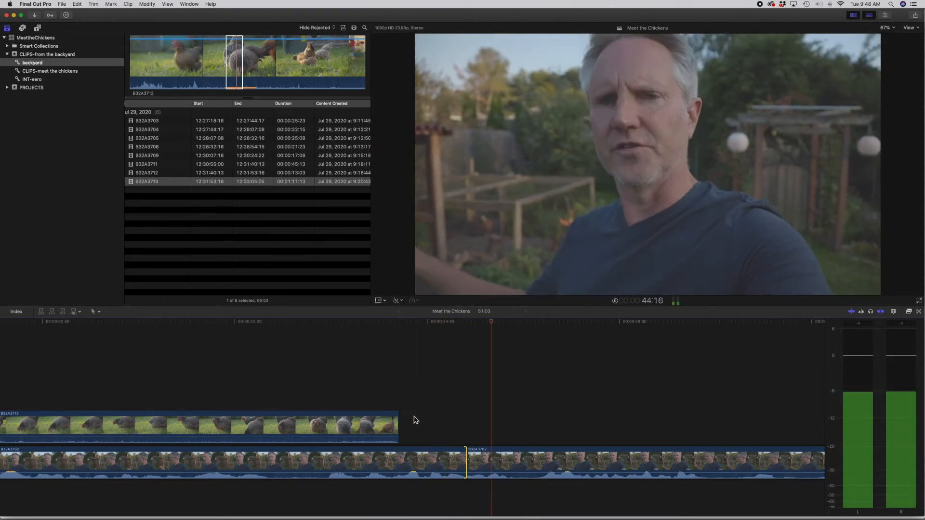
key("space")
left_click_drag(463, 458, 464, 459)
key("space")
key("space")
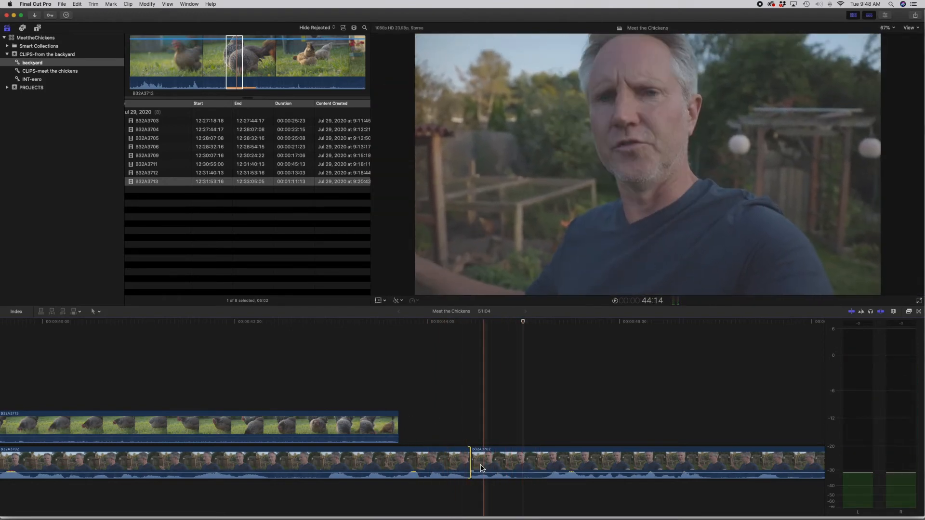
left_click_drag(470, 465, 467, 465)
key("space")
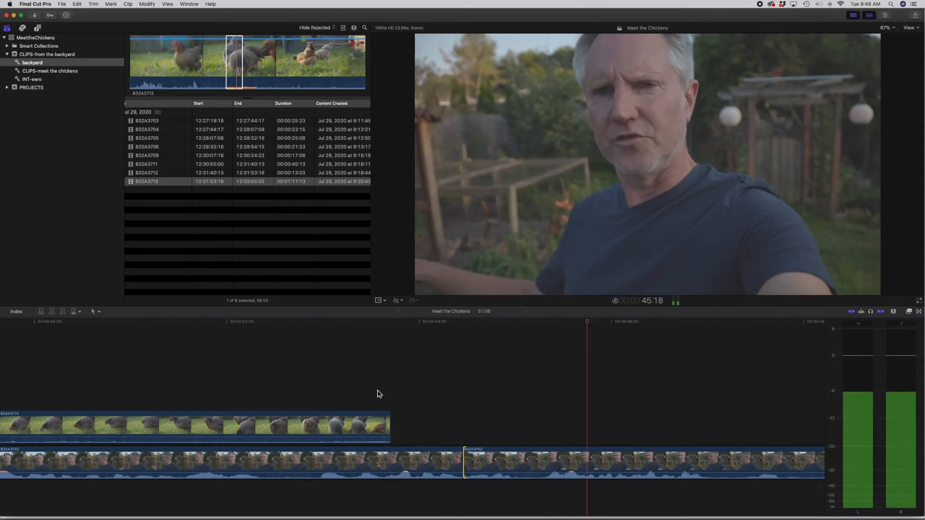
key("space")
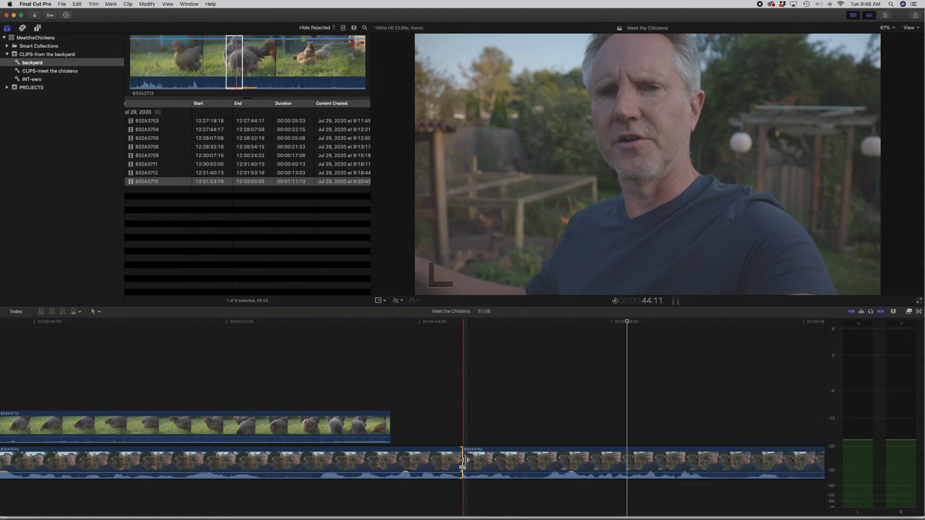
Step: Try a very short cross dissolve at the last interview cut, with the end of connected B32A3713 extended over it, and play through
left_click_drag(462, 460, 424, 458)
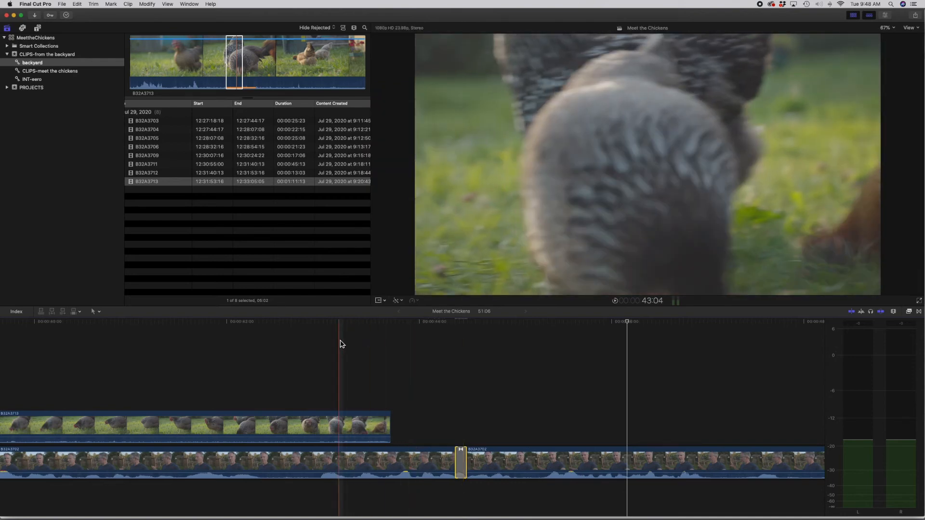
key("space")
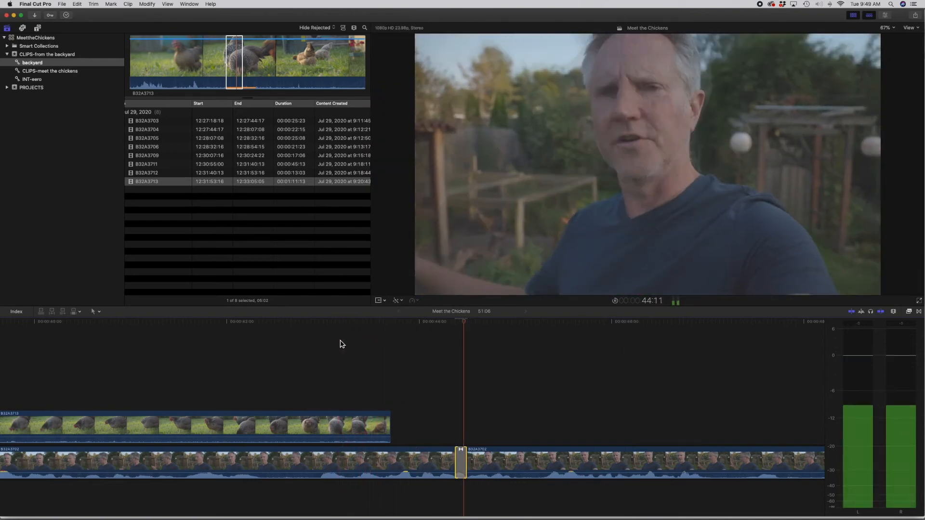
key("space")
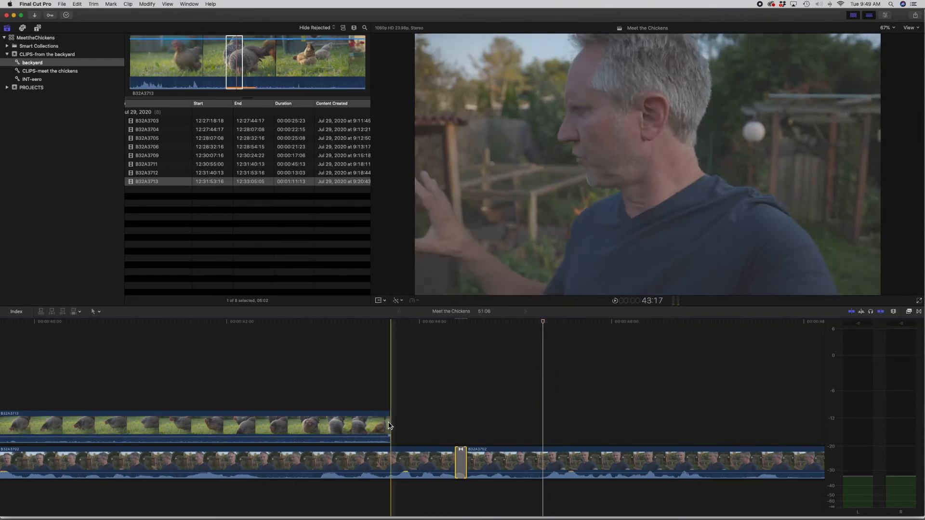
left_click_drag(391, 424, 486, 425)
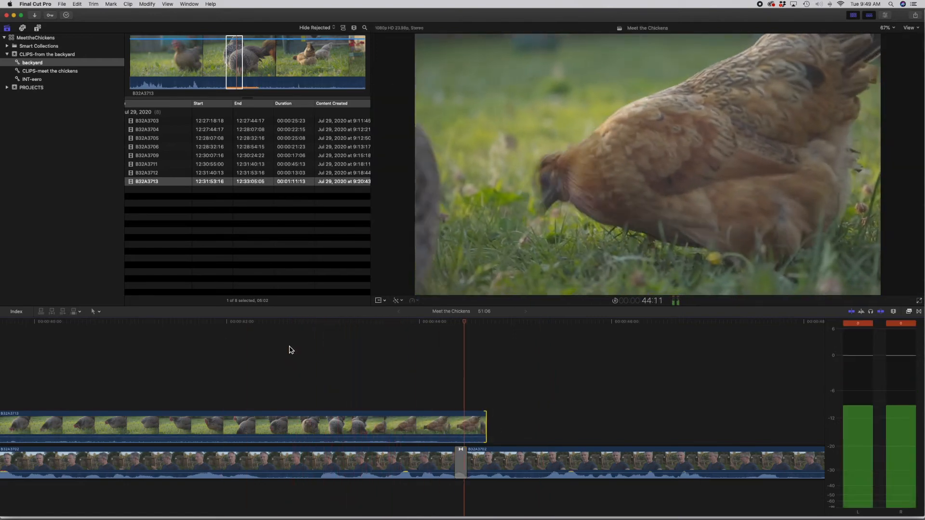
key("space")
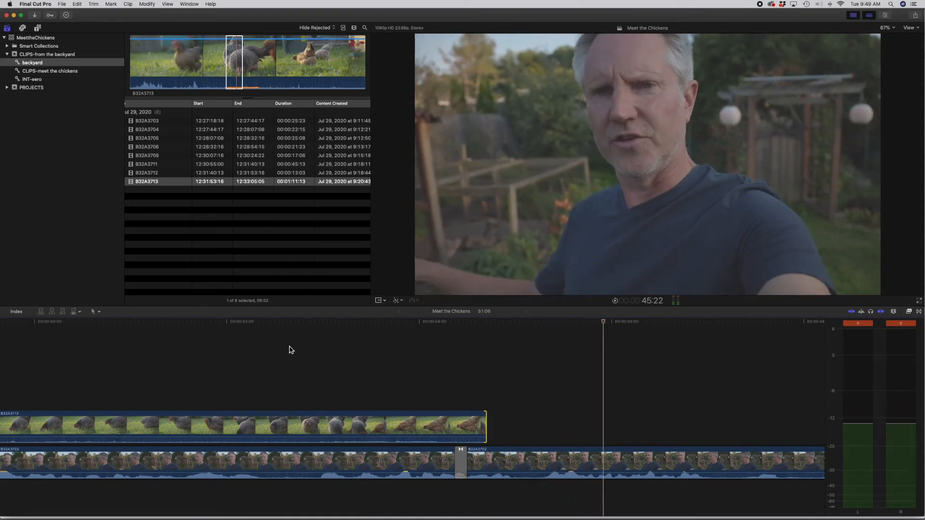
Step: Trim connected B32A3713 back to end before the last interview cut, delete the cross dissolve there, and replay the cut
left_click_drag(485, 427, 394, 428)
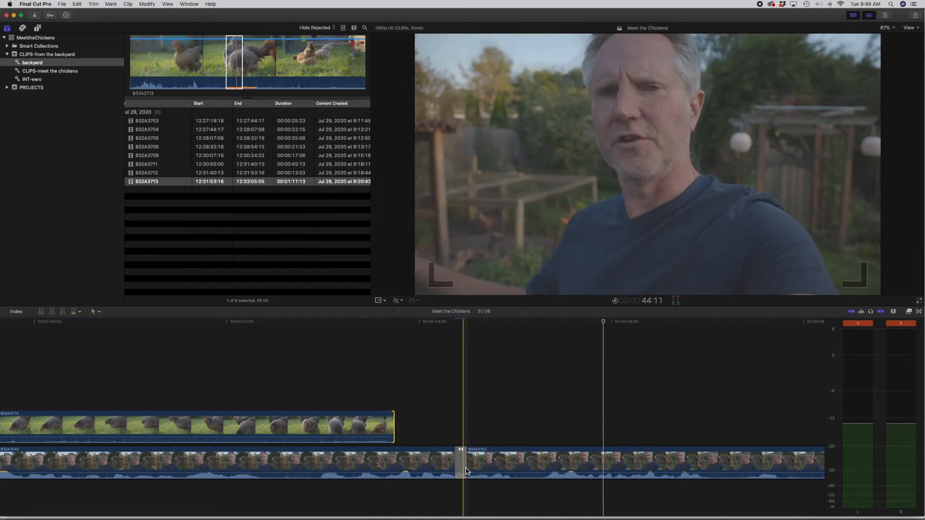
key("Delete")
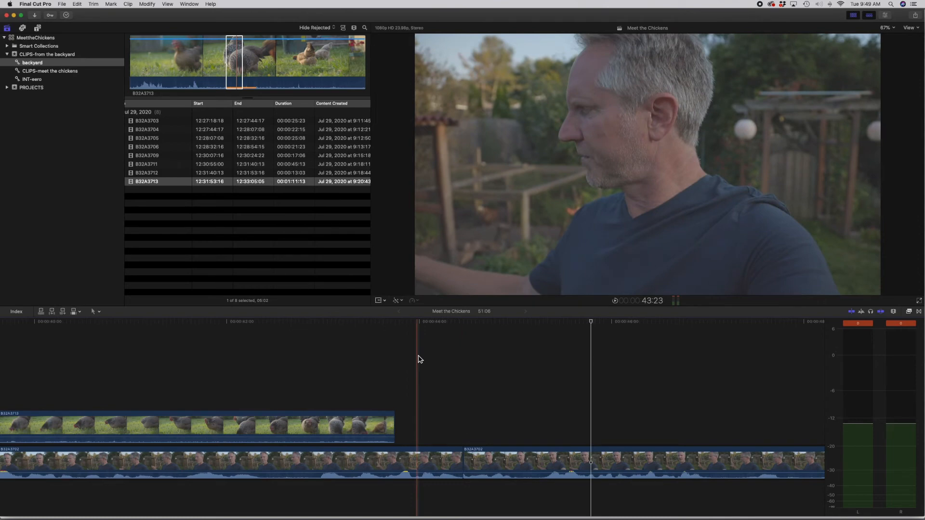
key("space")
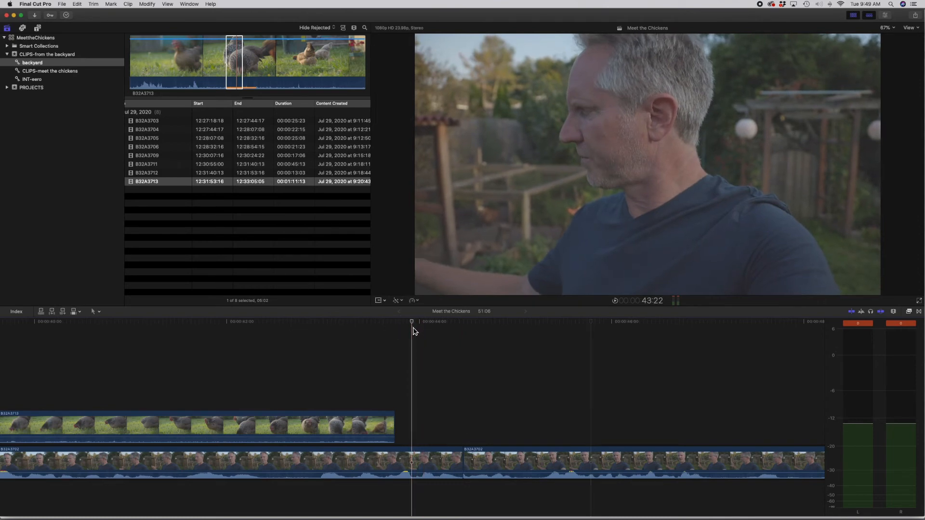
key("space")
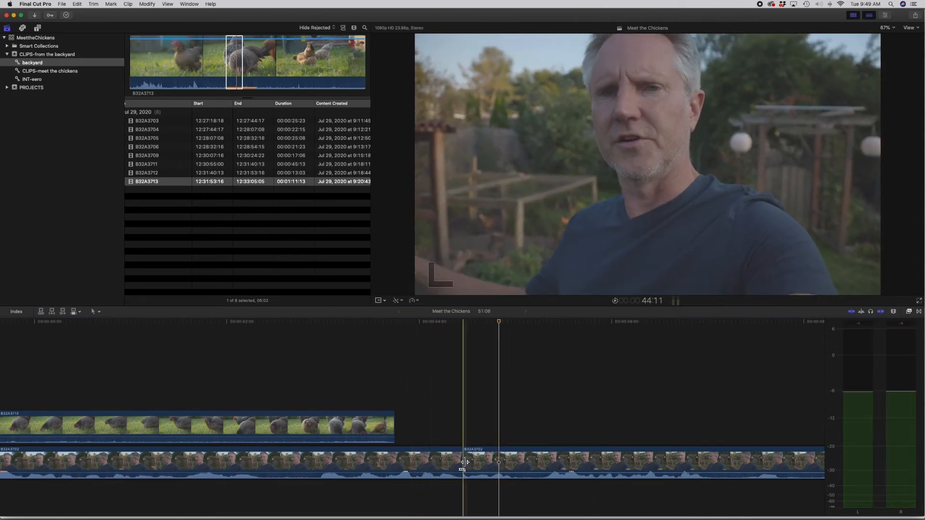
Step: Extend the start of the final interview segment and trim the end of the one before it to a project length of 51:02, replaying the cut
left_click_drag(468, 463, 439, 460)
key("space")
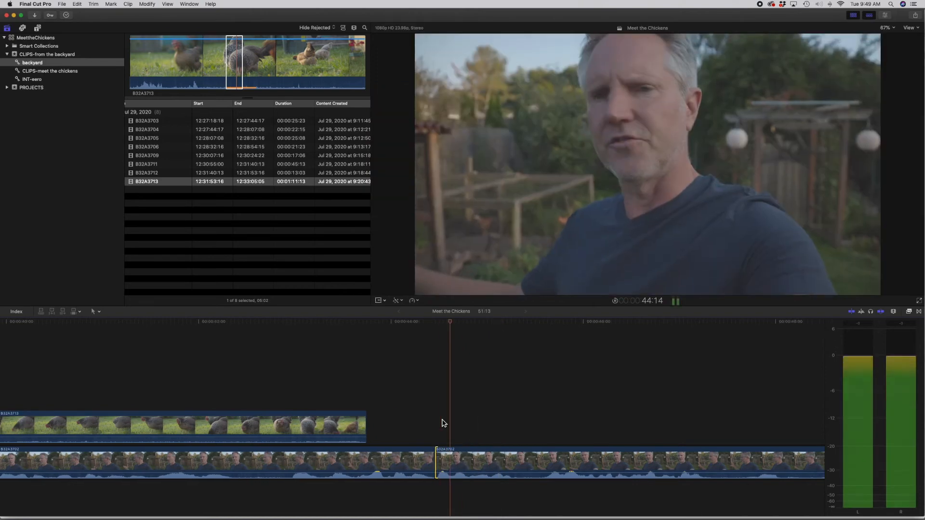
left_click(377, 439)
key("space")
left_click_drag(435, 461, 403, 455)
key("space")
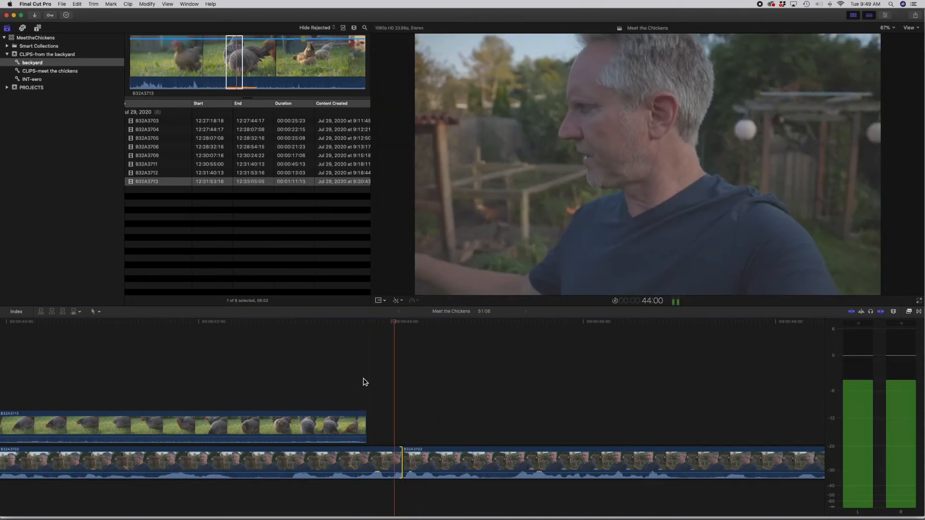
key("space")
left_click_drag(403, 464, 389, 462)
key("space")
Step: Extend the end of connected B32A3713 to just past the last interview cut and play through it
key("space")
left_click_drag(366, 425, 410, 427)
key("space")
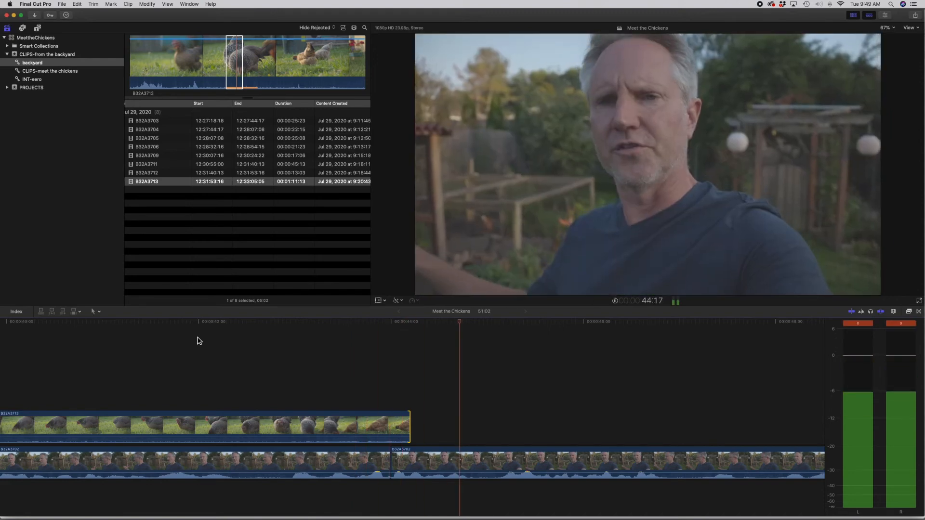
key("space")
Step: Add a cross dissolve at the last interview cut, shorten it to a few frames, and play through to the end of the project
left_click(391, 461)
key("super+t")
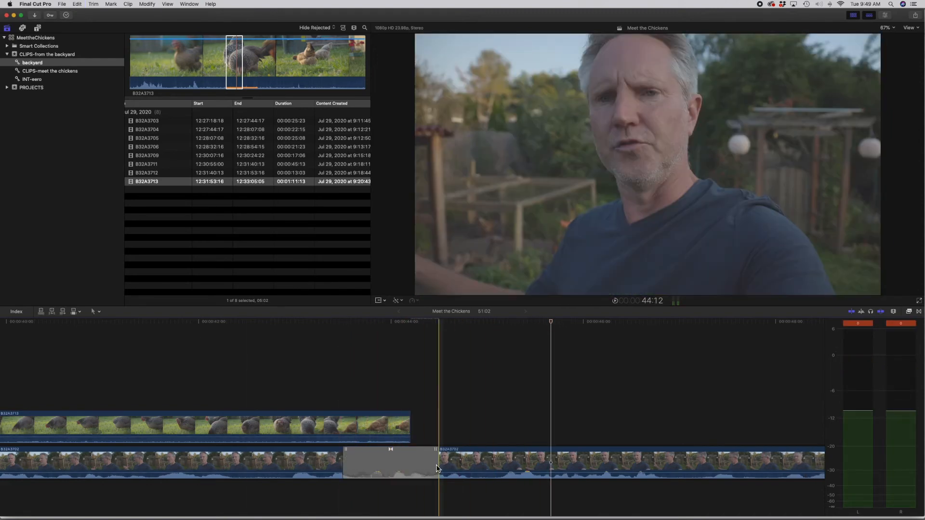
left_click_drag(438, 466, 394, 467)
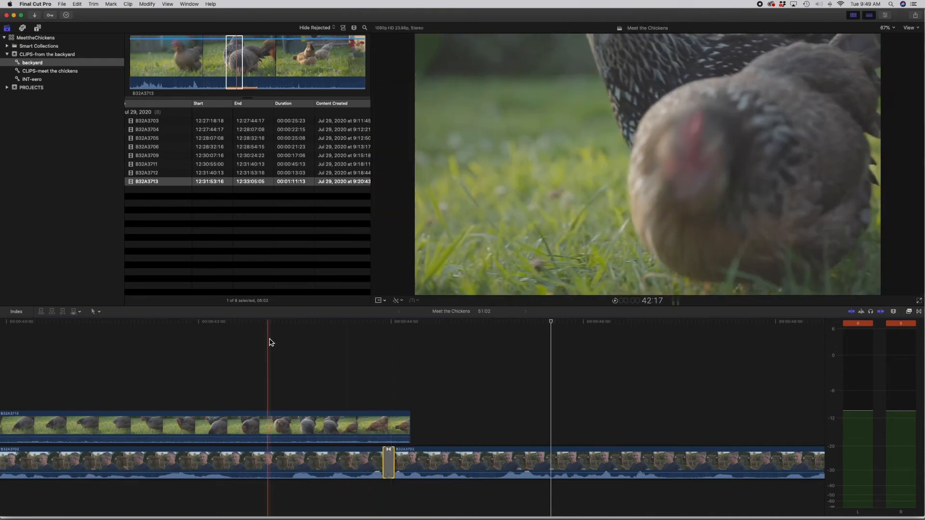
key("space")
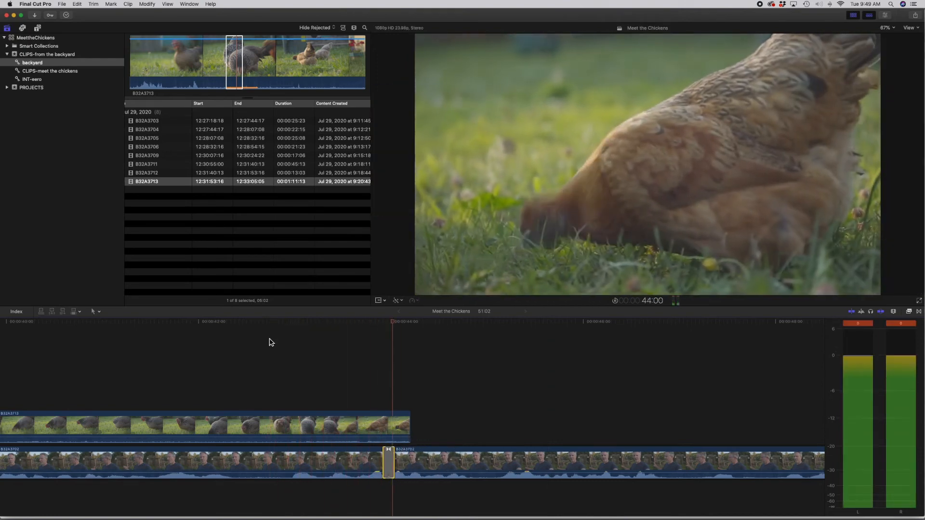
key("super+minus")
key("super+minus")
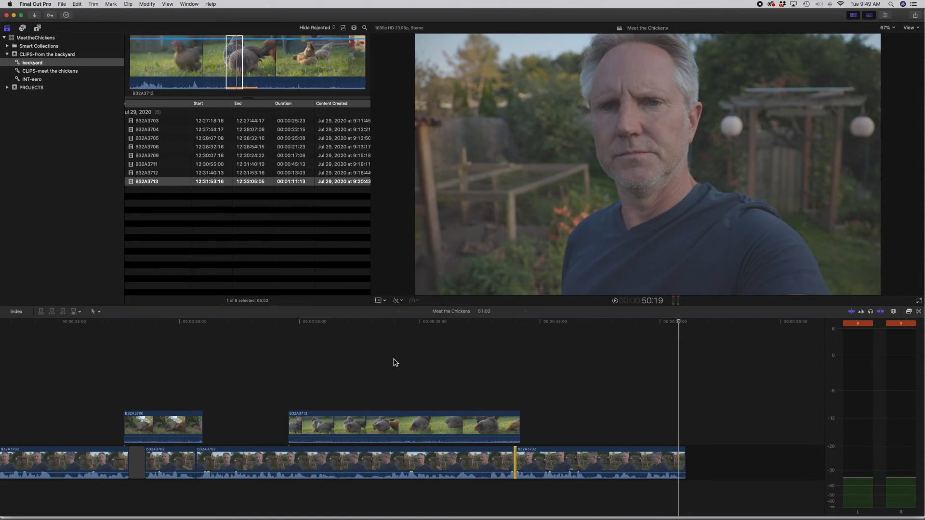
Step: Connect a 2:23 range of B32A3711 over the end of the last interview segment and play through it
left_click(168, 173)
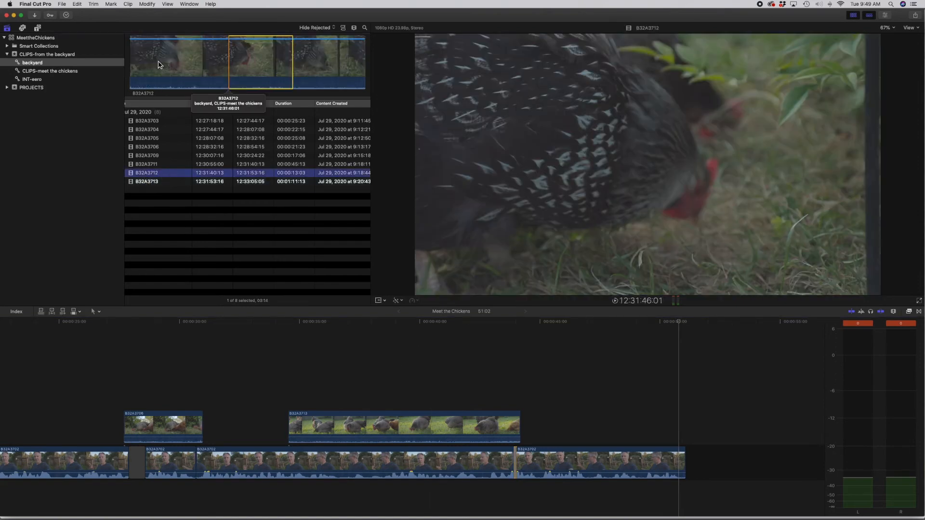
left_click(171, 164)
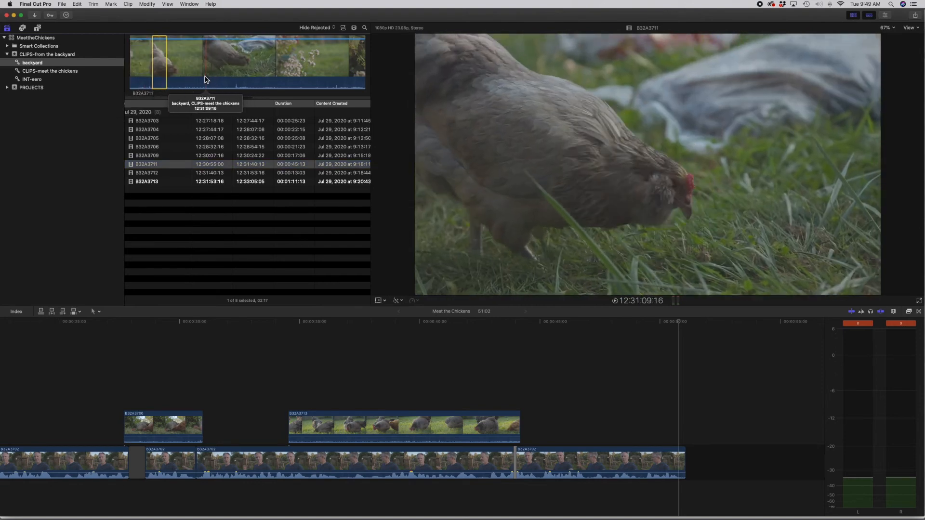
left_click_drag(194, 79, 670, 424)
key("space")
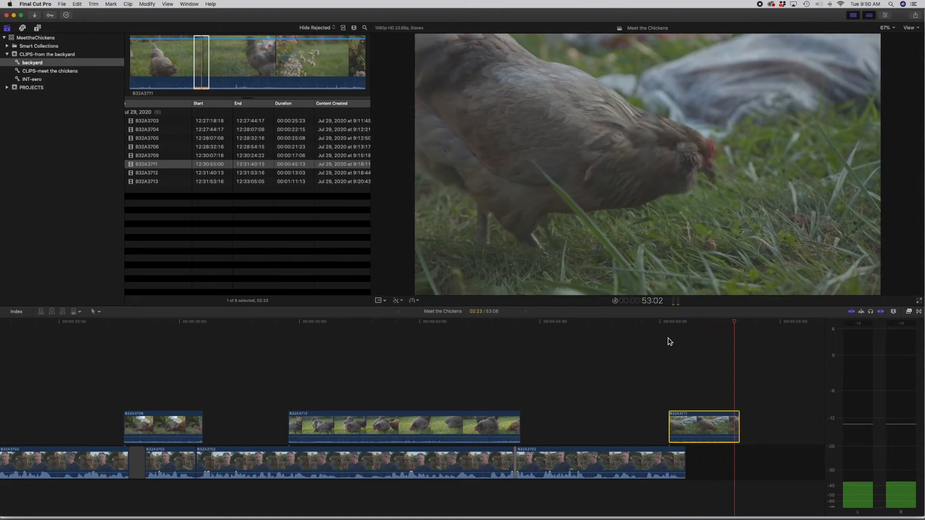
Step: Stack connected ranges of B32A3709 and B32A3705 above the connected clip that covers the gap in the interview
scroll(373, 371, "left", 6)
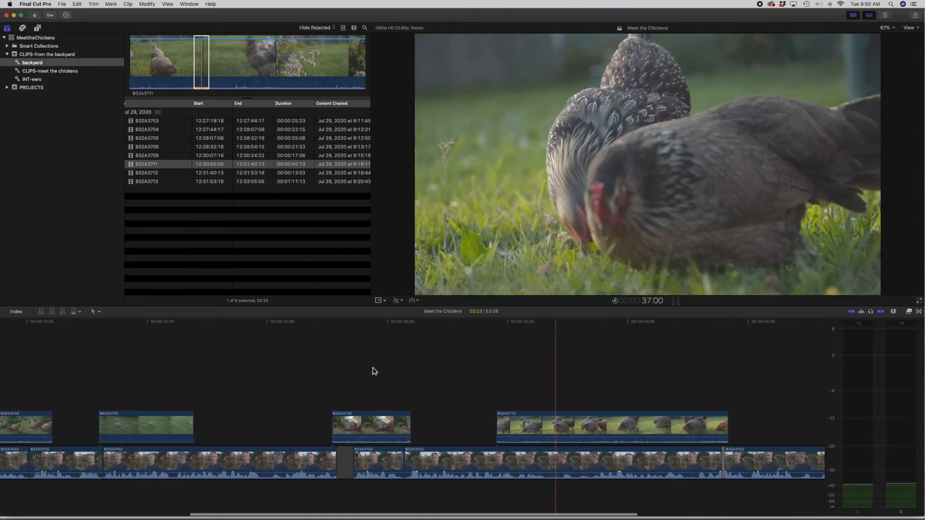
key("super+minus")
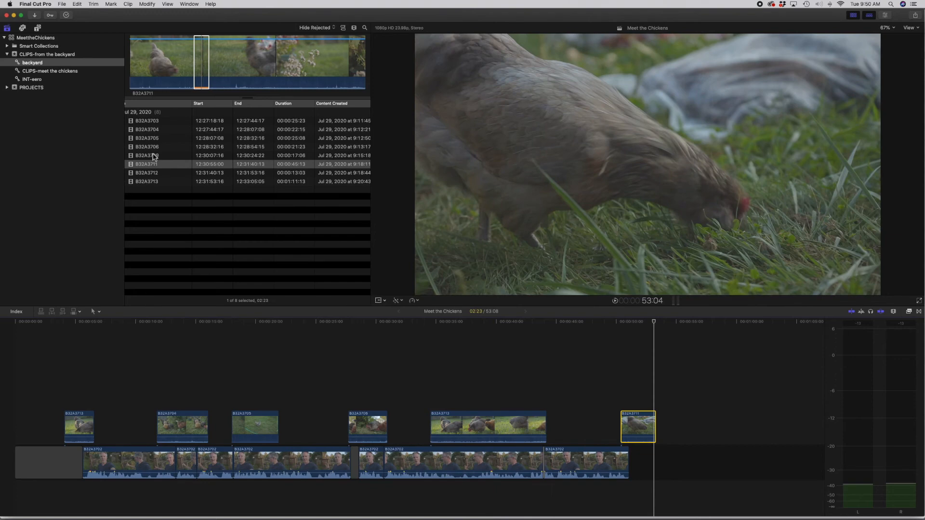
left_click(153, 155)
left_click_drag(217, 66, 373, 394)
left_click(232, 141)
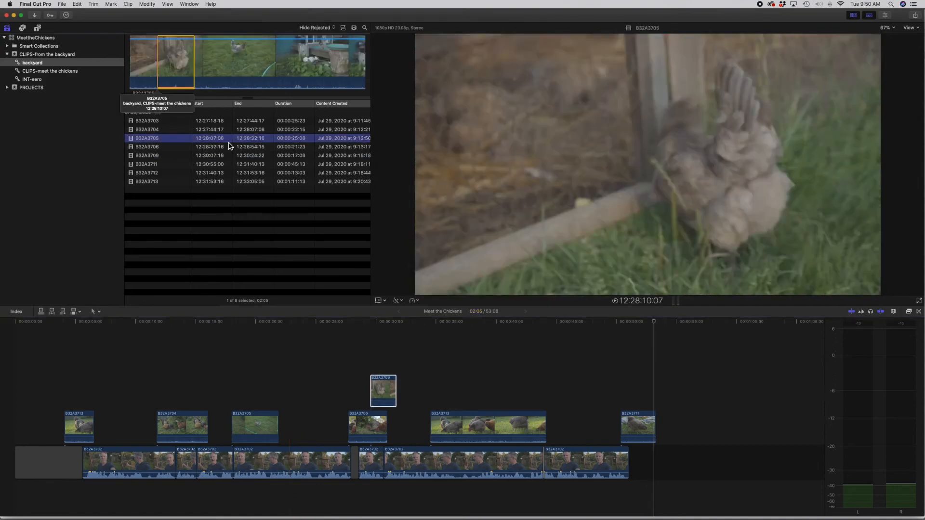
left_click_drag(214, 66, 391, 345)
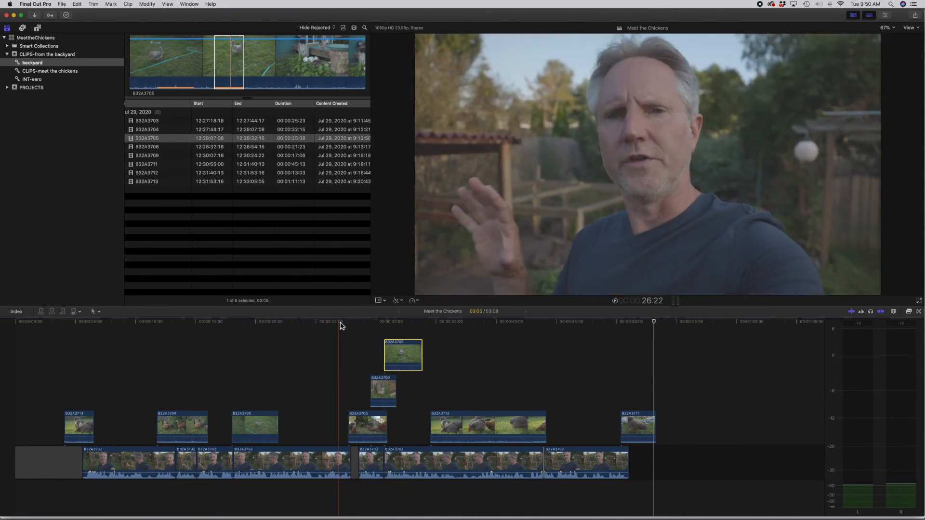
Step: Play through the stacked section and delete the two upper connected clips
key("space")
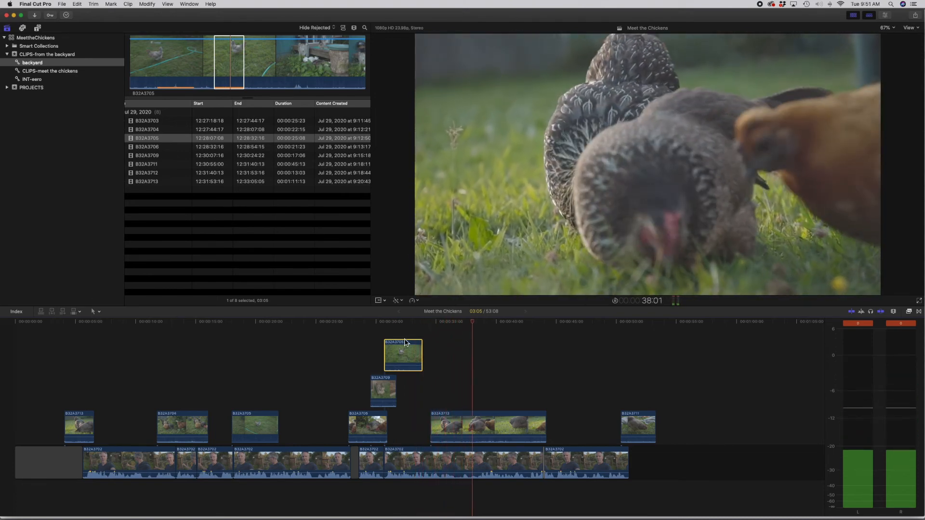
left_click_drag(449, 340, 358, 394)
key("Delete")
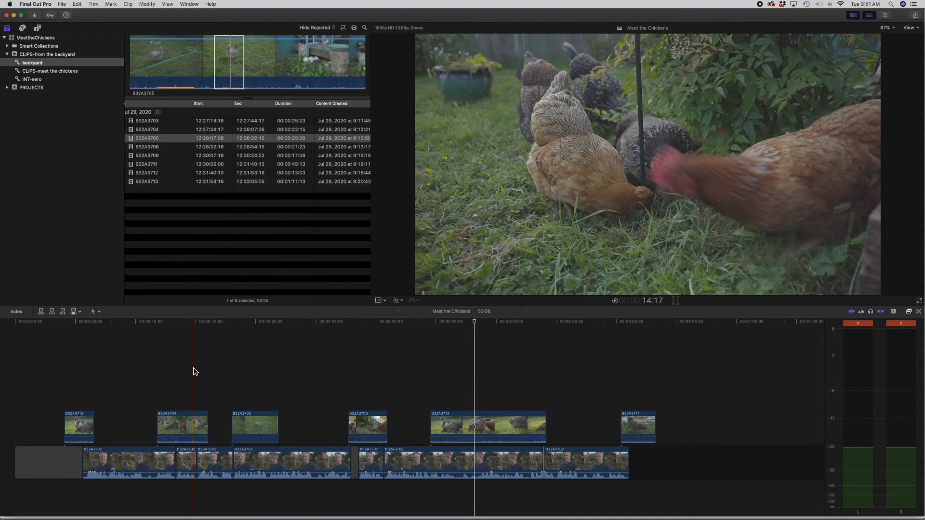
scroll(193, 372, "down", 3)
left_click(139, 352)
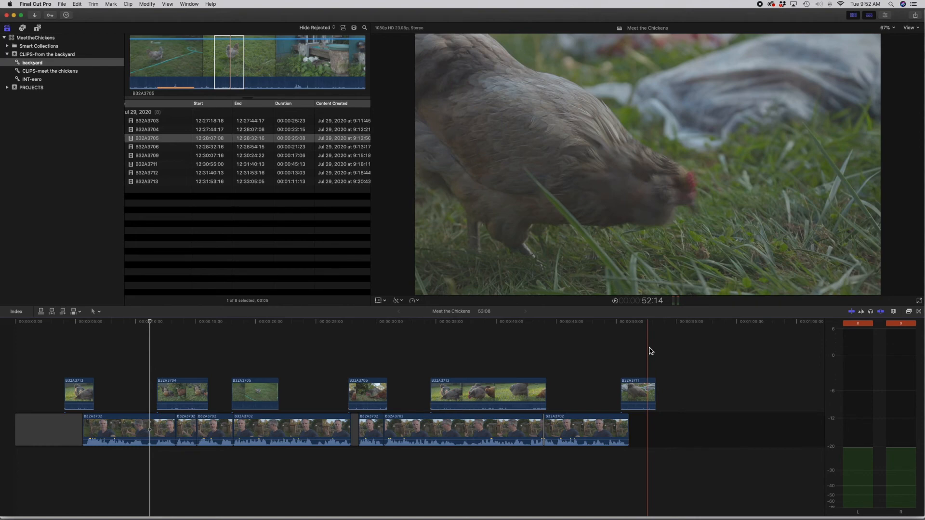
scroll(650, 348, "up", 3)
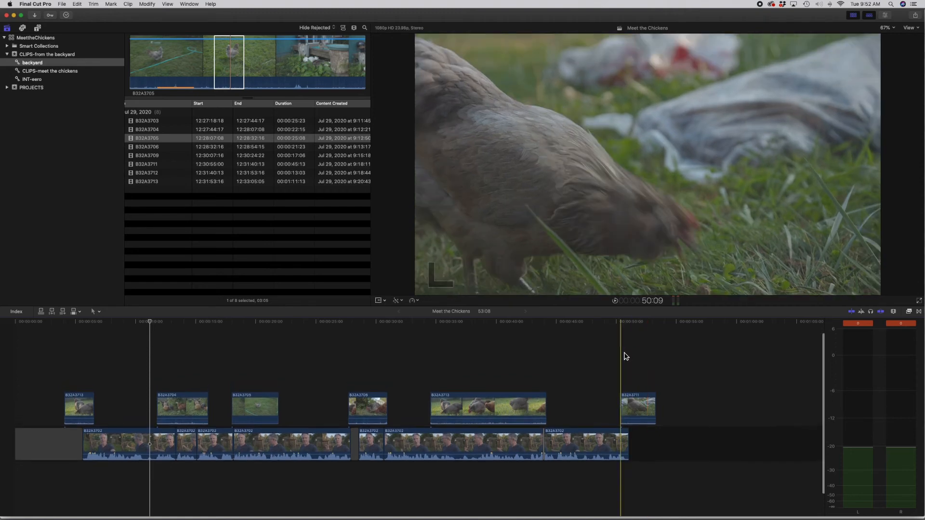
scroll(625, 354, "down", 3)
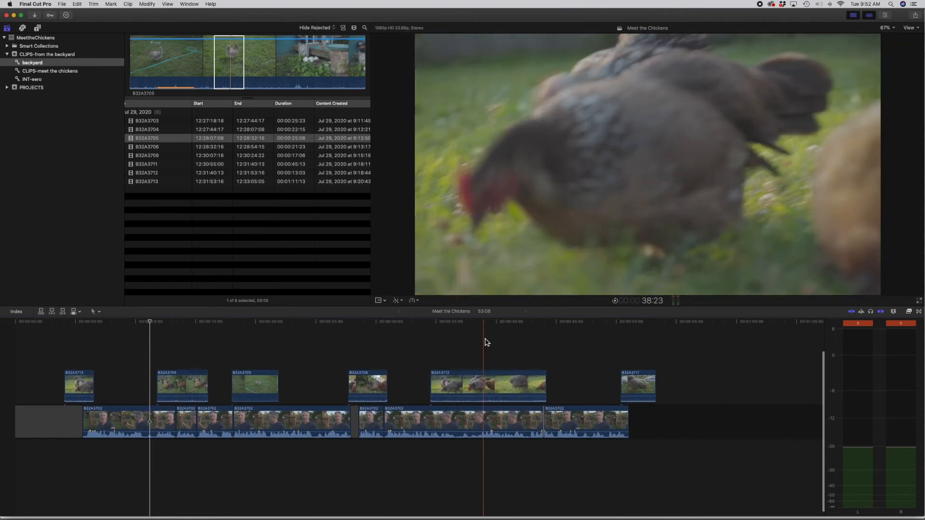
scroll(487, 342, "up", 2)
scroll(487, 343, "up", 1)
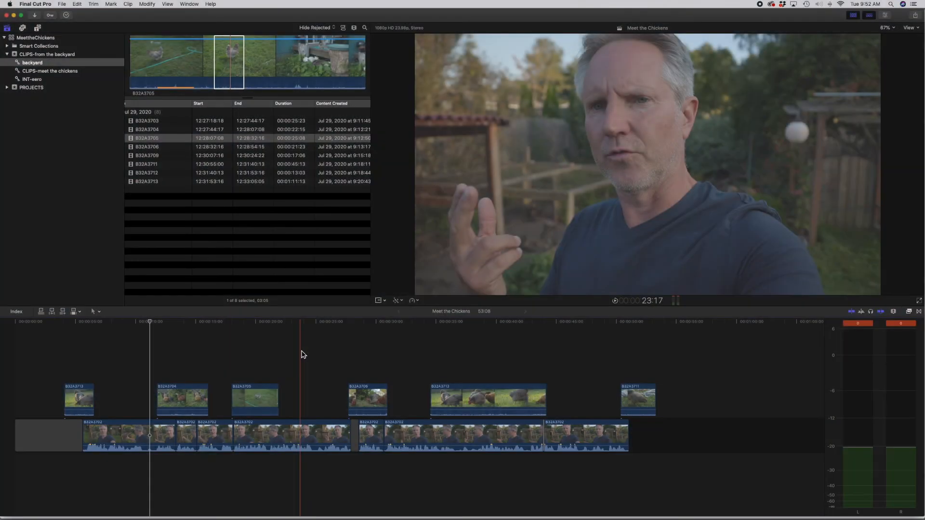
left_click(302, 354)
left_click_drag(301, 322, 302, 323)
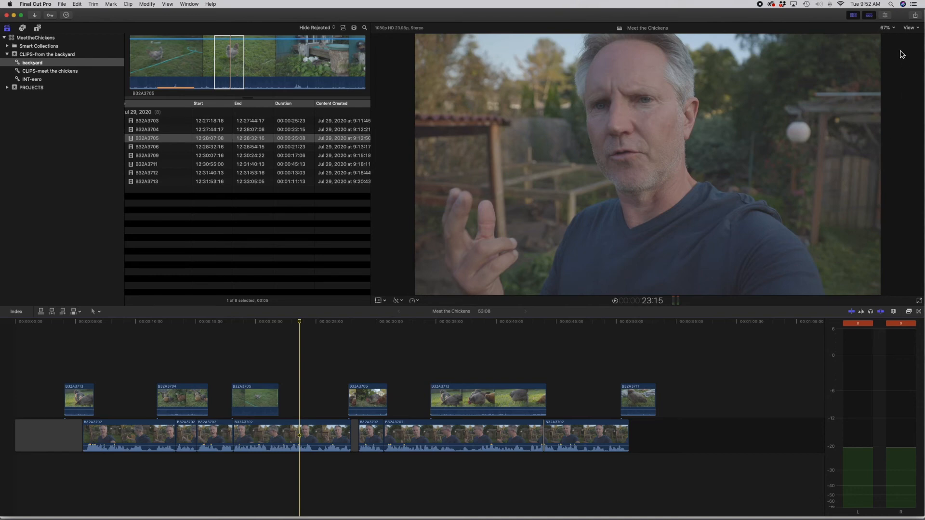
Step: Add a Color Wheels correction to the first interview segment, brightening the highlights and darkening the midtones and shadows slightly
left_click(886, 15)
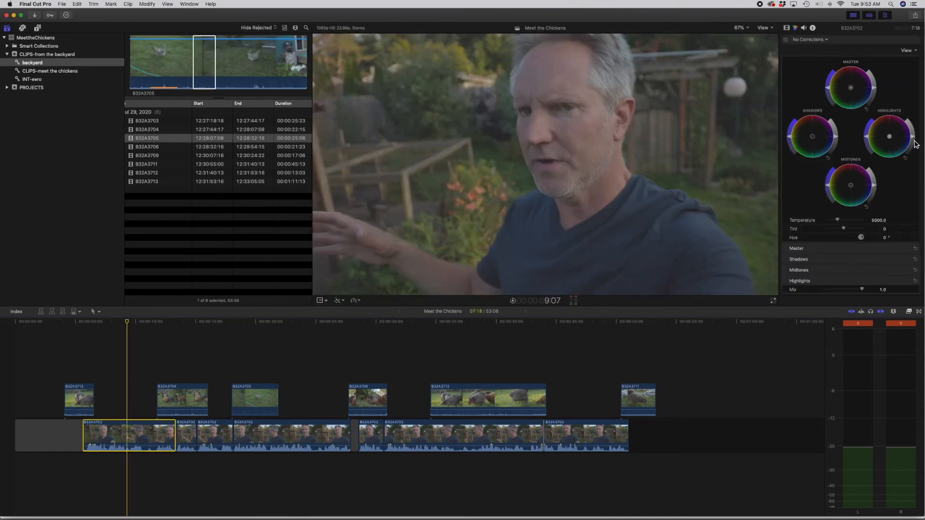
left_click(915, 139)
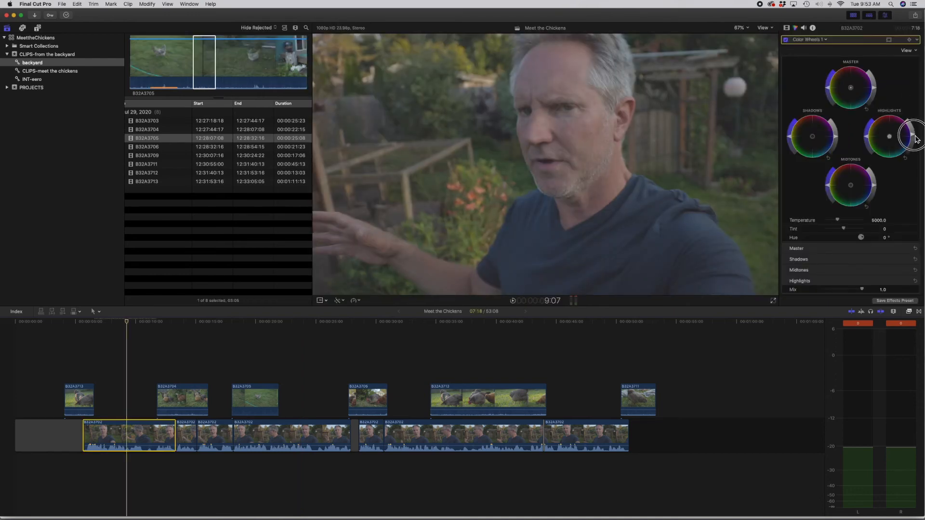
left_click(916, 140)
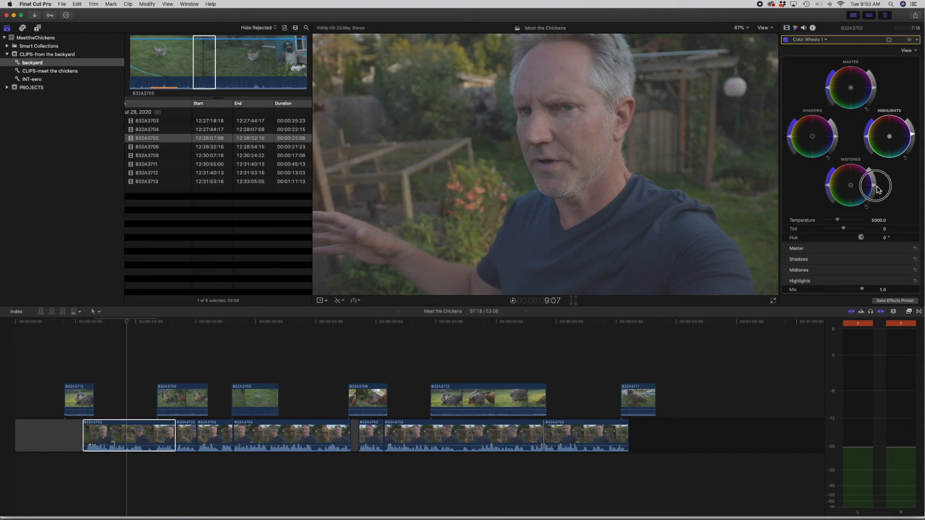
left_click_drag(876, 189, 876, 194)
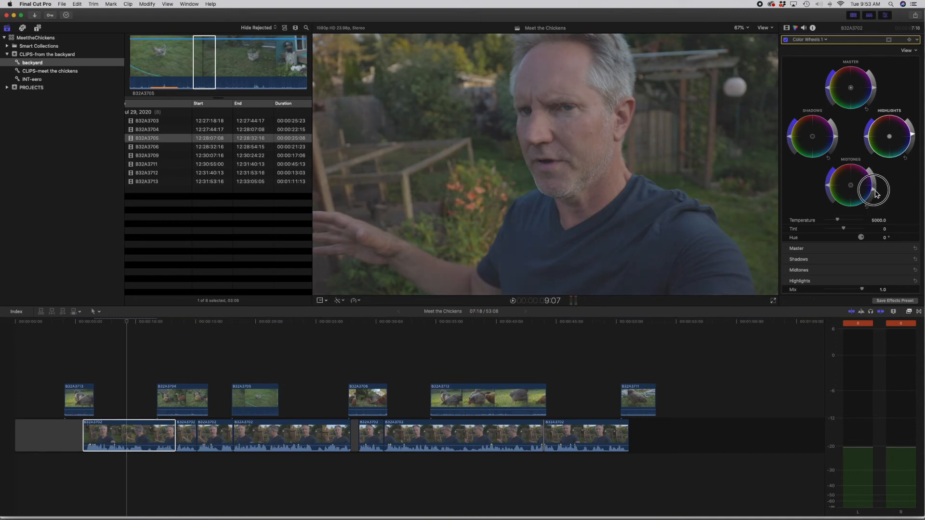
left_click(839, 140)
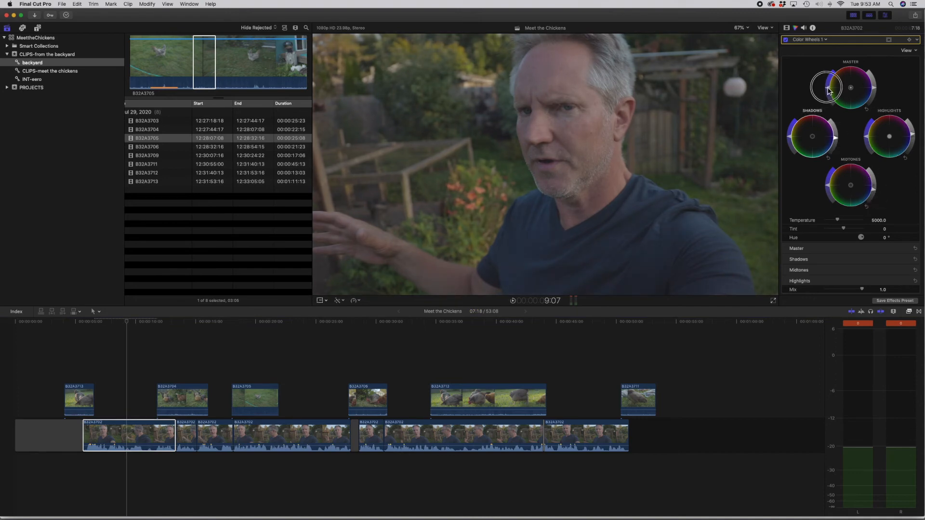
Step: Raise the first interview segment's master saturation, brighten its highlights further, and refine the midtones on another frame
left_click(828, 87)
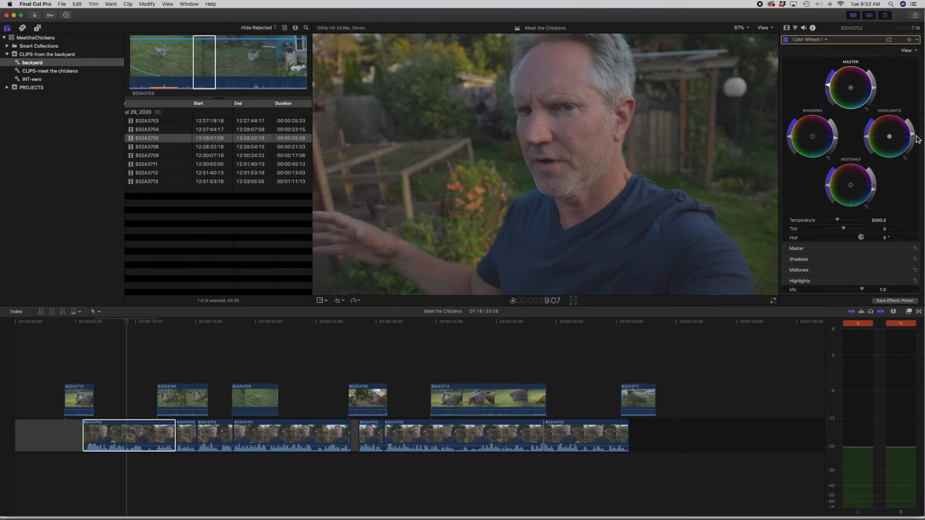
left_click(913, 134)
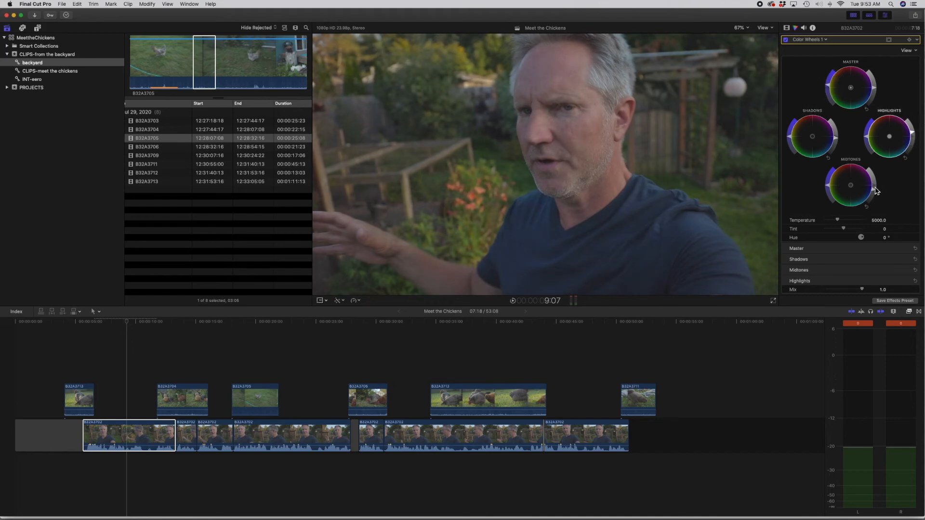
left_click(134, 323)
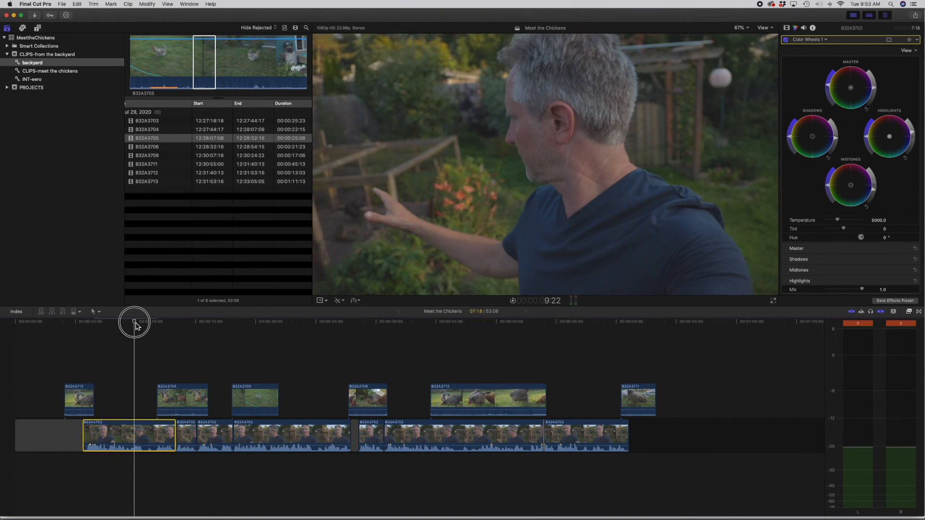
left_click(875, 186)
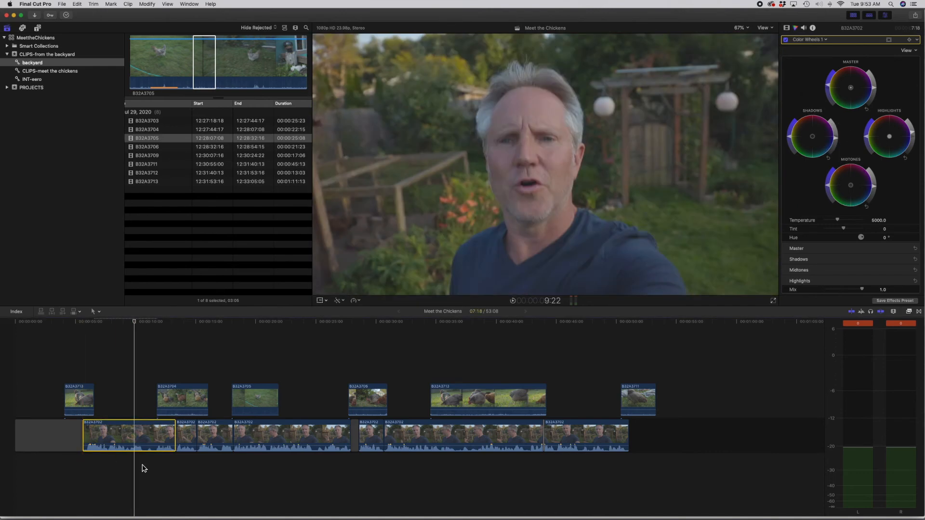
Step: Copy the first interview segment and paste only its Color Wheels 1 attribute onto all other interview segments and connected clips
left_click(127, 428)
left_click_drag(196, 340, 622, 456)
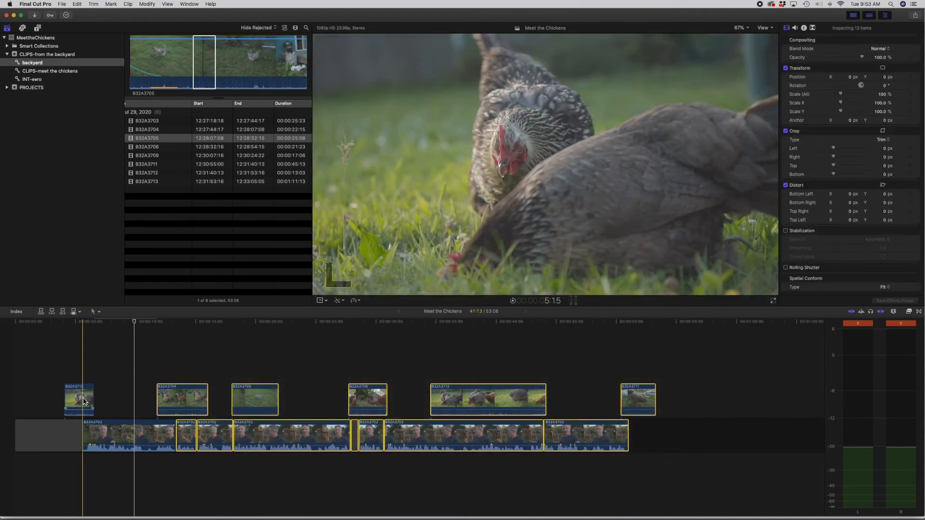
left_click(84, 401, "super")
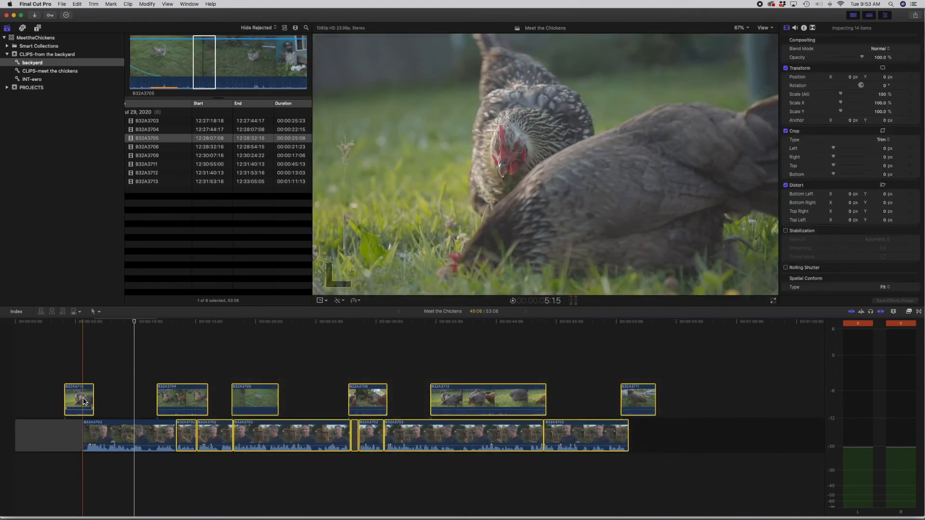
left_click(62, 3)
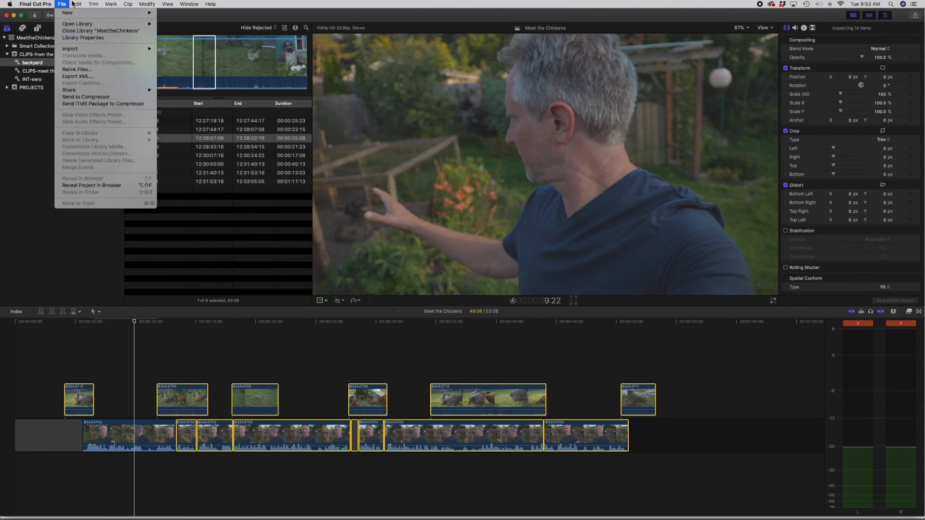
mouse_move(78, 6)
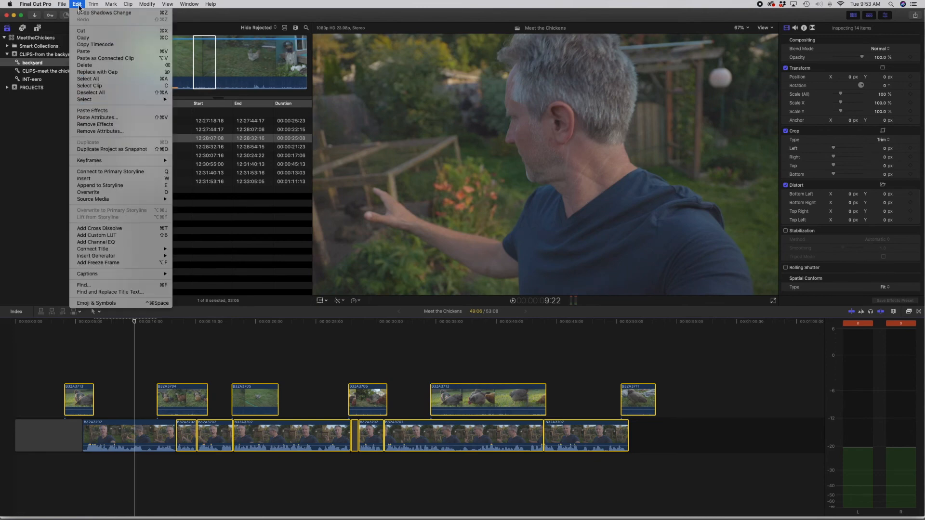
left_click(100, 118)
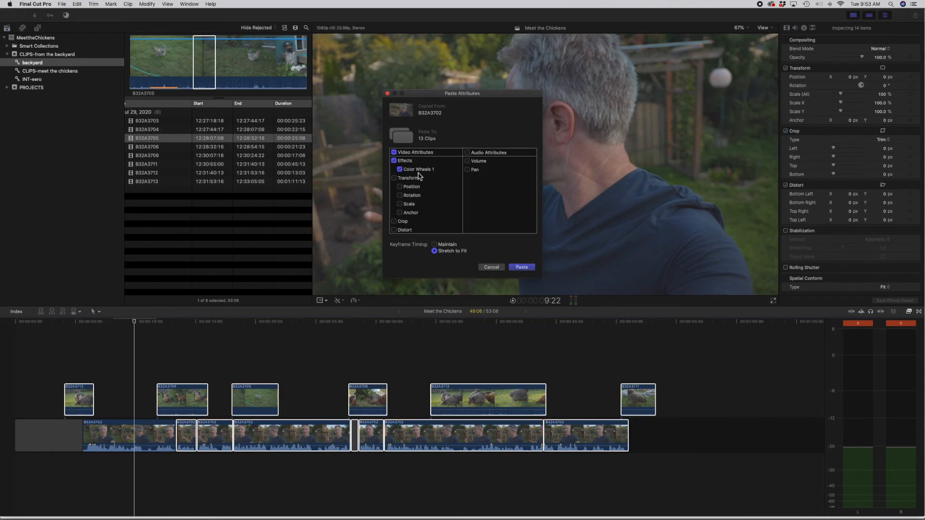
left_click(521, 268)
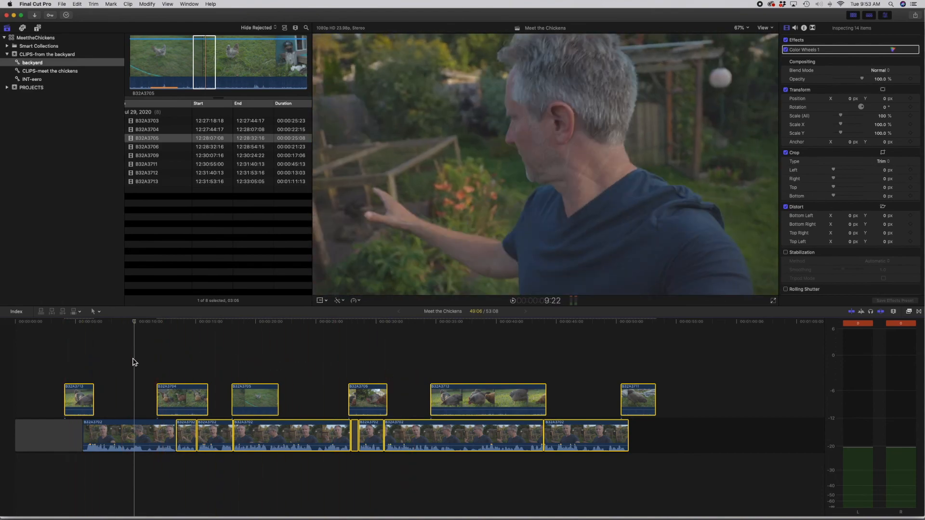
Step: Compare the first connected chicken clip with its Color Wheels 1 correction off and on
left_click(88, 409)
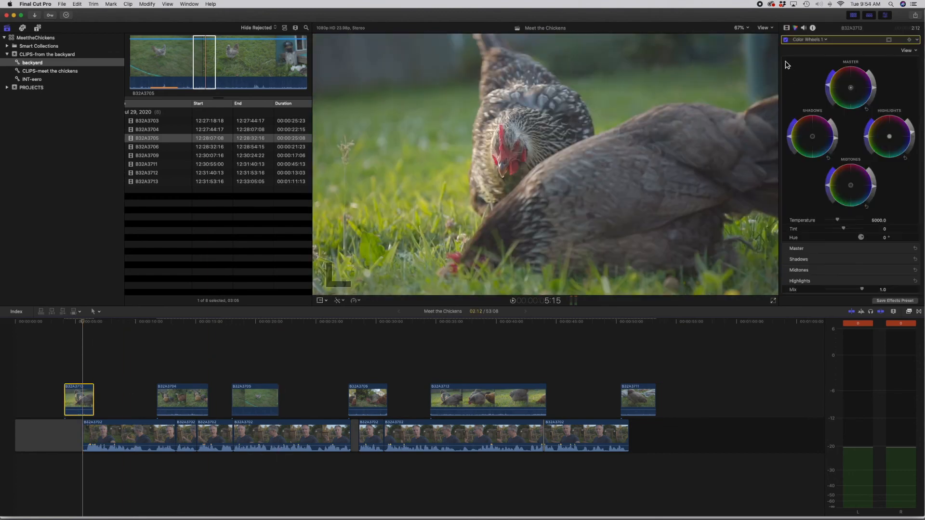
left_click(789, 42)
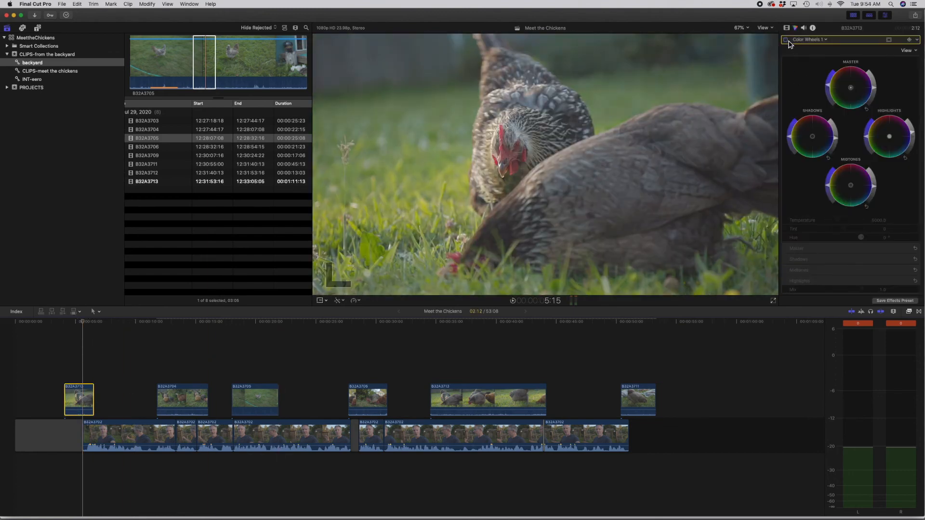
left_click(789, 41)
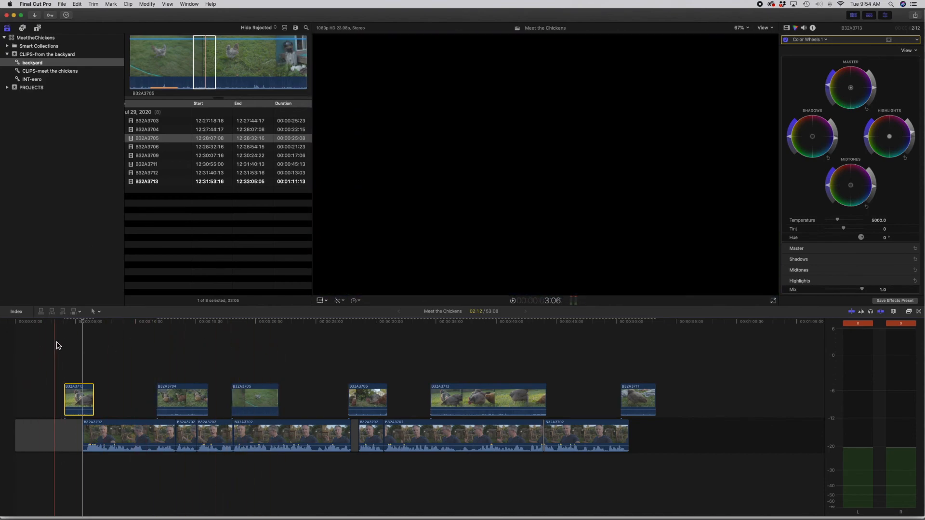
left_click(110, 334)
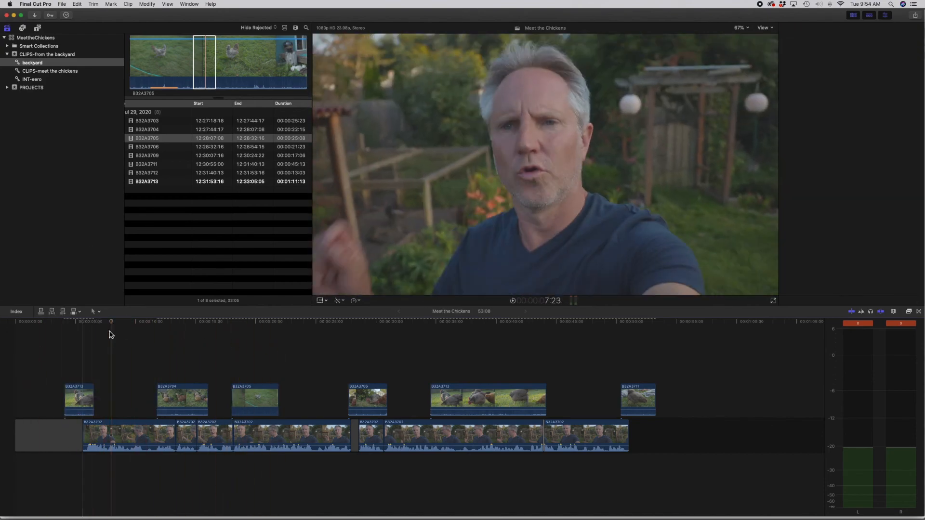
Step: Audition the "Walking Through" track, mark an end point about halfway through, and connect it beneath the timeline starting at the first chicken clip
key("super+6")
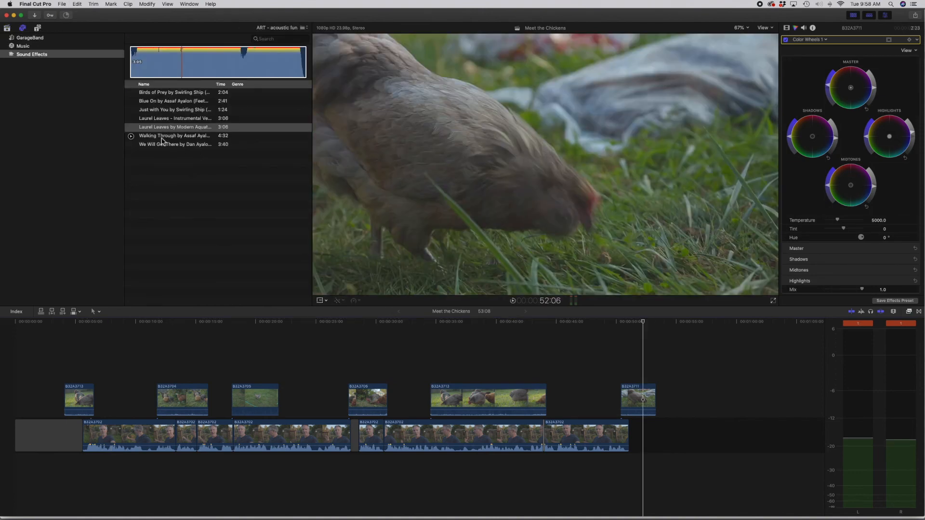
left_click(163, 137)
left_click(161, 66)
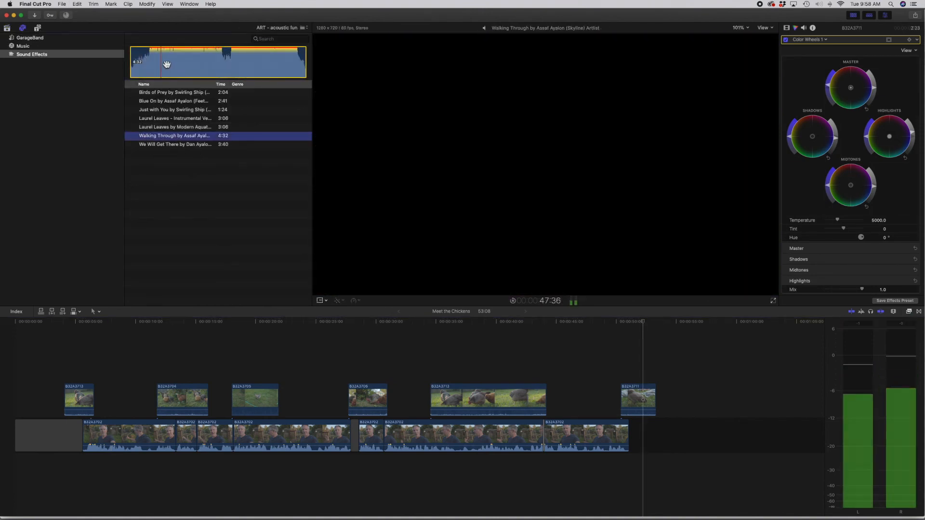
left_click(173, 63)
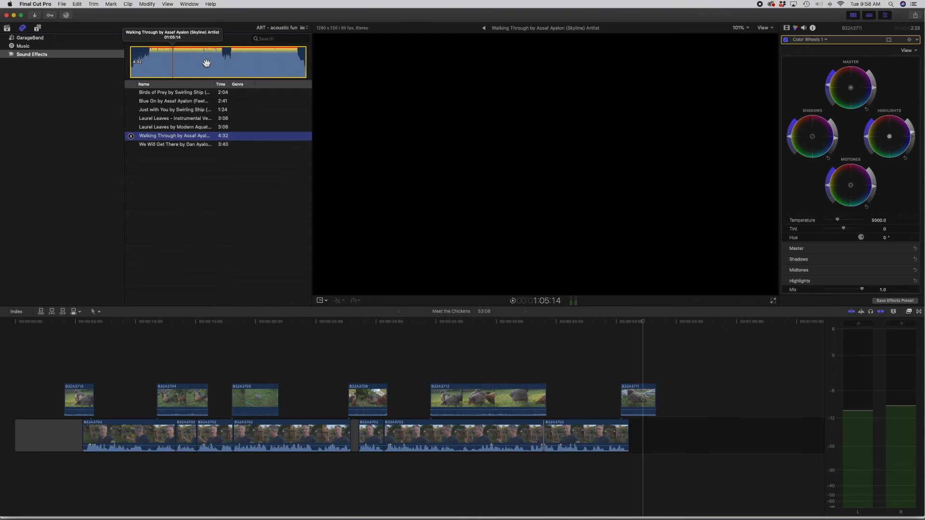
key("o")
left_click_drag(155, 137, 67, 472)
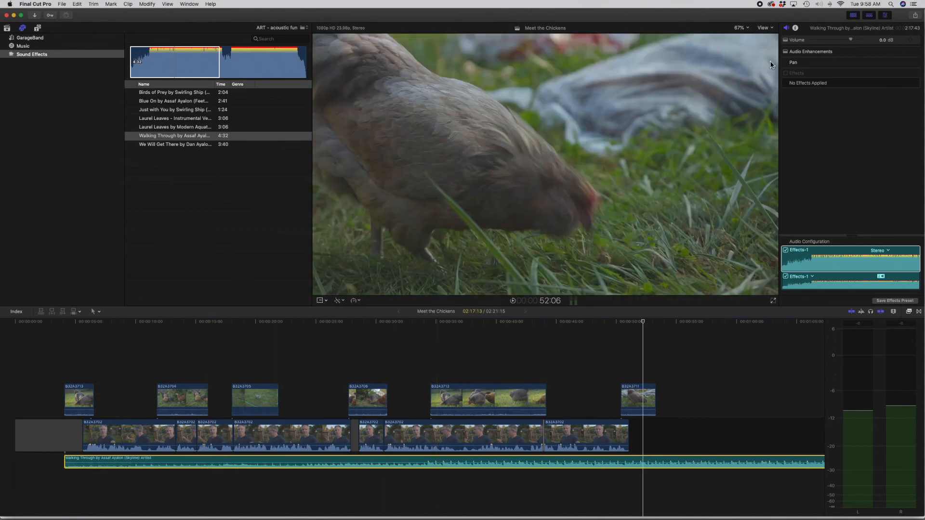
Step: Balance the music against the first interview segment during playback, setting its volume to -3.7 dB
left_click_drag(852, 41, 833, 44)
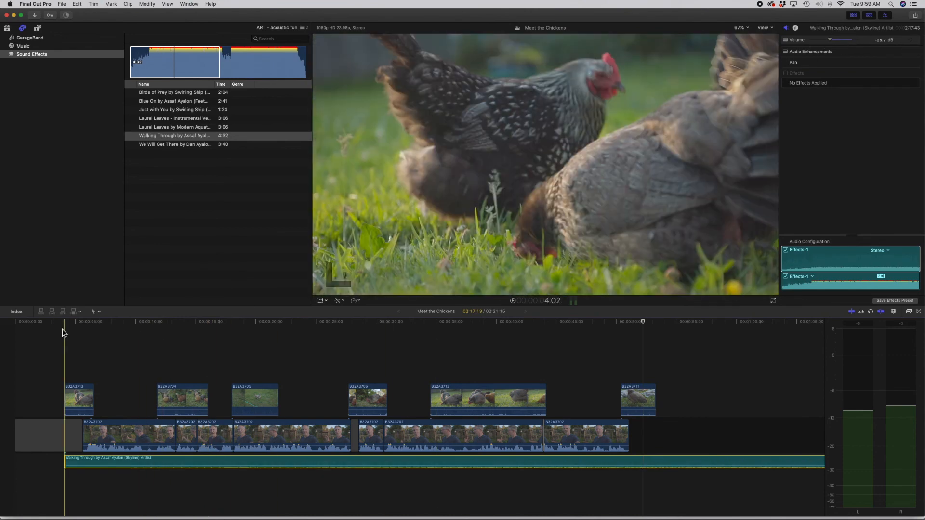
key("space")
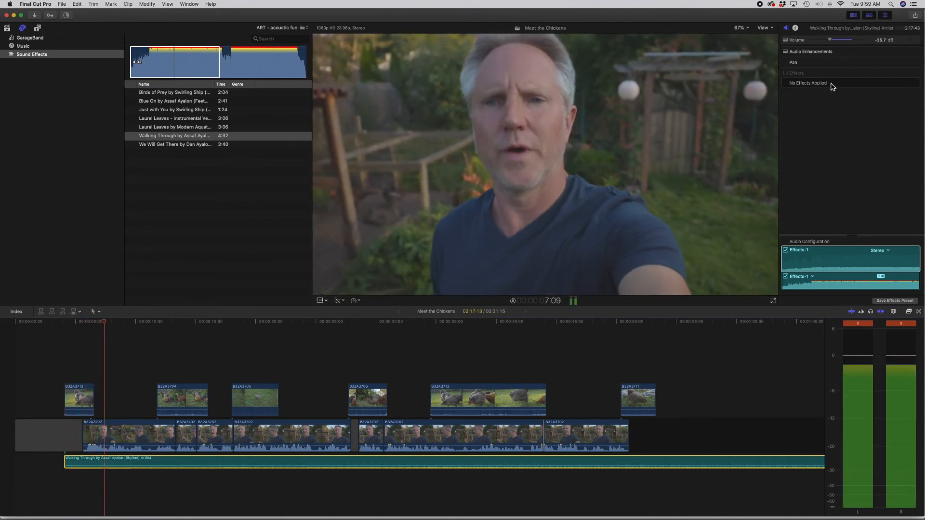
left_click_drag(830, 39, 848, 38)
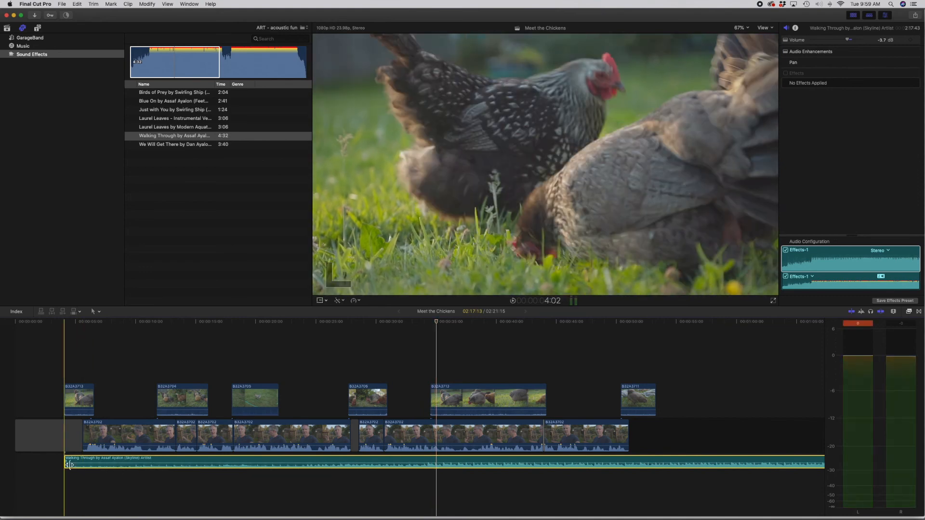
Step: Trim about 30 seconds off the music's beginning and delete the music section after the last chicken clip ends
left_click_drag(67, 463, 89, 463)
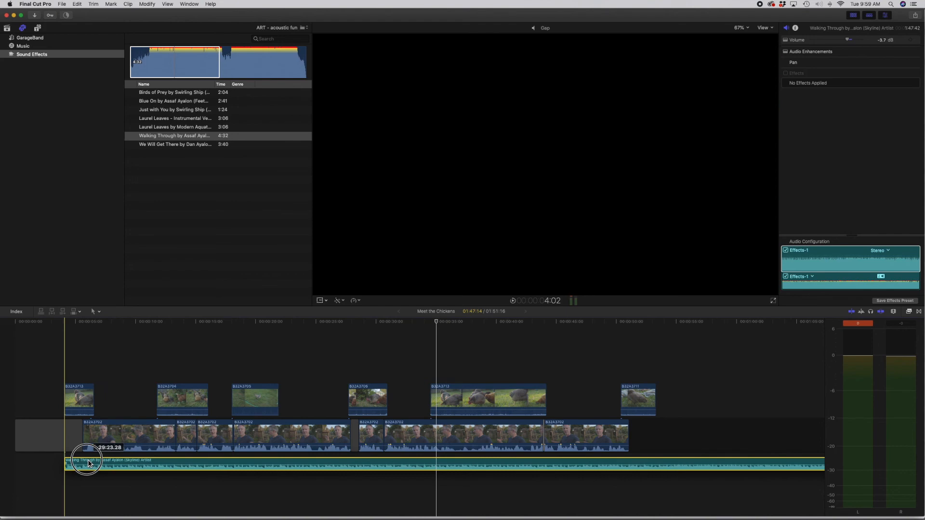
left_click_drag(88, 463, 88, 464)
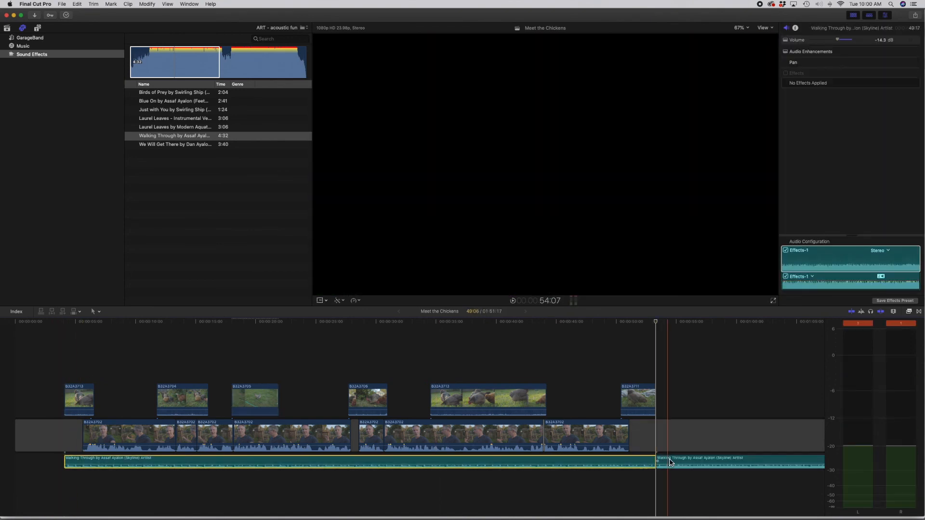
left_click(670, 462)
key("Delete")
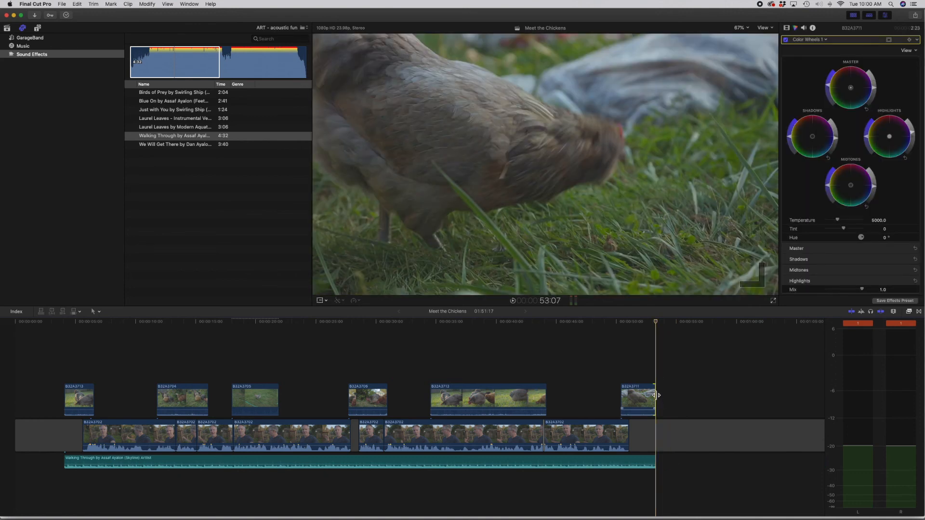
Step: Add the default transition to the end of the last chicken clip, the end of the music, and the start of the first chicken clip
key("super+t")
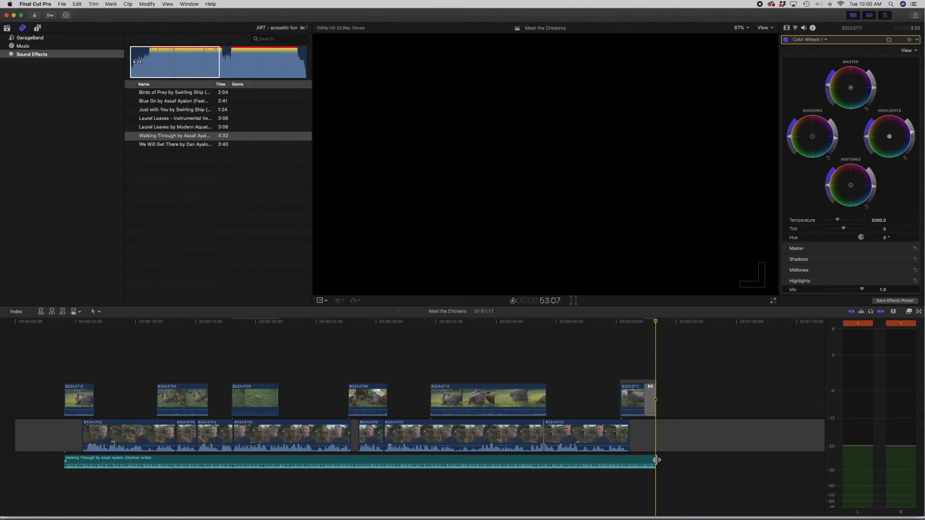
key("super+t")
left_click(68, 396)
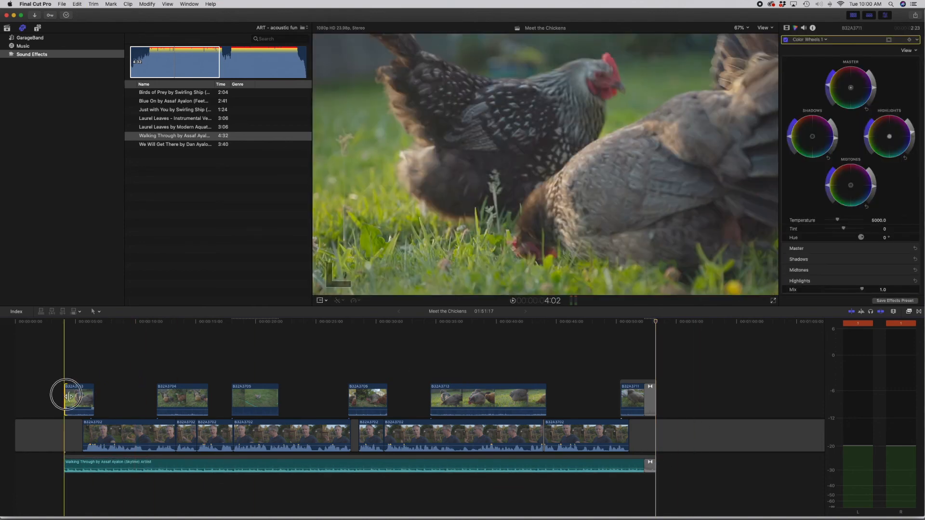
key("super+t")
Step: Play the edit from just before the first chicken clip through the closing fade to review it
left_click(56, 324)
key("space")
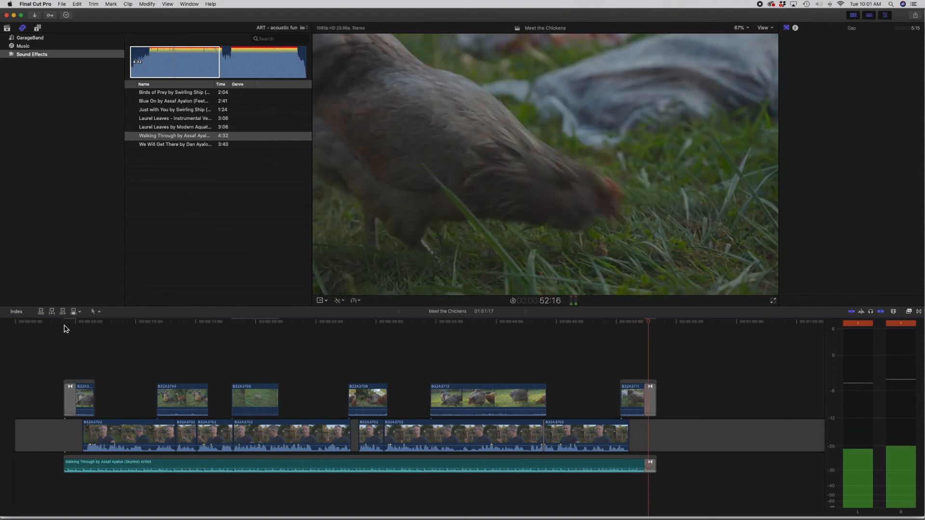
key("space")
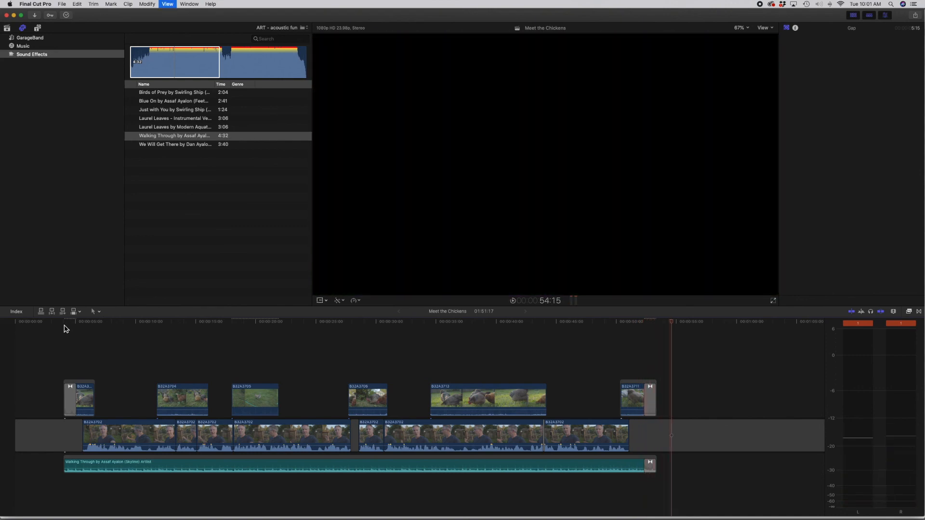